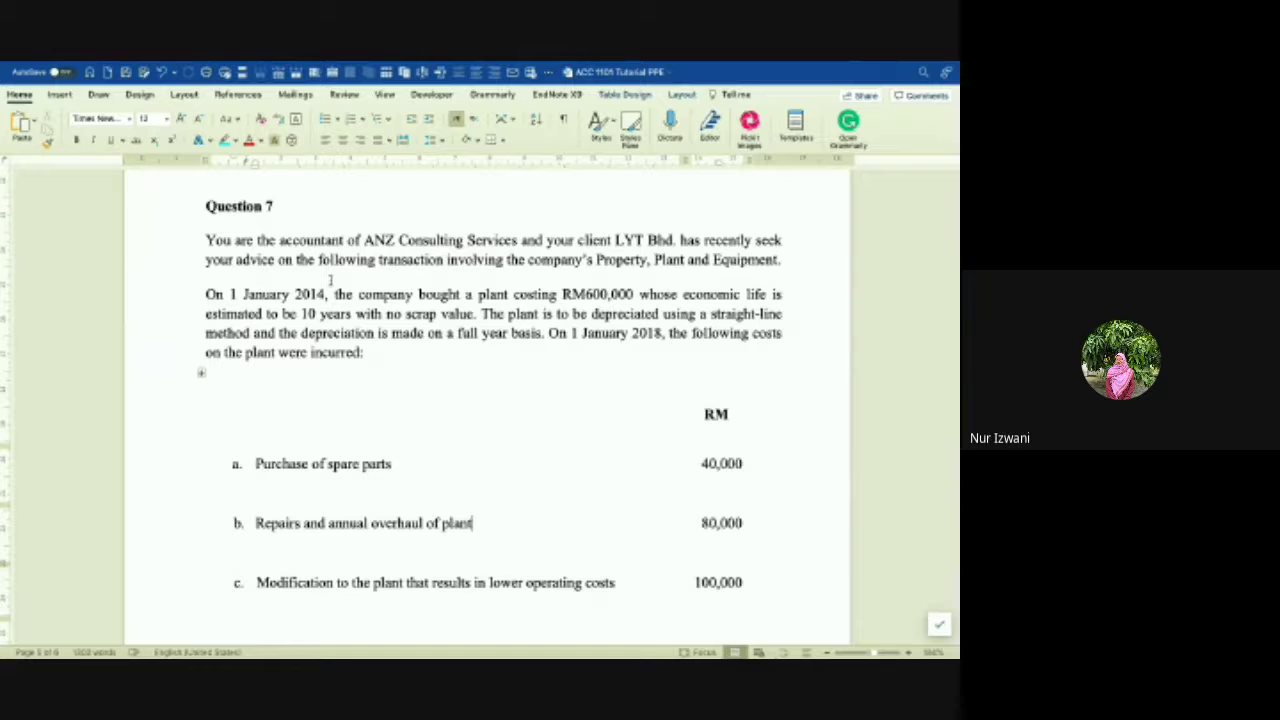
# Read Question 7's plant purchase details, the additional costs (a) to (d), and the required tasks.
pyautogui.scroll(-1, 330, 280)
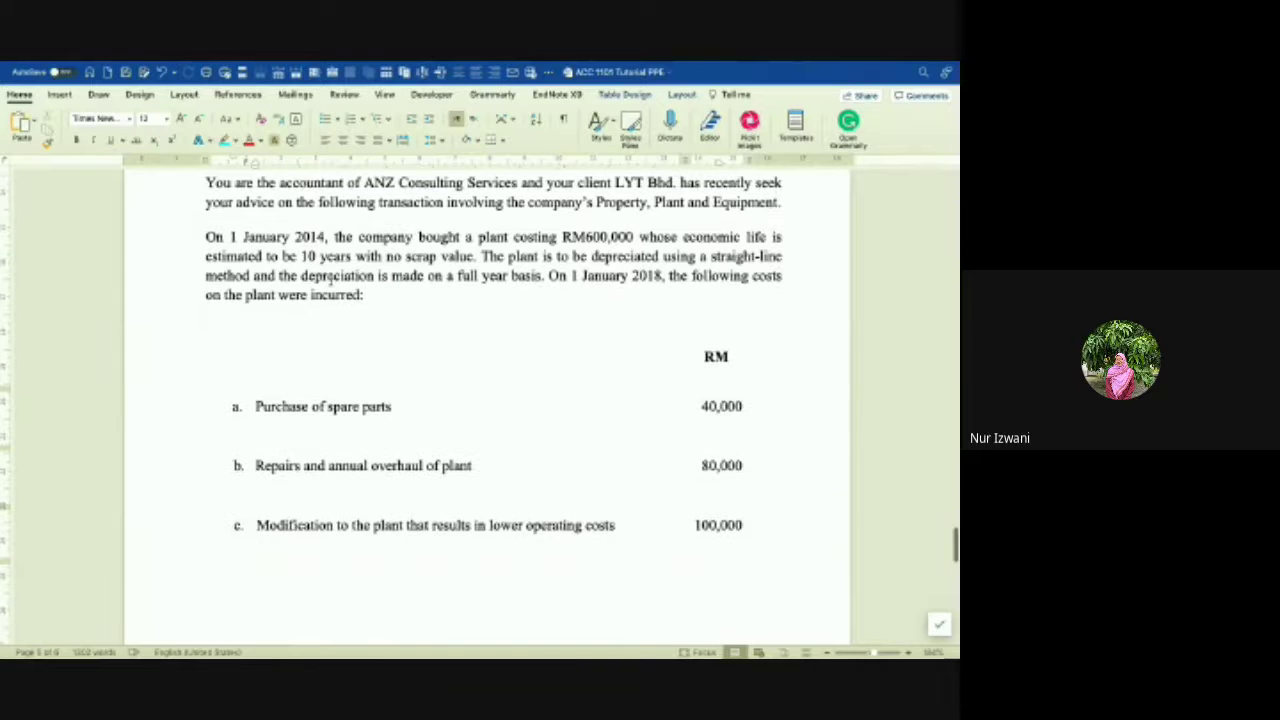
pyautogui.scroll(1, 330, 280)
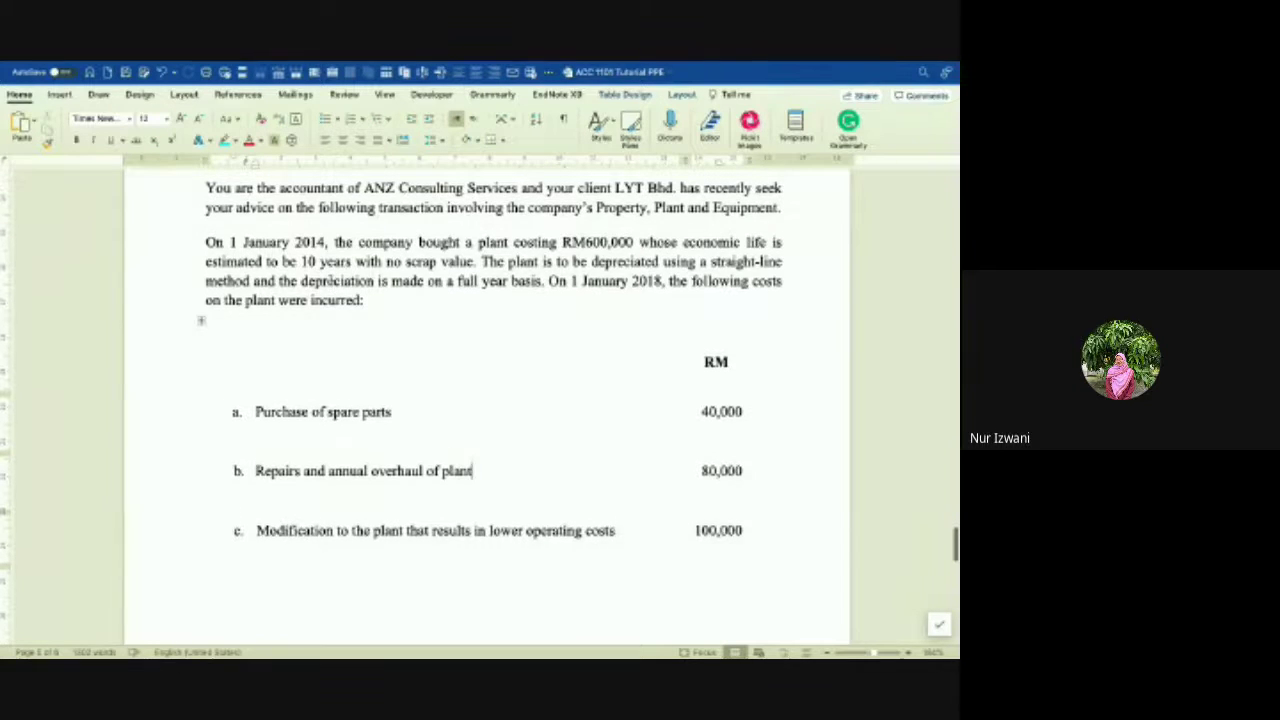
pyautogui.scroll(1, 330, 281)
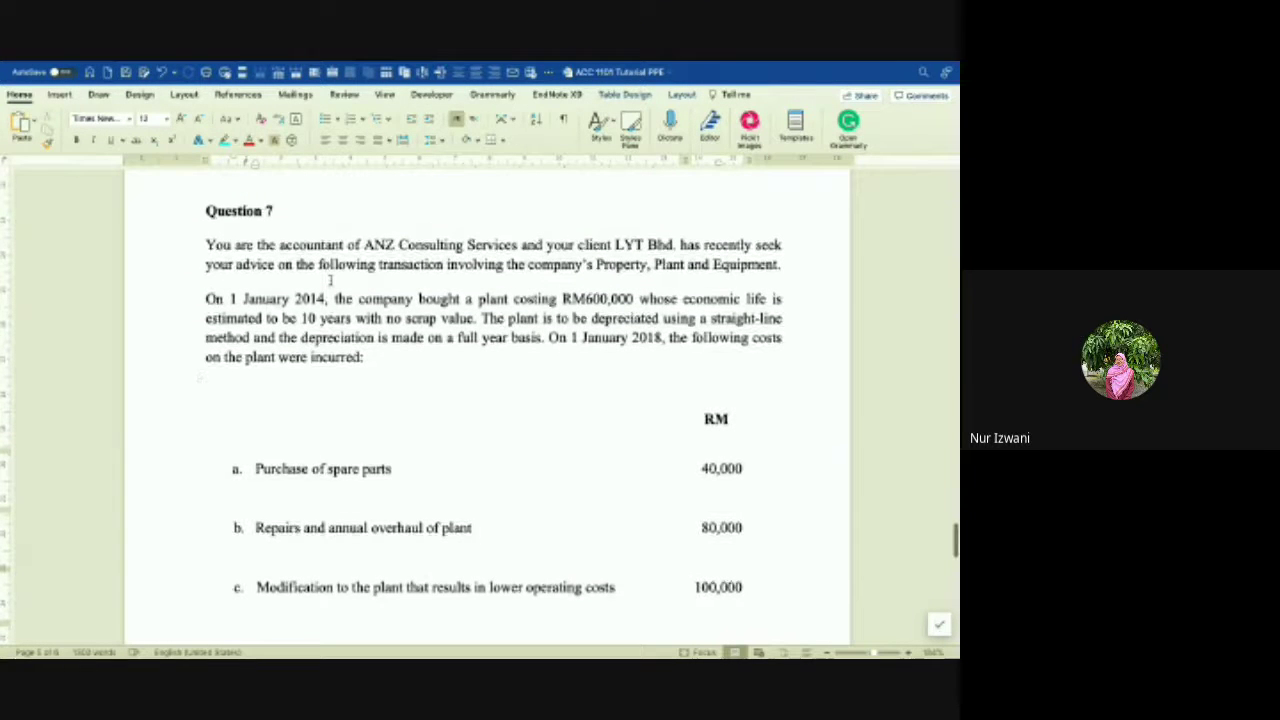
pyautogui.scroll(-1, 330, 281)
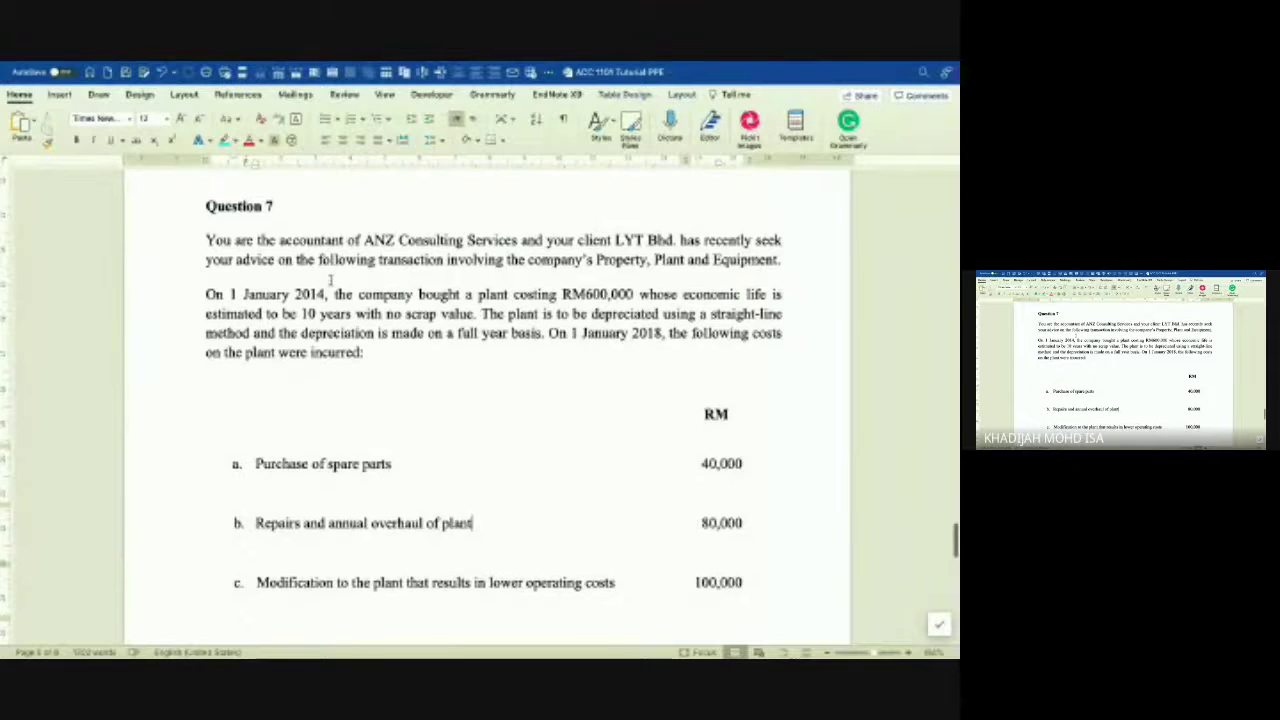
pyautogui.scroll(-3, 330, 281)
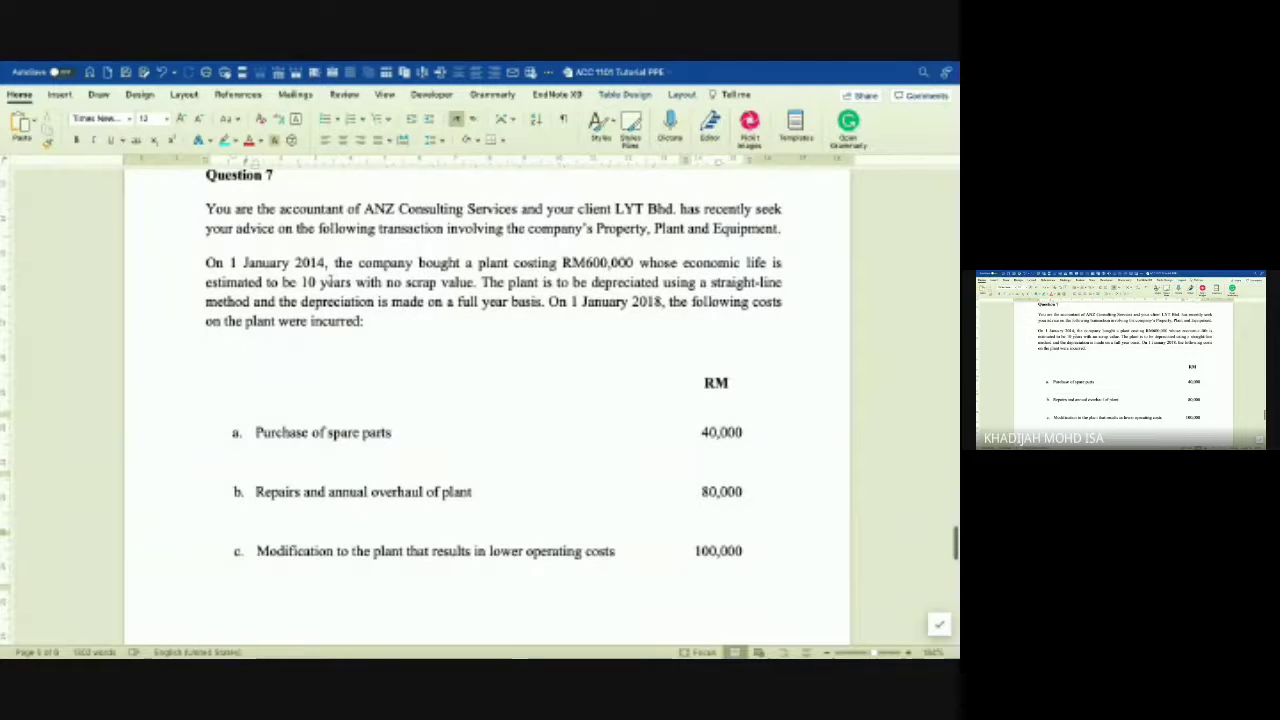
pyautogui.scroll(-1, 322, 282)
pyautogui.scroll(-2, 322, 280)
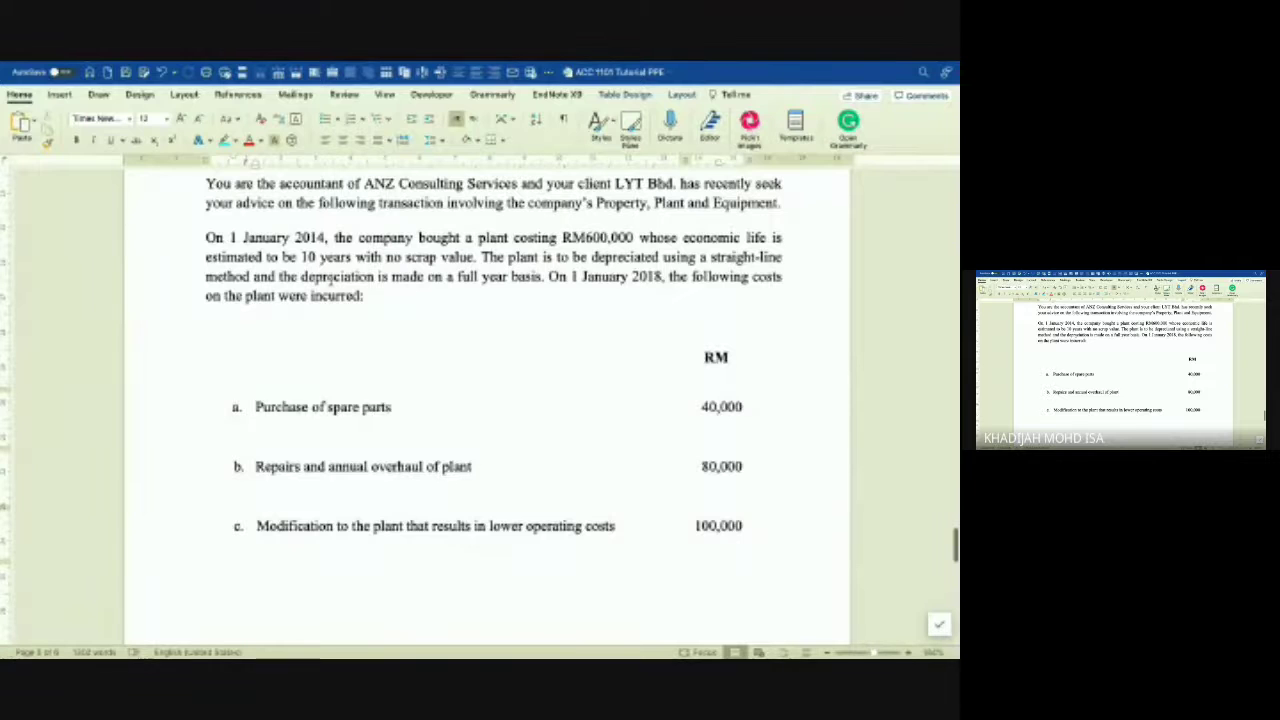
pyautogui.scroll(-1, 330, 281)
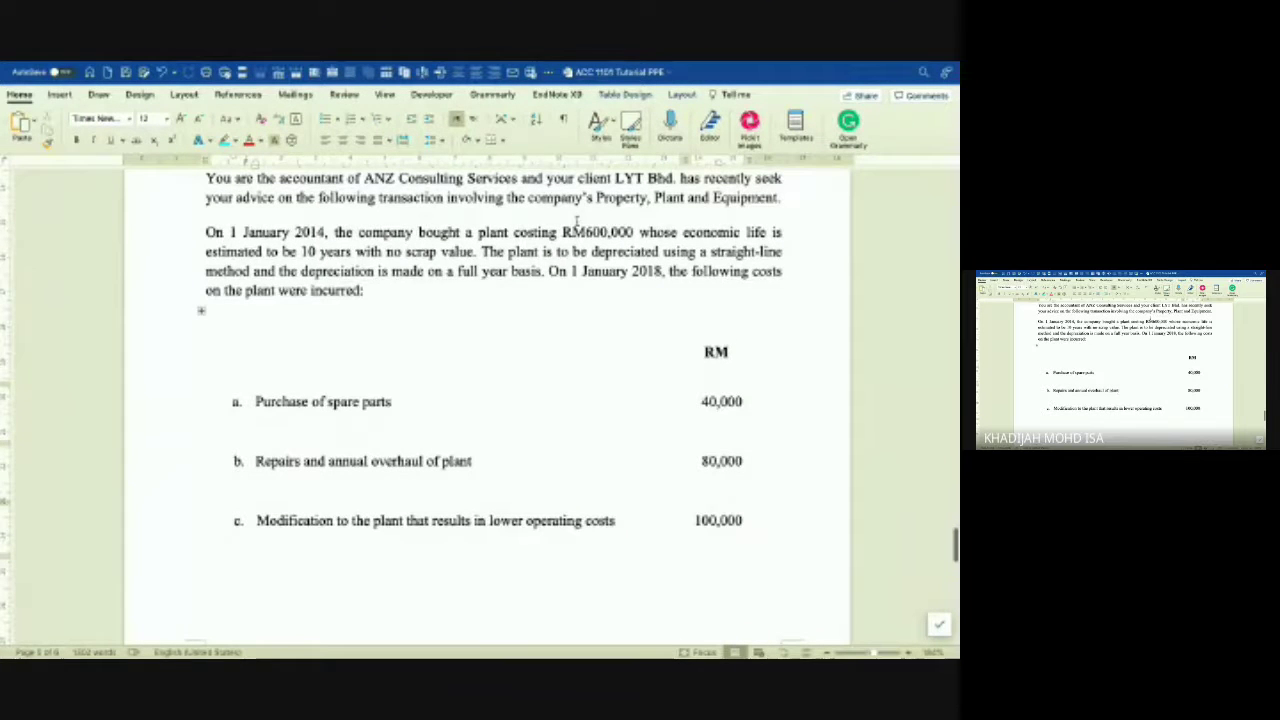
pyautogui.scroll(-1, 660, 393)
pyautogui.scroll(1, 660, 393)
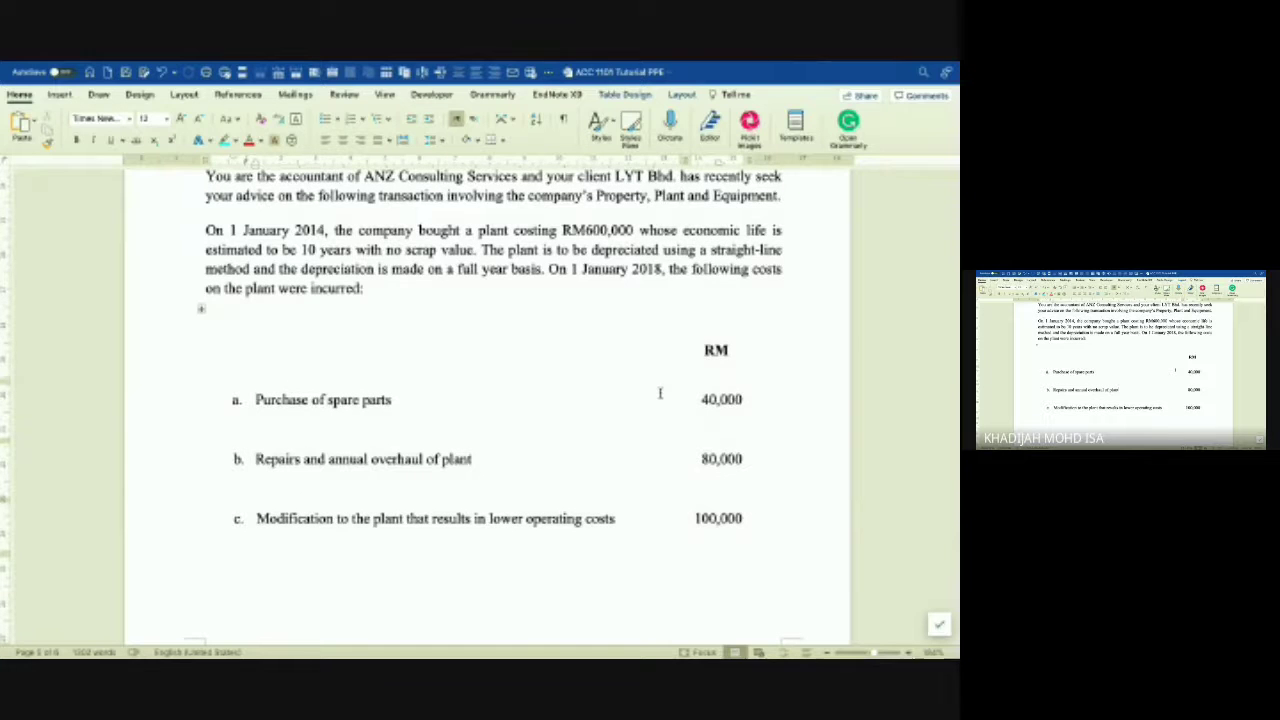
pyautogui.scroll(-3, 660, 393)
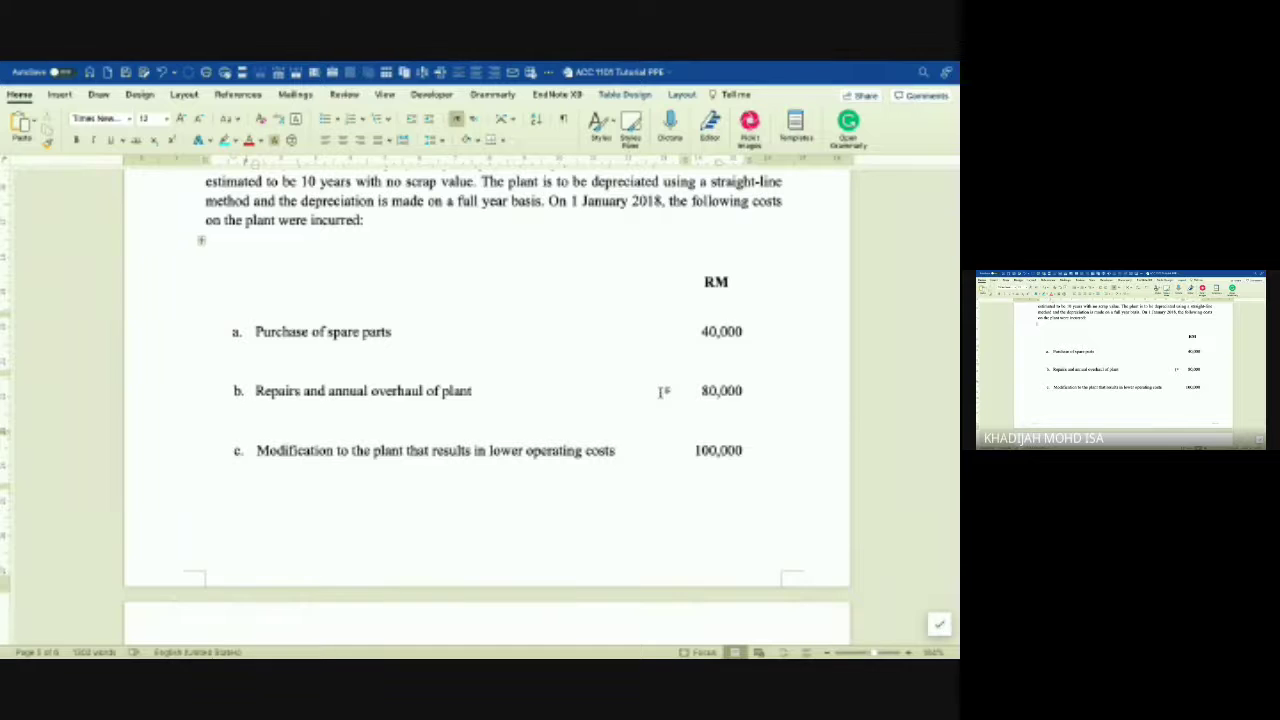
pyautogui.scroll(-5, 686, 449)
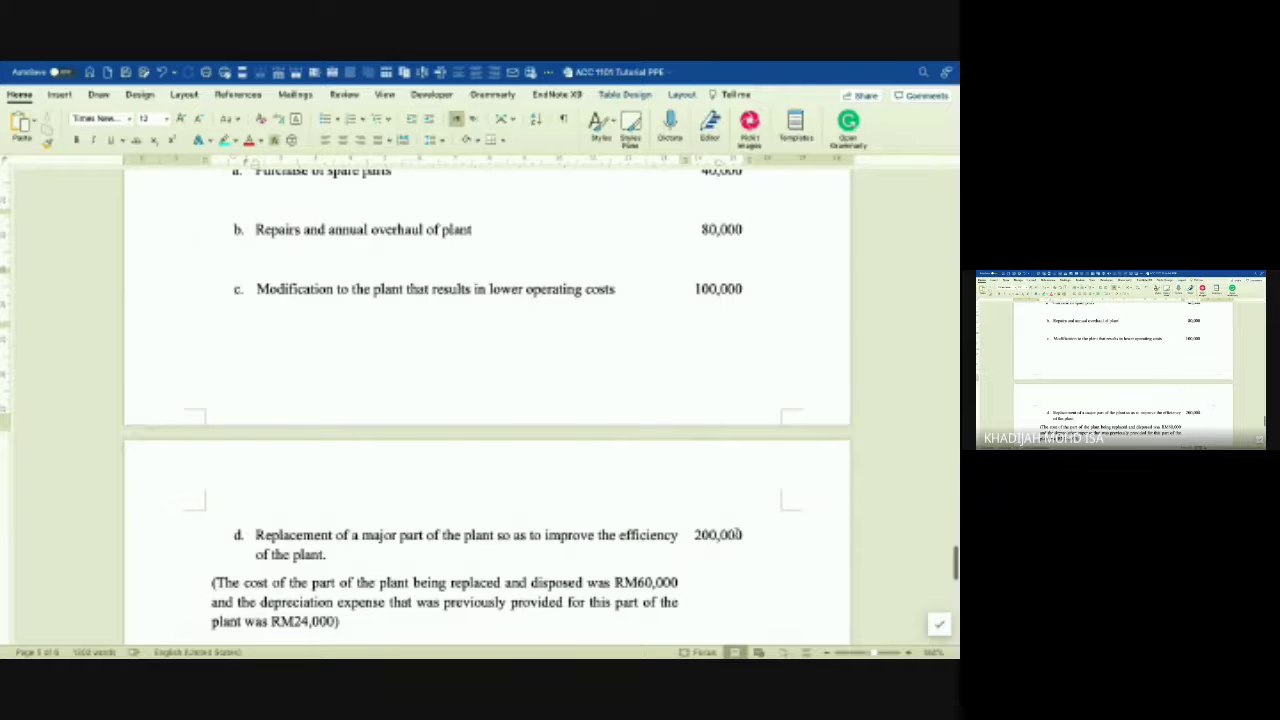
pyautogui.scroll(-1, 736, 533)
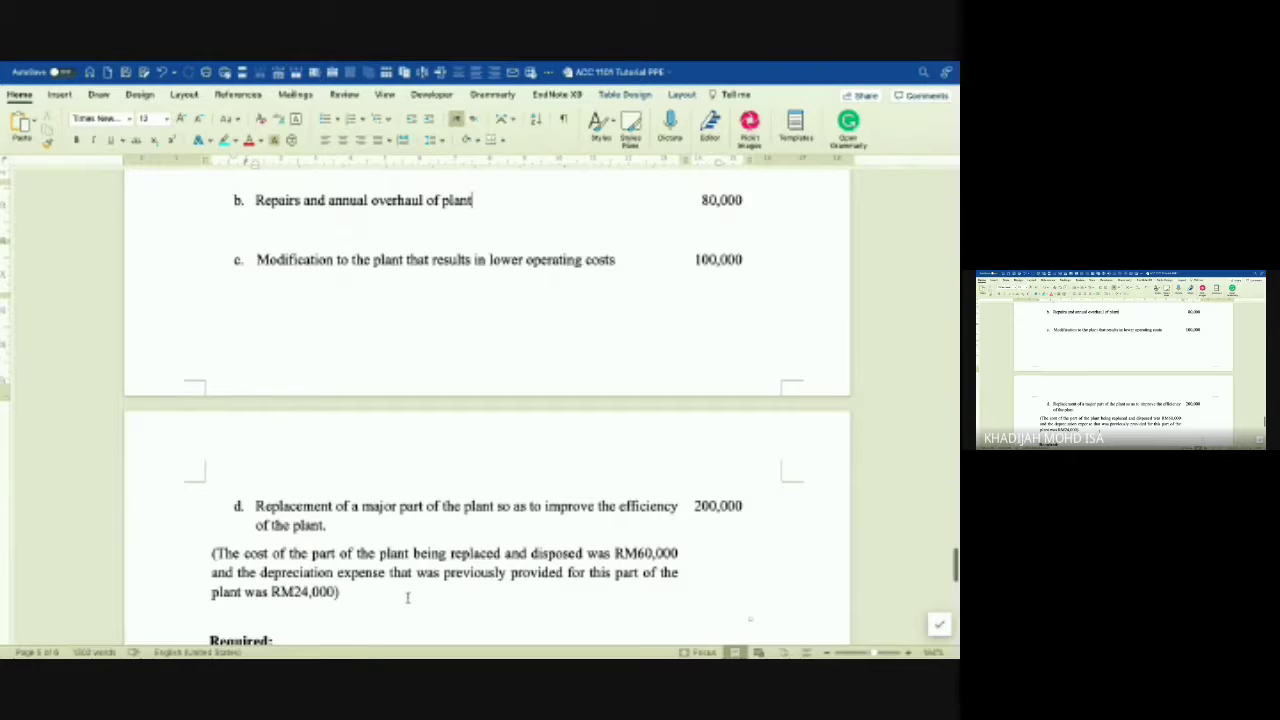
pyautogui.scroll(-3, 407, 597)
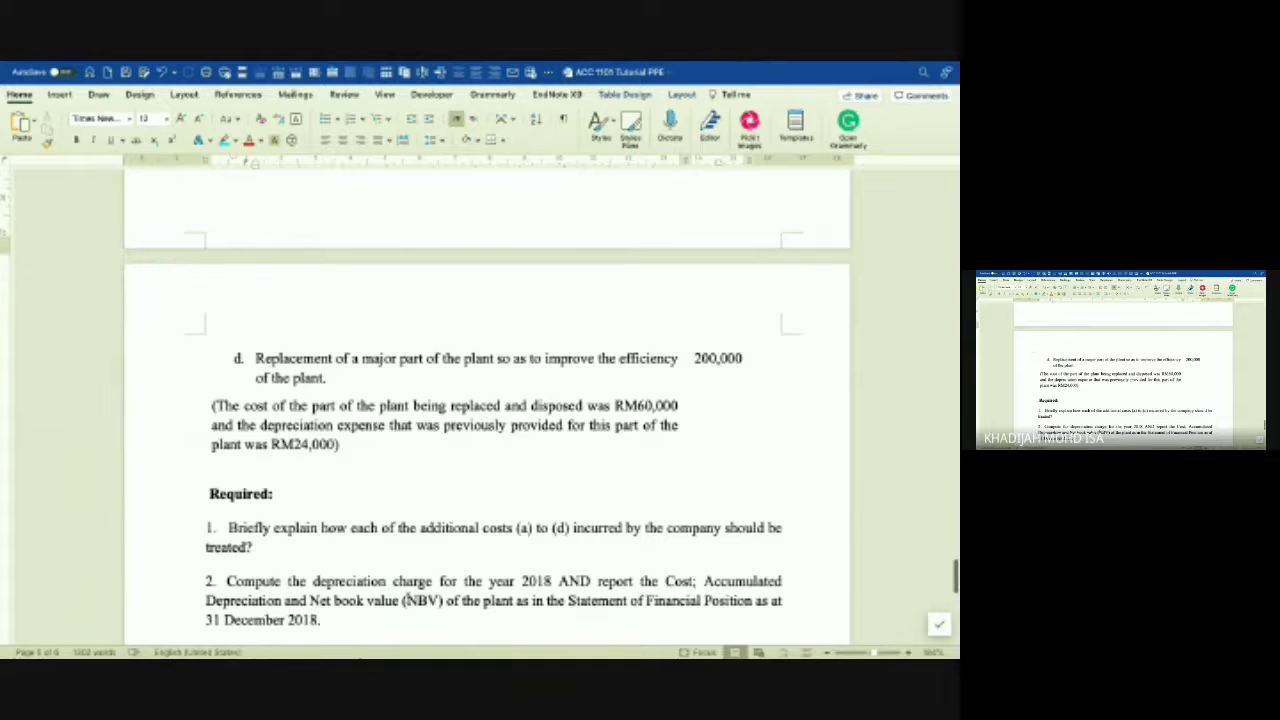
pyautogui.scroll(6, 407, 597)
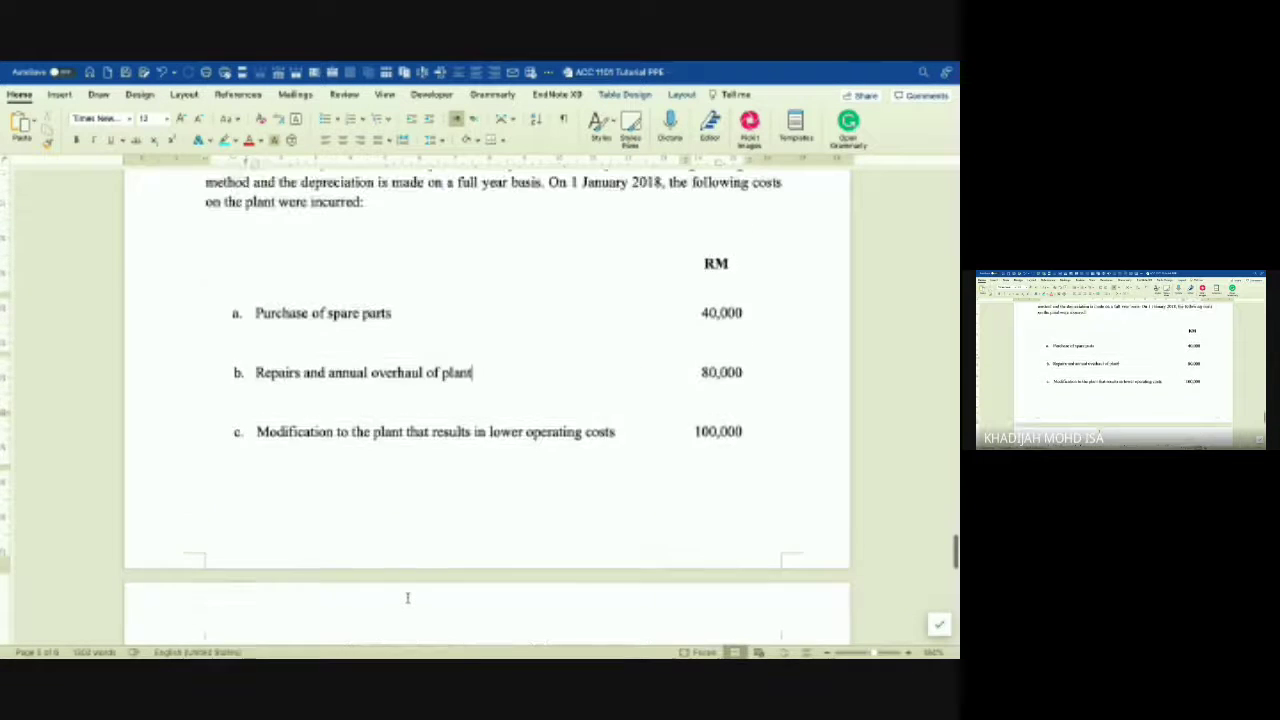
pyautogui.scroll(3, 407, 597)
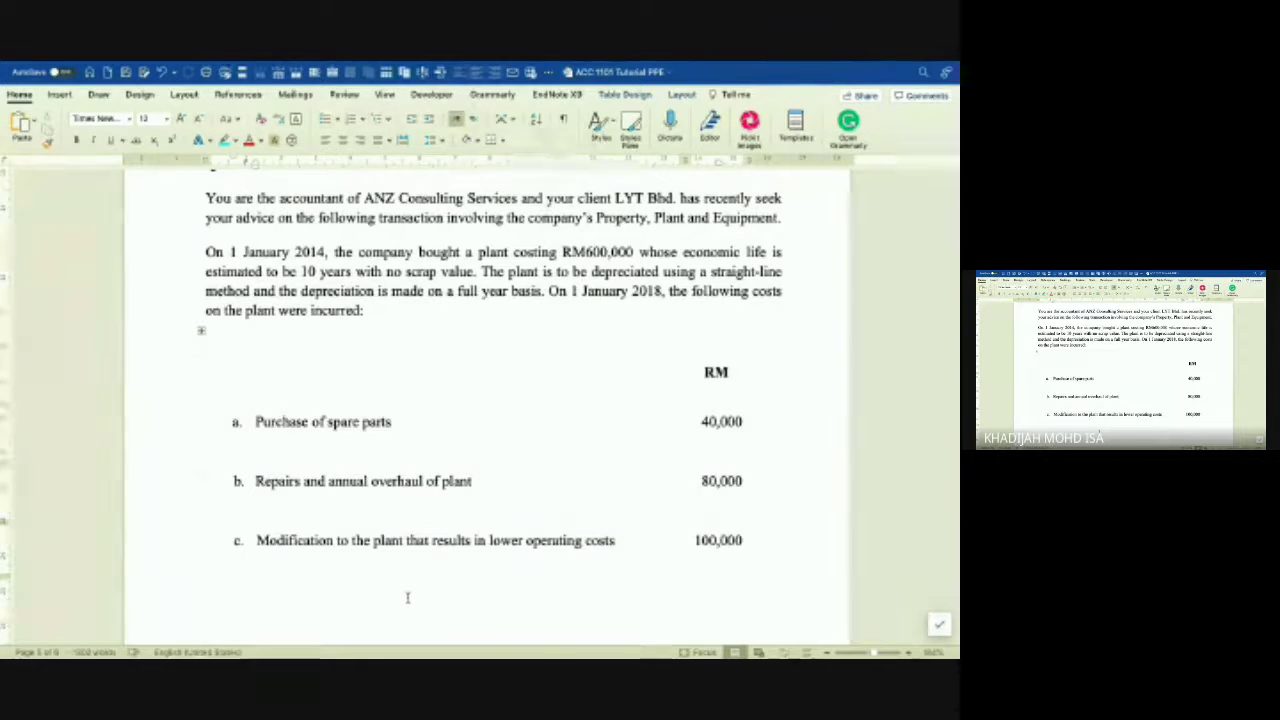
# Switch to the Solution_Q2_PPE workbook in Excel and look through its journal entries and depreciation workings.
pyautogui.hotkey('ctrl', 'Up')
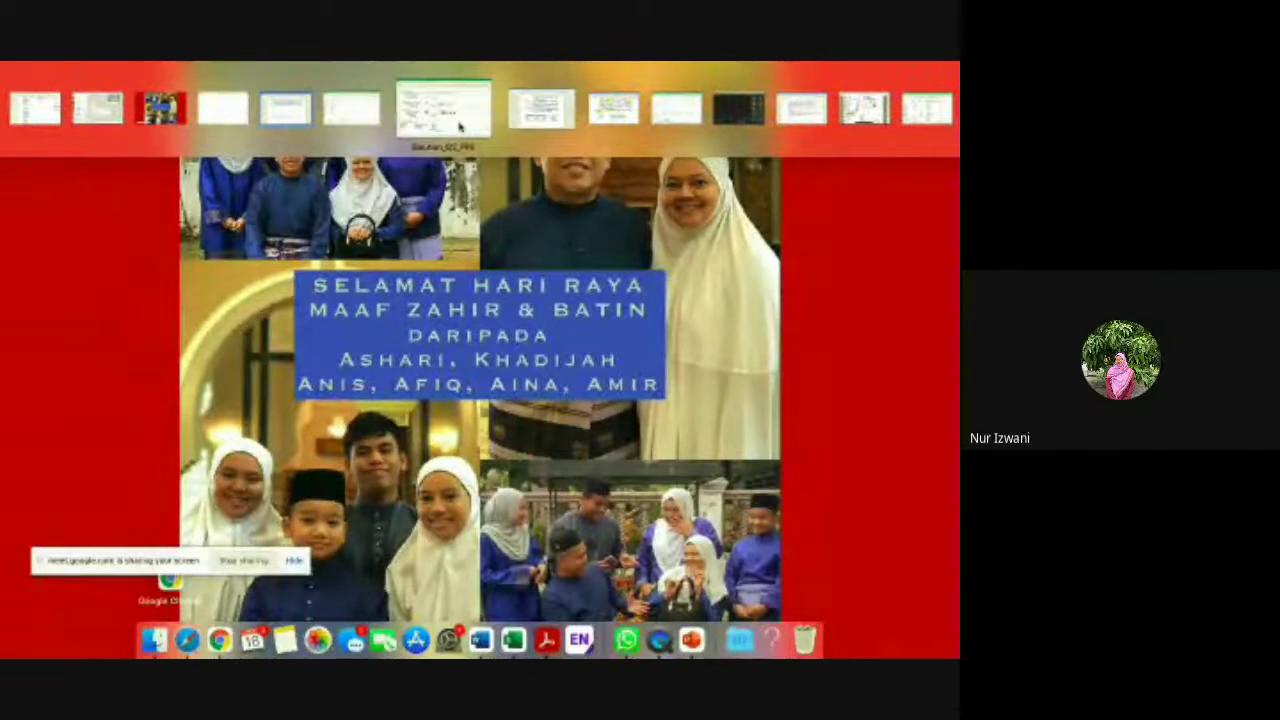
pyautogui.click(460, 126)
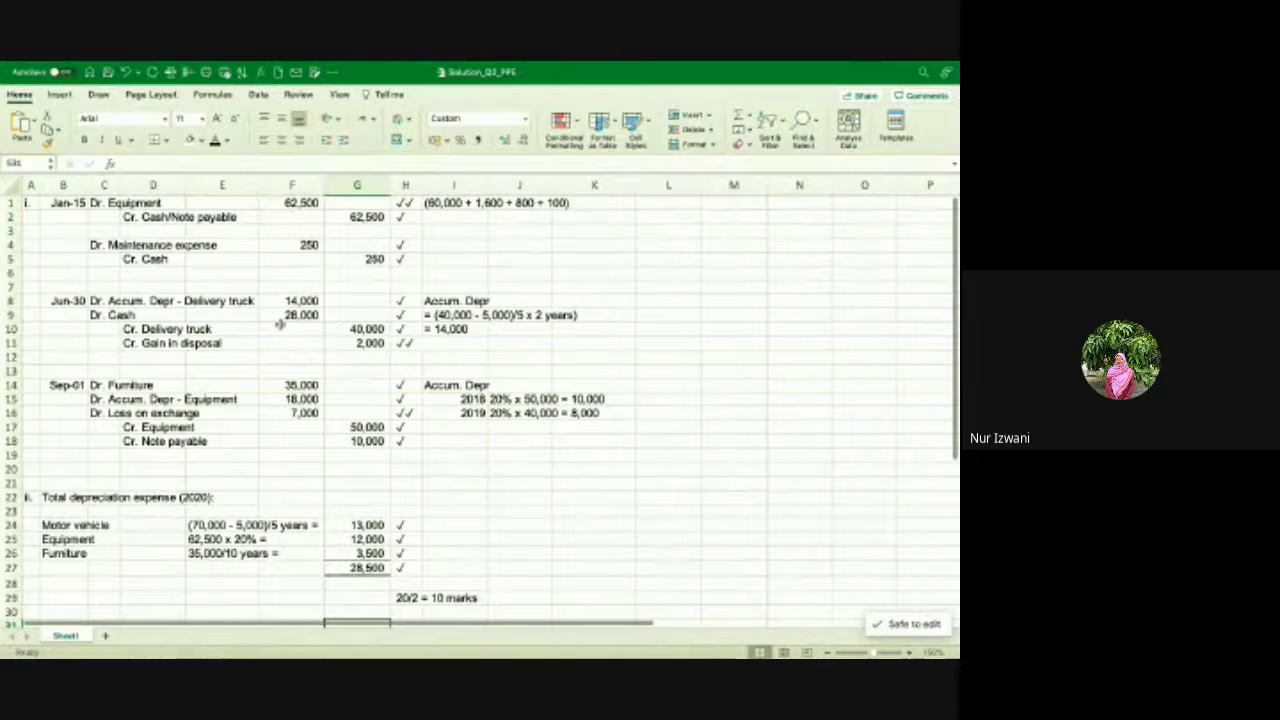
pyautogui.scroll(-3, 281, 322)
pyautogui.scroll(3, 281, 322)
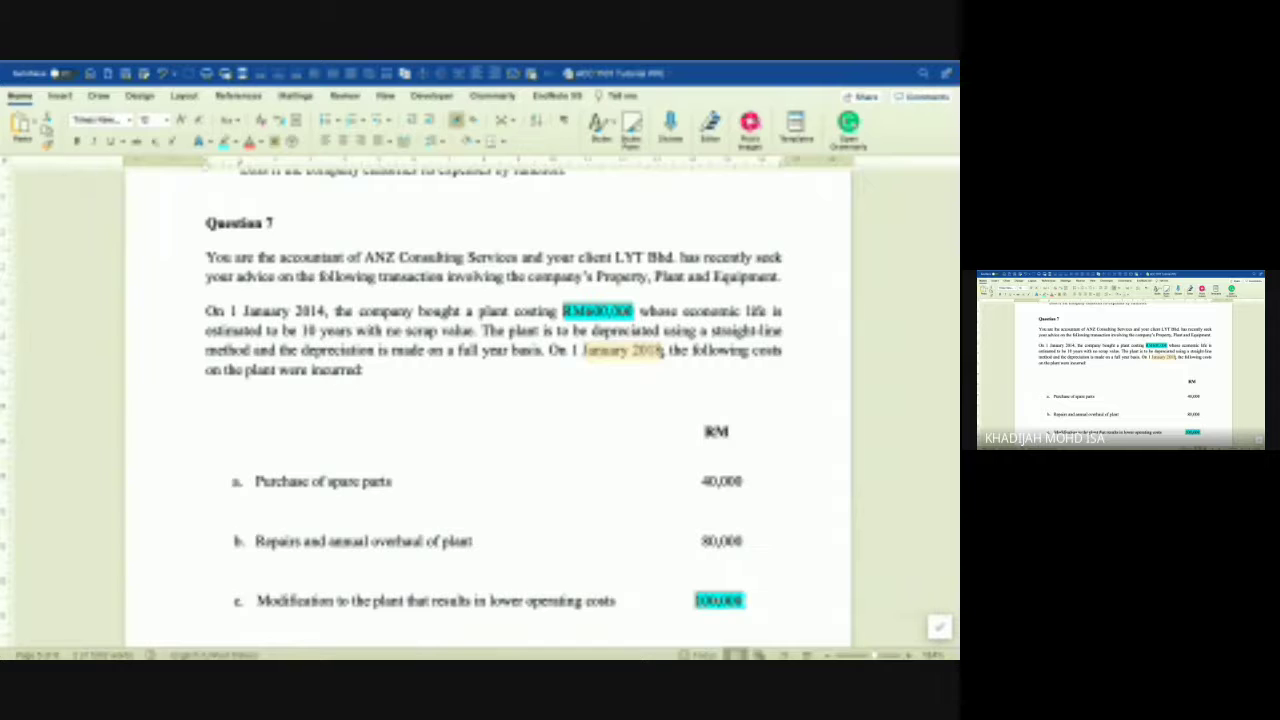
# Review replacement cost (d) and the three required tasks of Question 7 in the Word tutorial document.
pyautogui.scroll(-8, 661, 352)
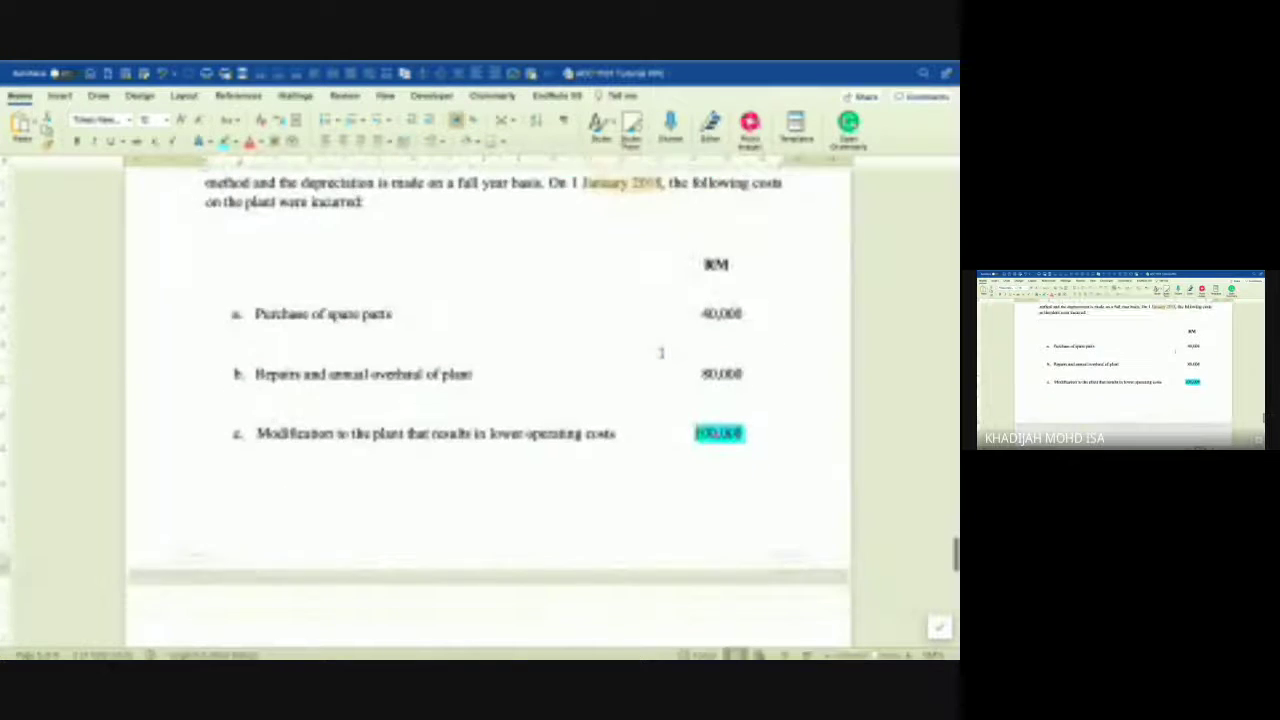
pyautogui.scroll(-2, 661, 352)
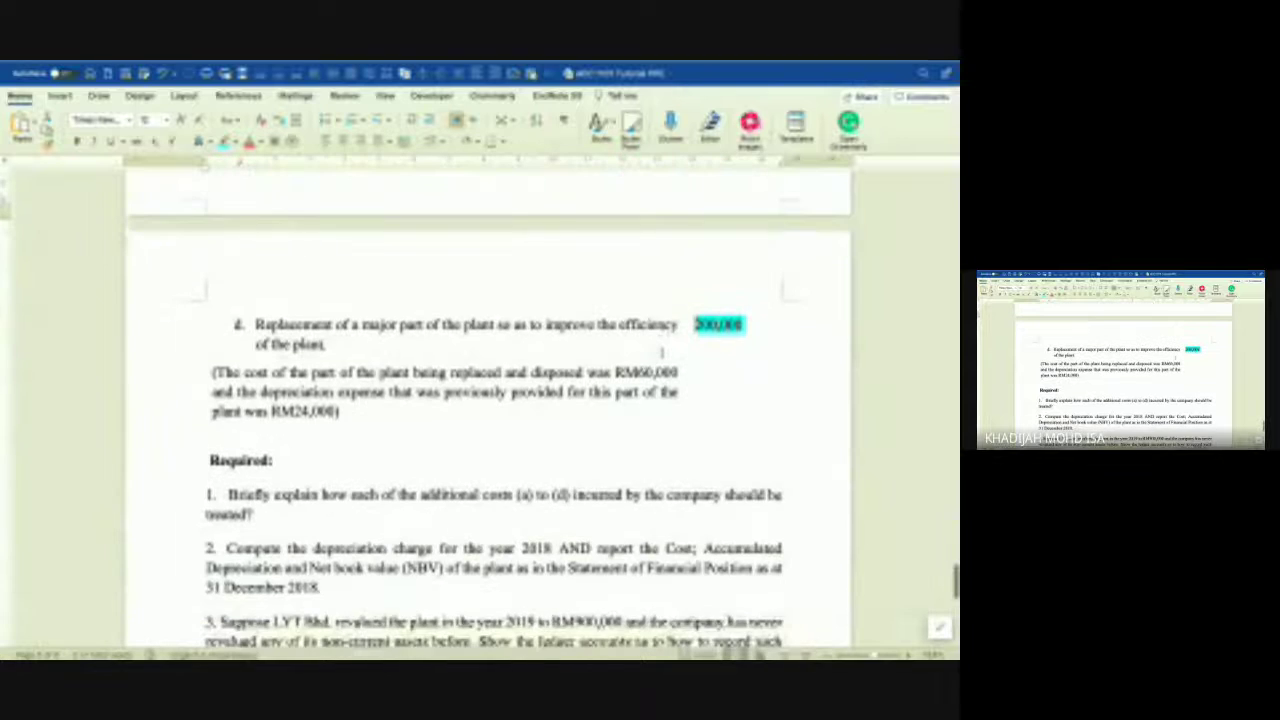
pyautogui.scroll(-2, 661, 352)
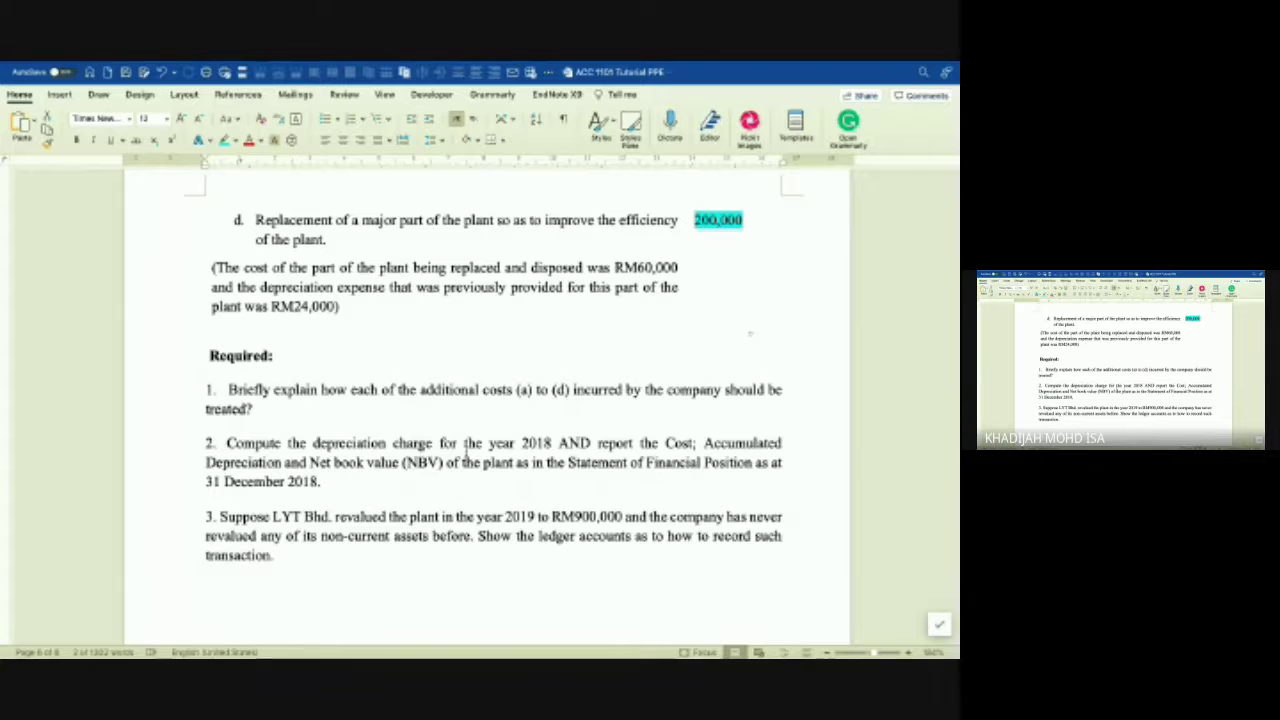
pyautogui.scroll(5, 465, 452)
# Switch to the PPE answer workbook in Excel, check the plant cost in the Word question, and enter the label Equipment in L10 of sheet Q7.
pyautogui.press('super+Tab')
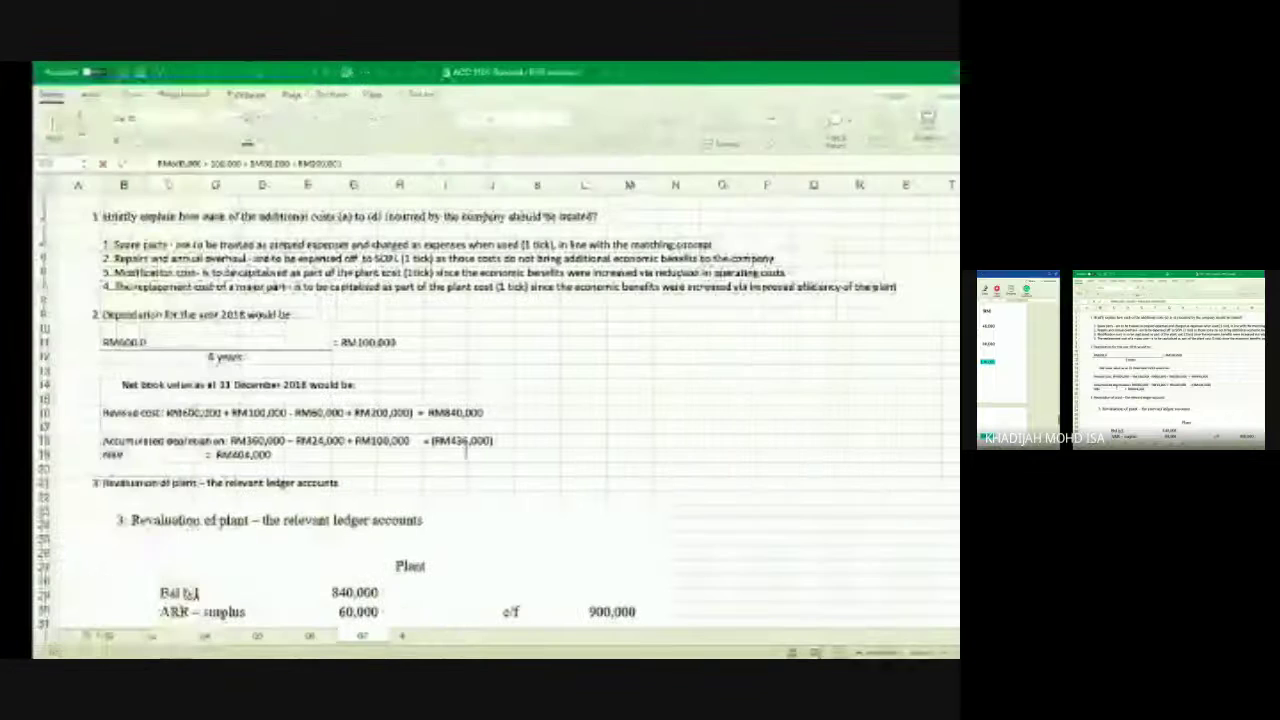
pyautogui.click(560, 341)
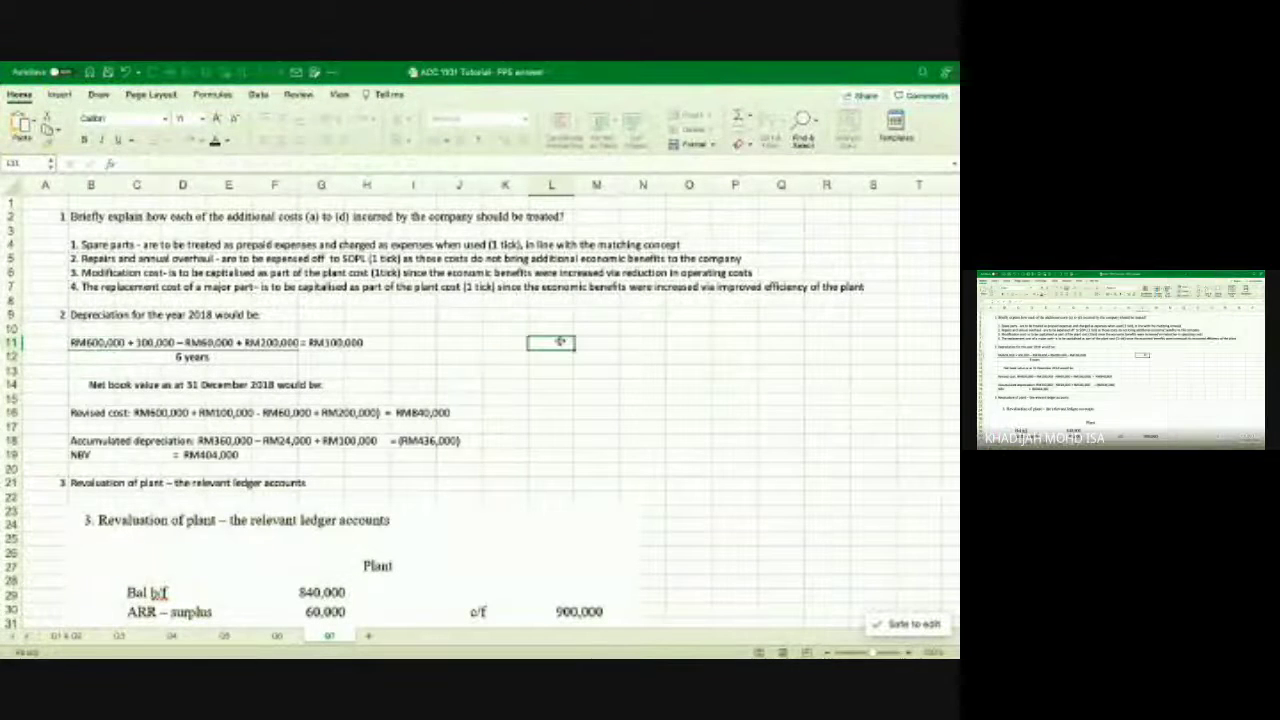
pyautogui.press('super+Tab')
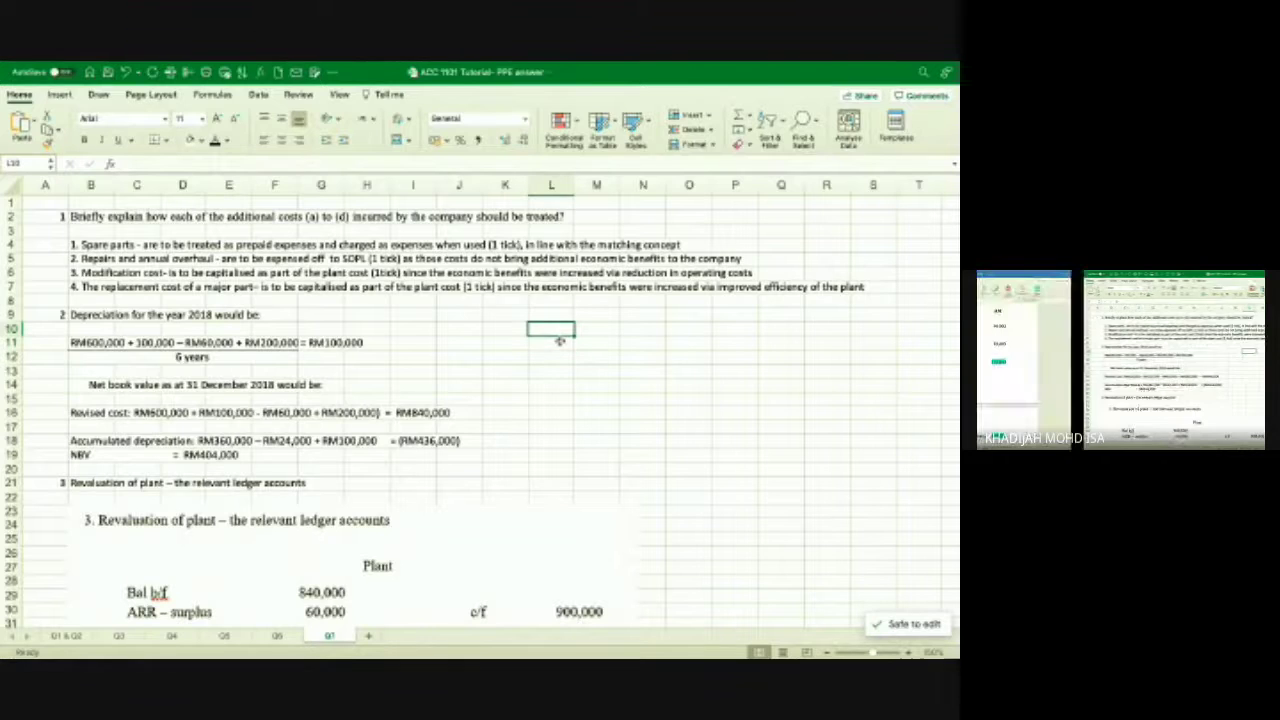
pyautogui.scroll(4, 561, 345)
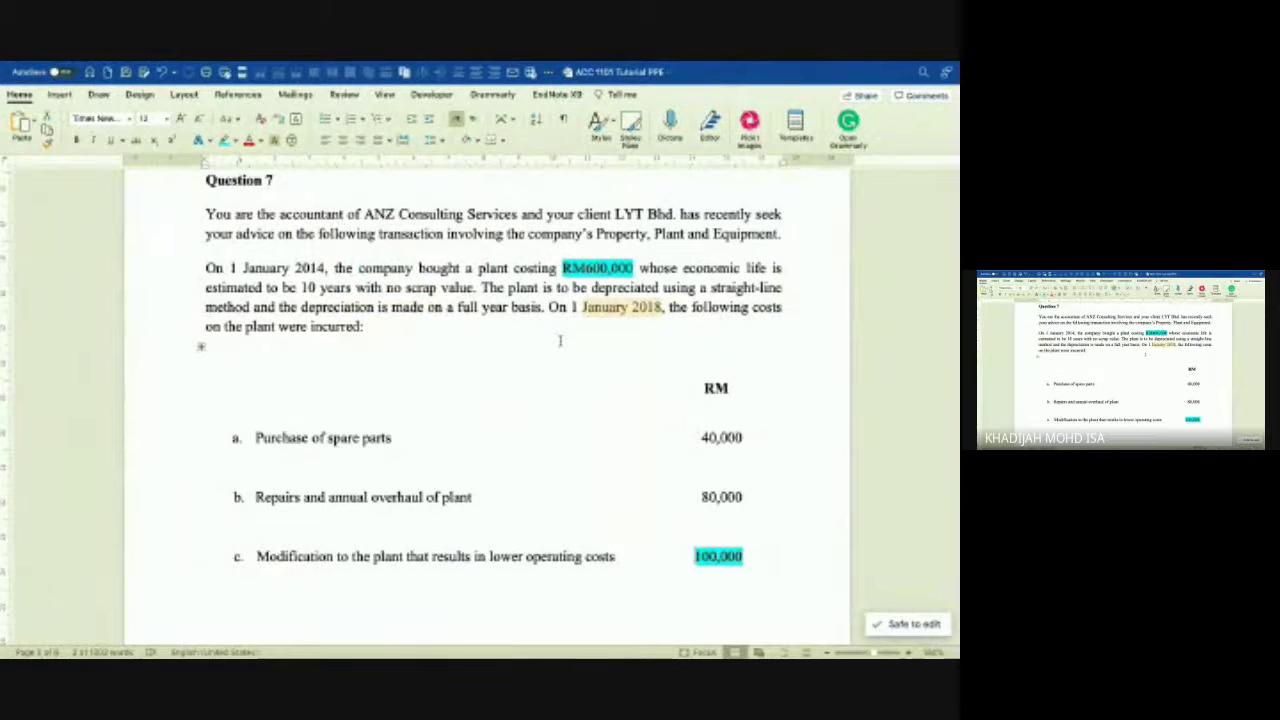
pyautogui.hotkey('ctrl', 'Right')
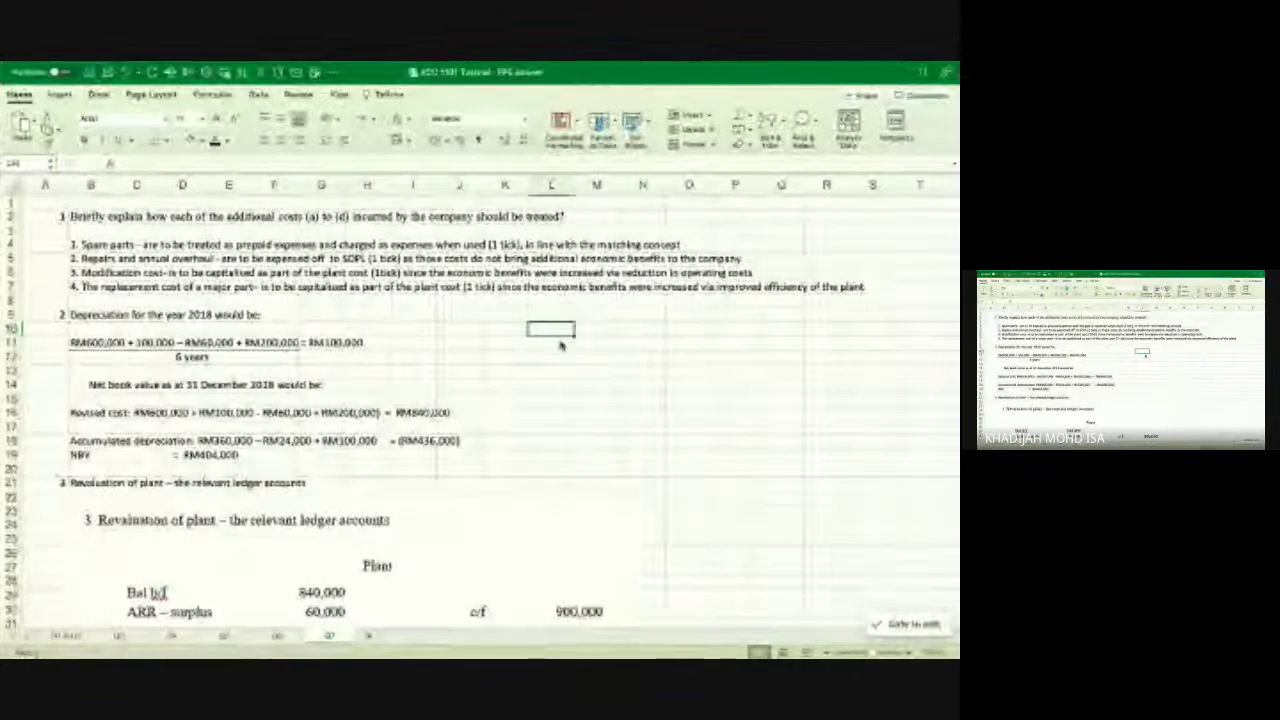
pyautogui.write('Equipme')
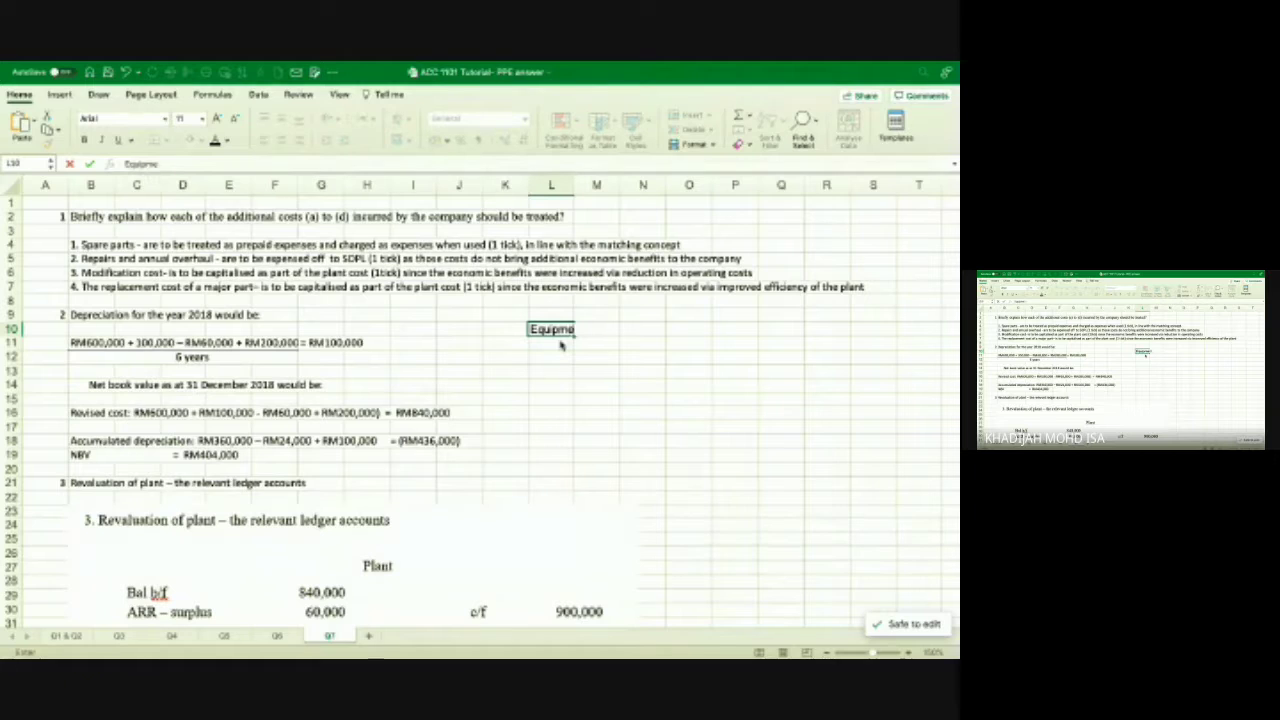
pyautogui.write('tnt')
pyautogui.press('Return')
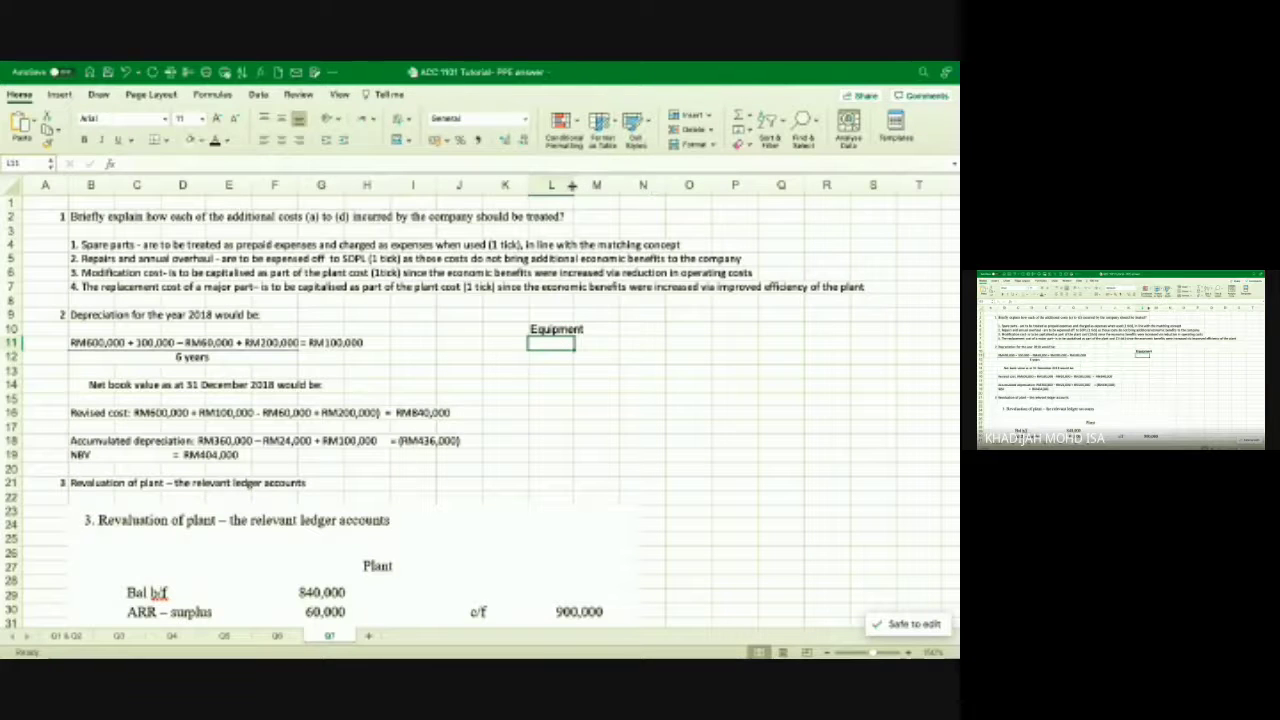
# Widen column L to fit the Equipment label and enter 600000 beside it in M10.
pyautogui.moveTo(572, 185); pyautogui.dragTo(620, 185)
pyautogui.press('Up')
pyautogui.press('Right')
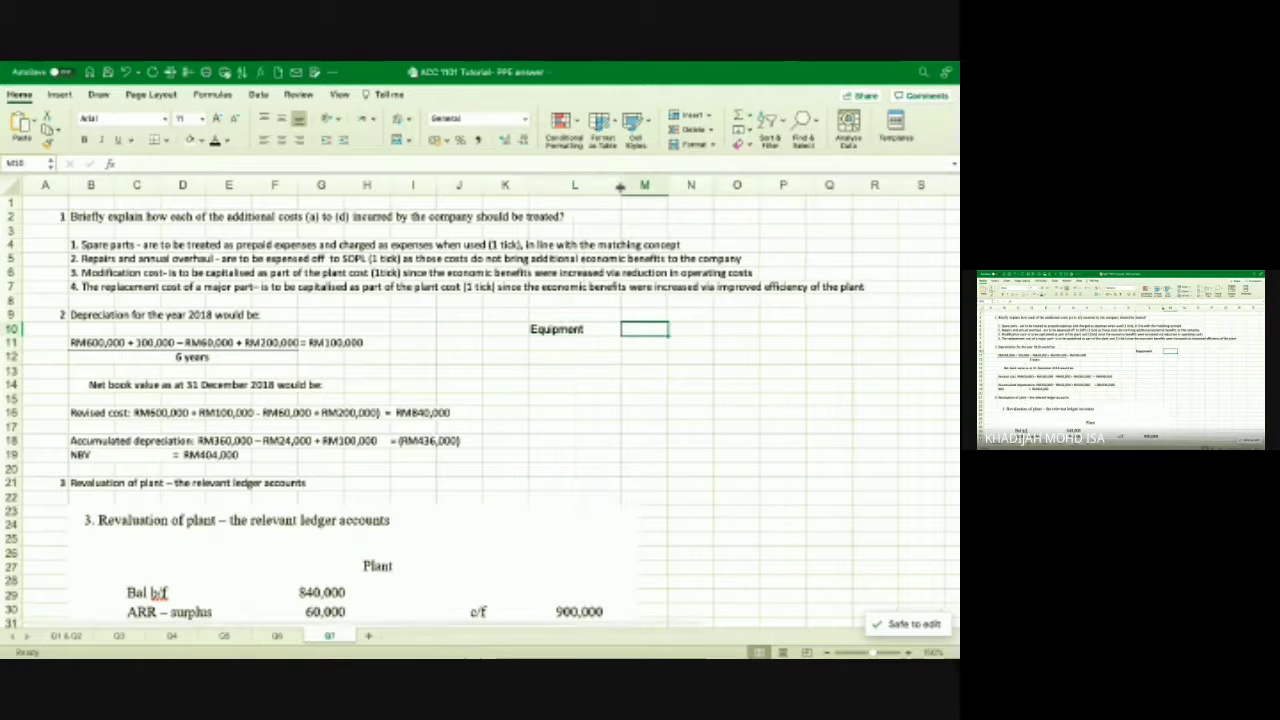
pyautogui.write('60000')
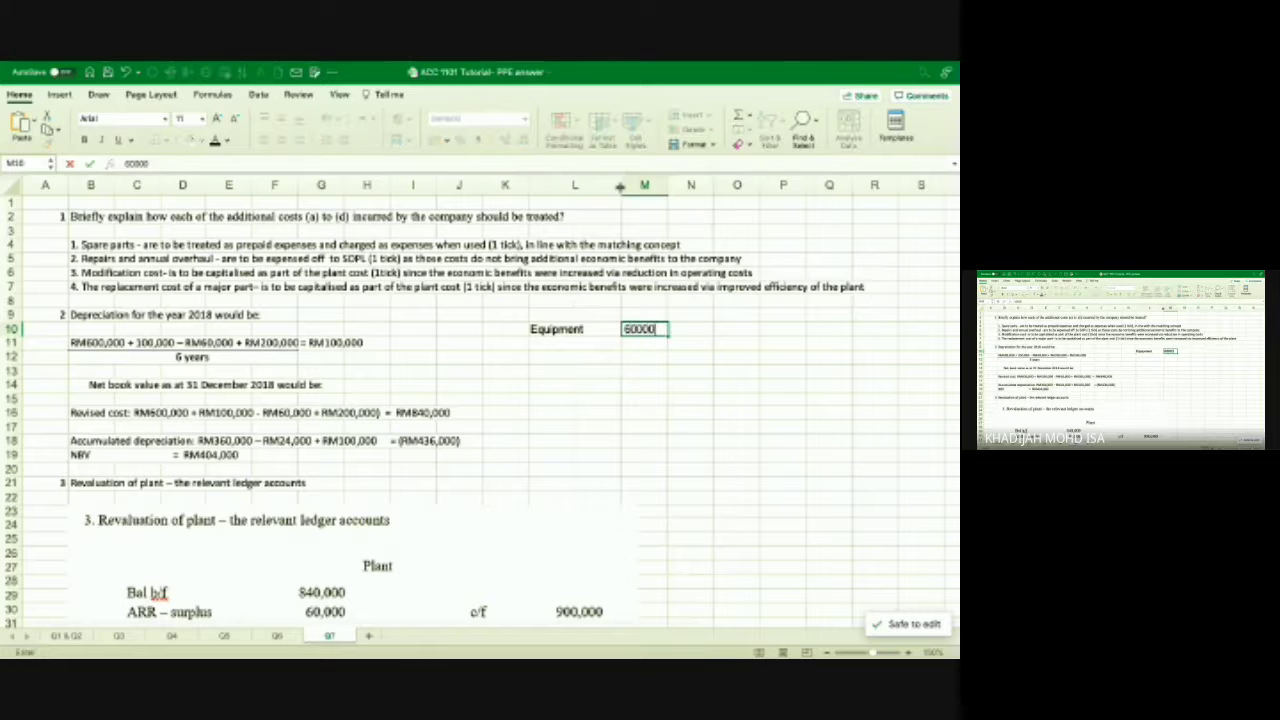
pyautogui.write('0')
pyautogui.press('Return')
pyautogui.press('Up')
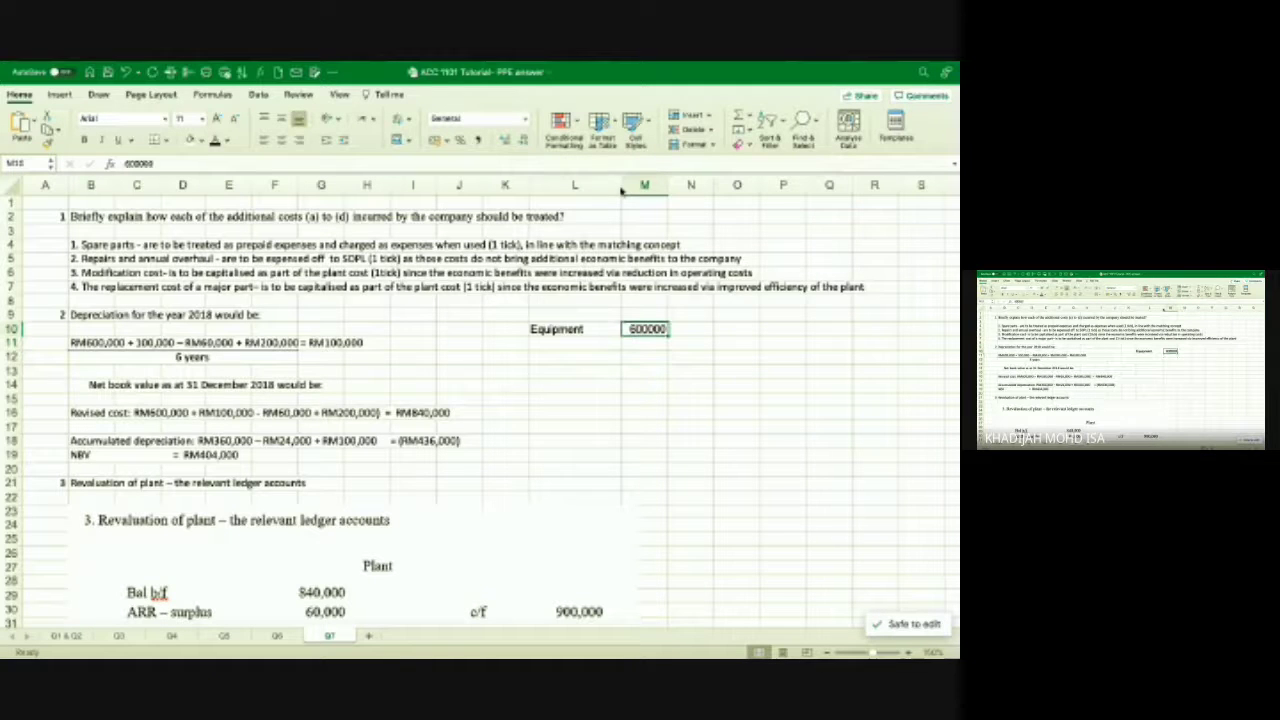
pyautogui.press('Right')
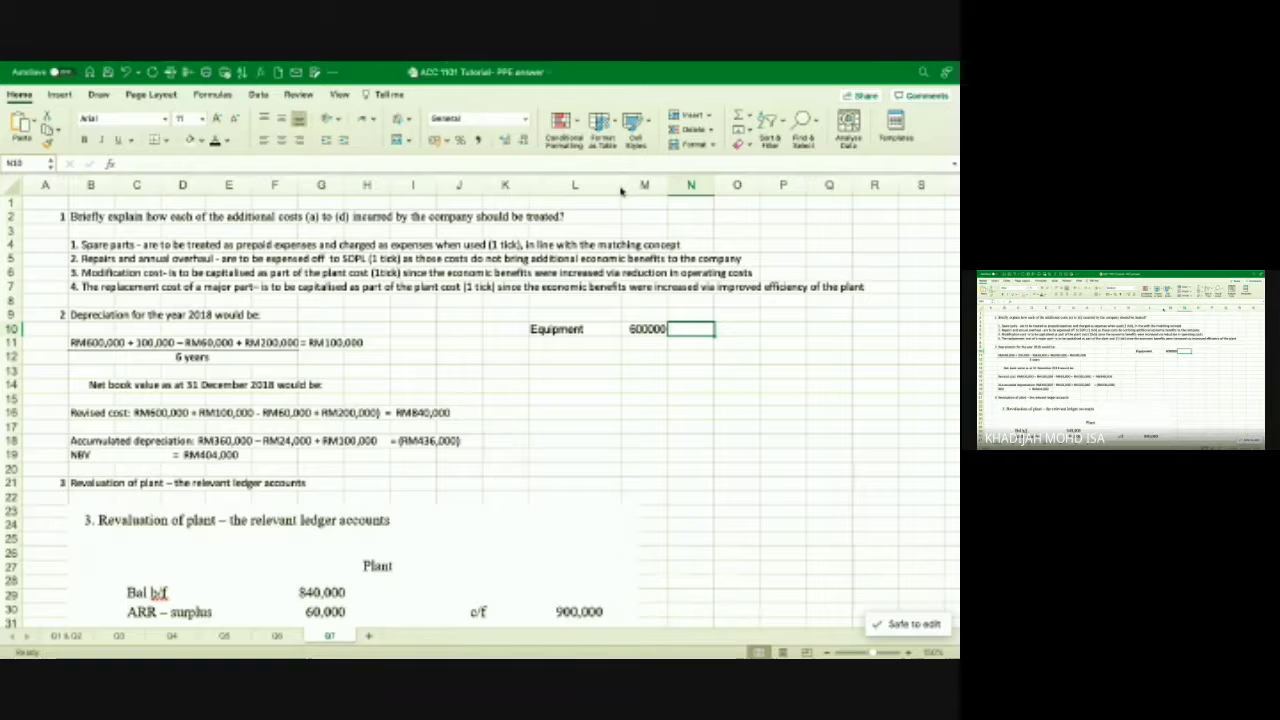
# Switch back to the Word tutorial document and select the RM24,000 depreciation amount in the note under cost (d).
pyautogui.moveTo(438, 62)
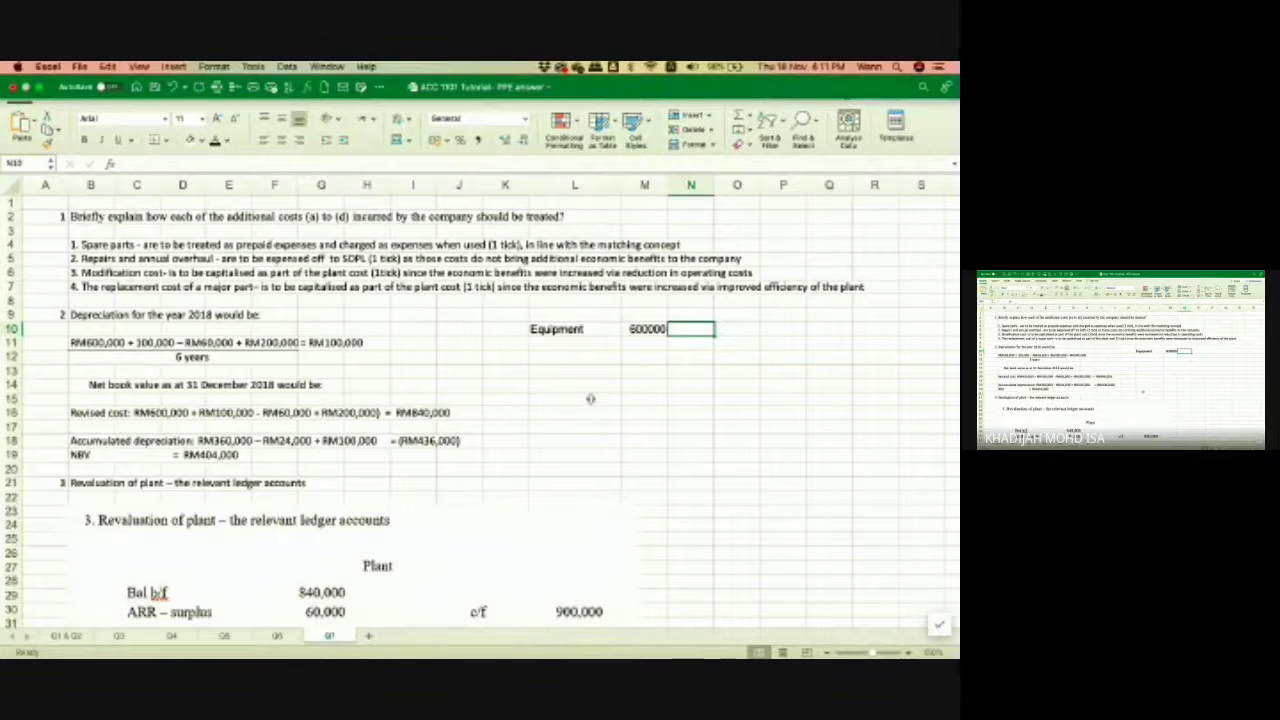
pyautogui.hotkey('ctrl', 'Left')
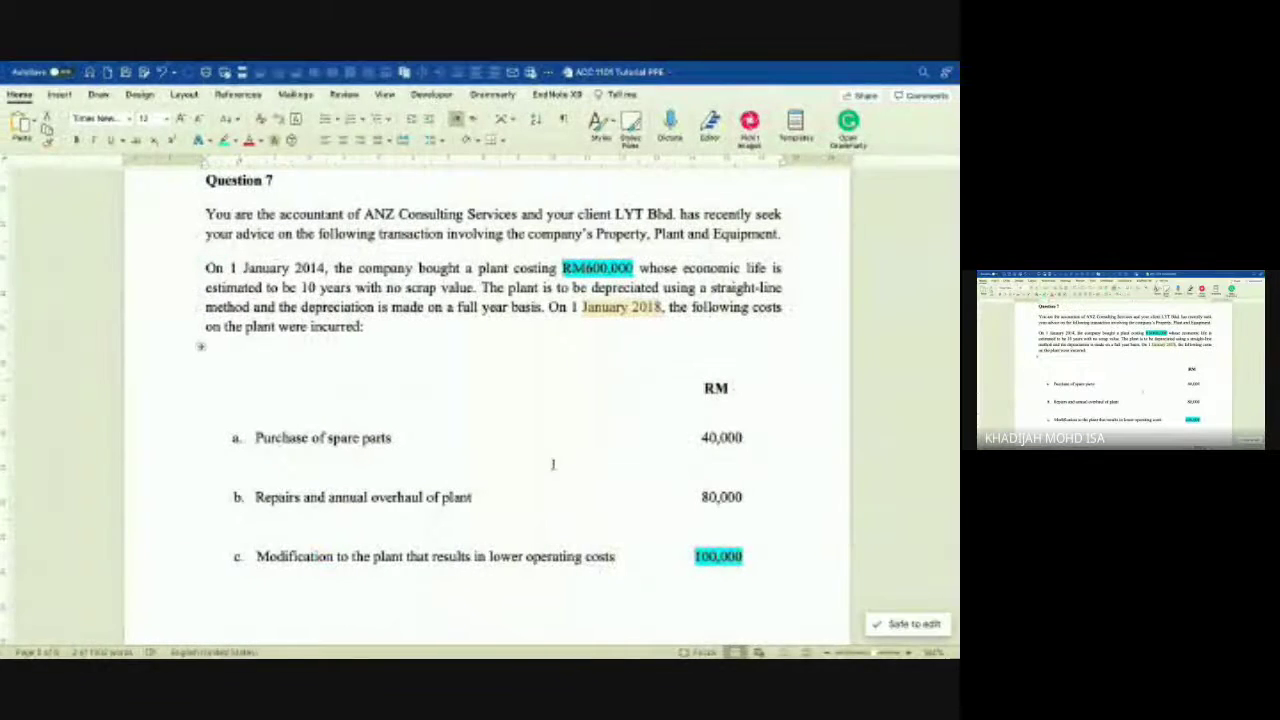
pyautogui.scroll(-10, 552, 464)
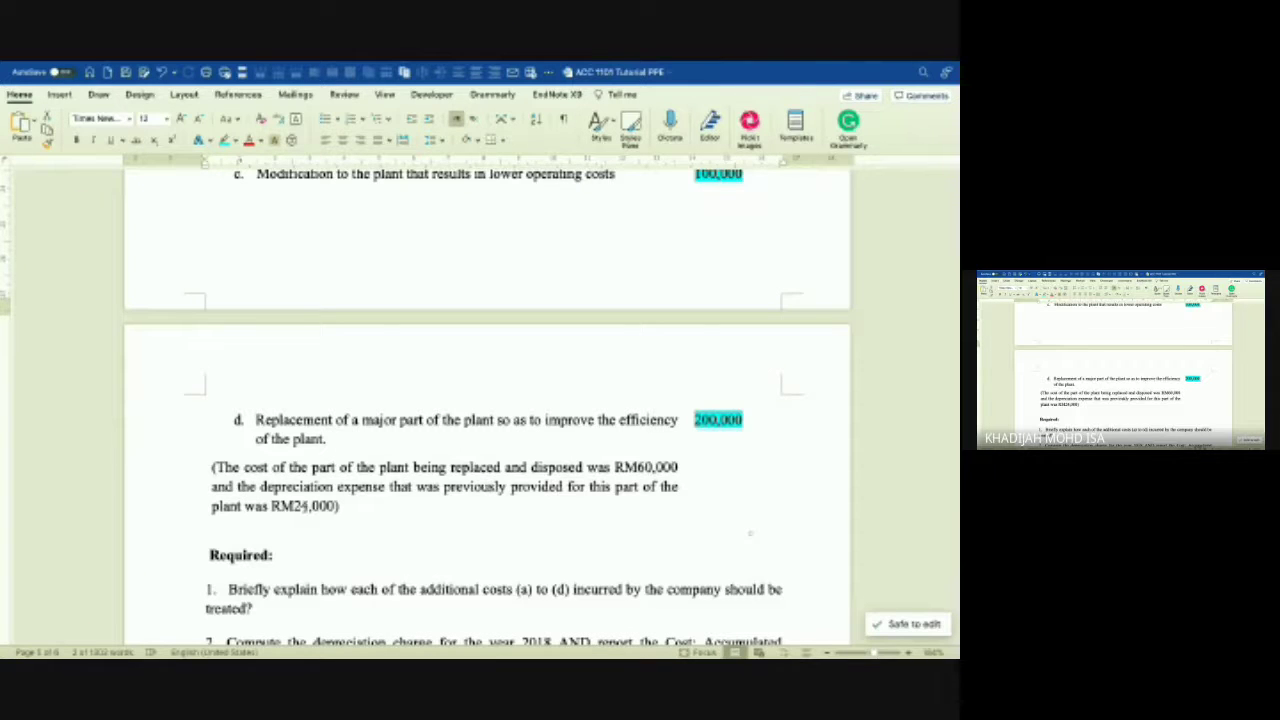
pyautogui.doubleClick(270, 506)
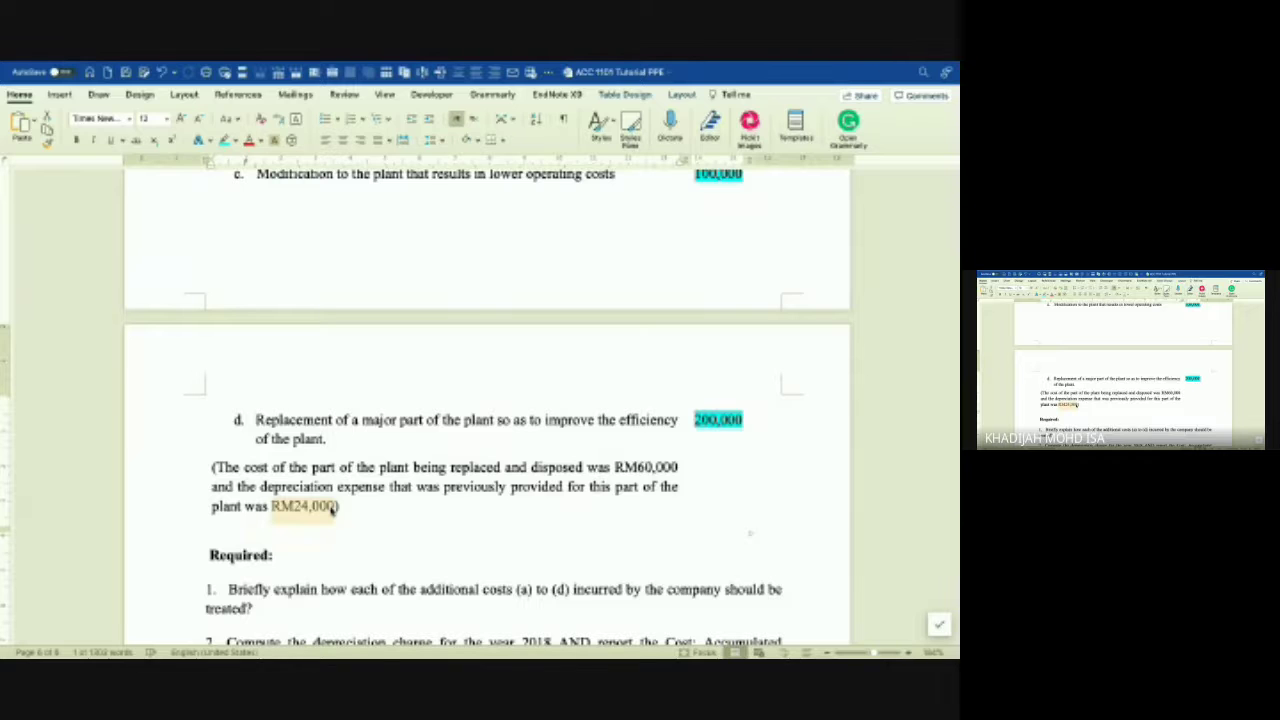
# Check the plant's purchase date and economic life in the Word question, switch back to the Excel workbook, and enter 10 in N10.
pyautogui.scroll(8, 333, 508)
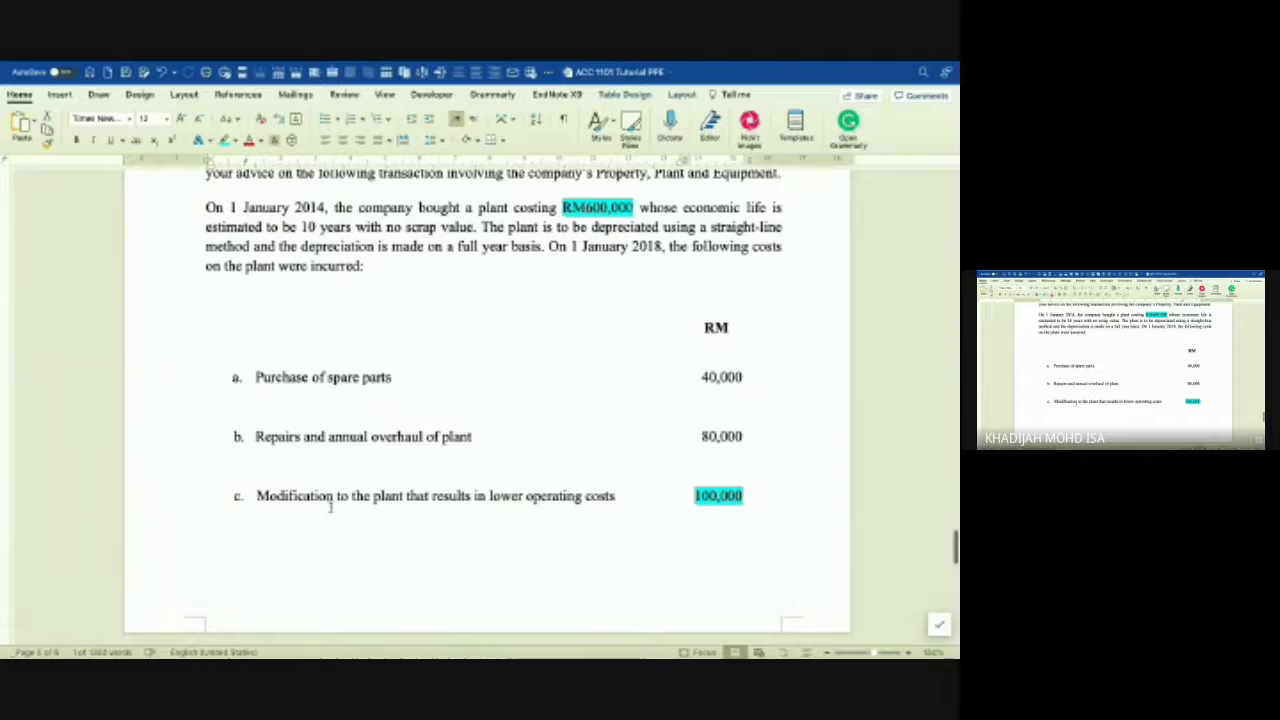
pyautogui.scroll(1, 330, 507)
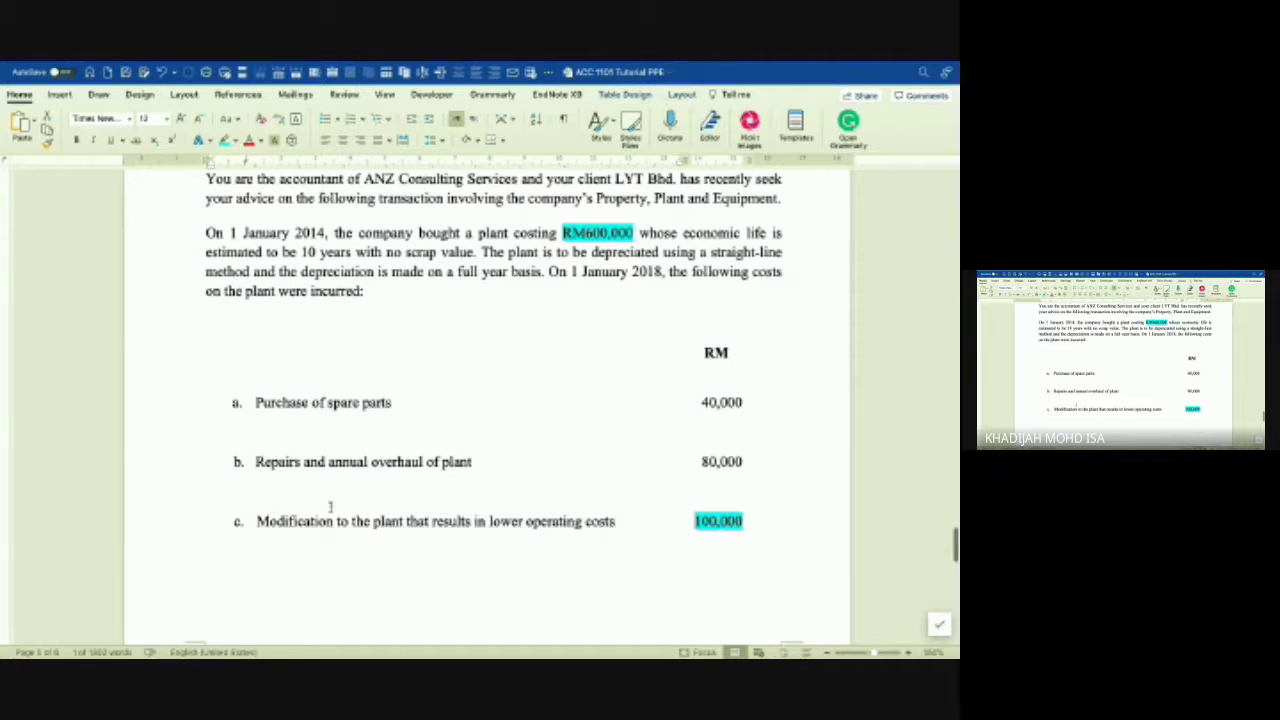
pyautogui.scroll(-1, 330, 507)
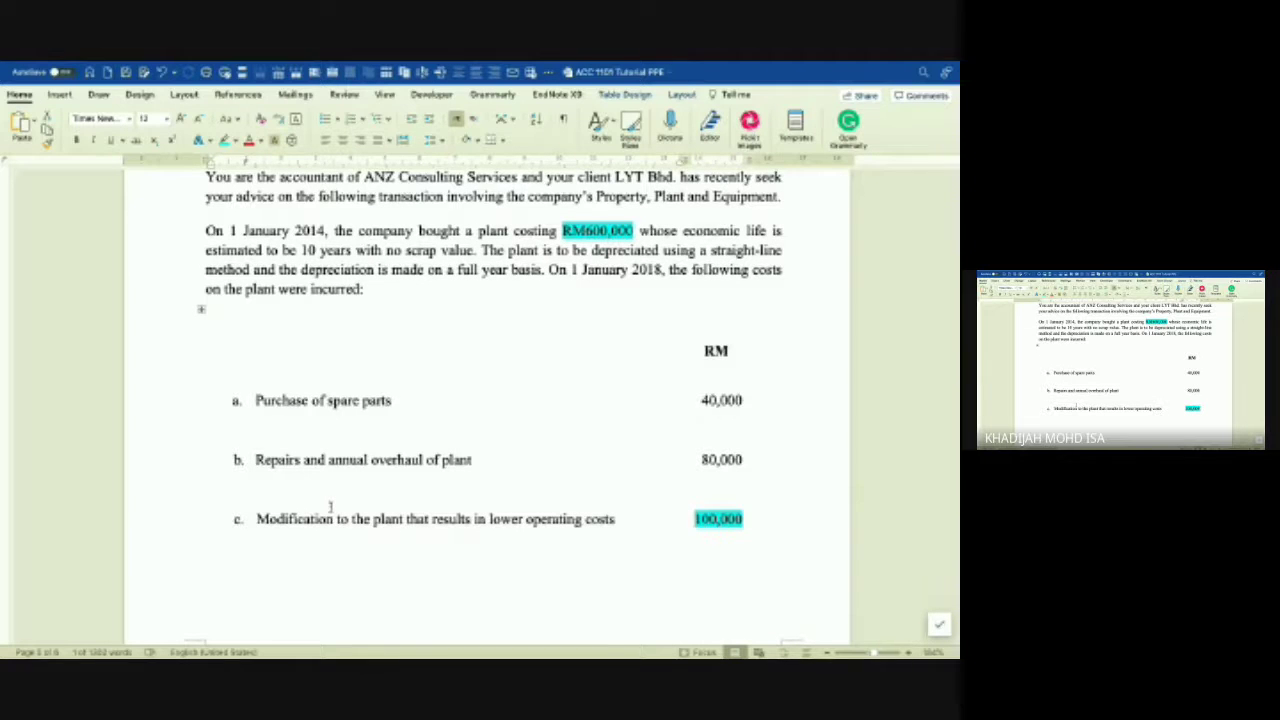
pyautogui.hotkey('ctrl', 'Right')
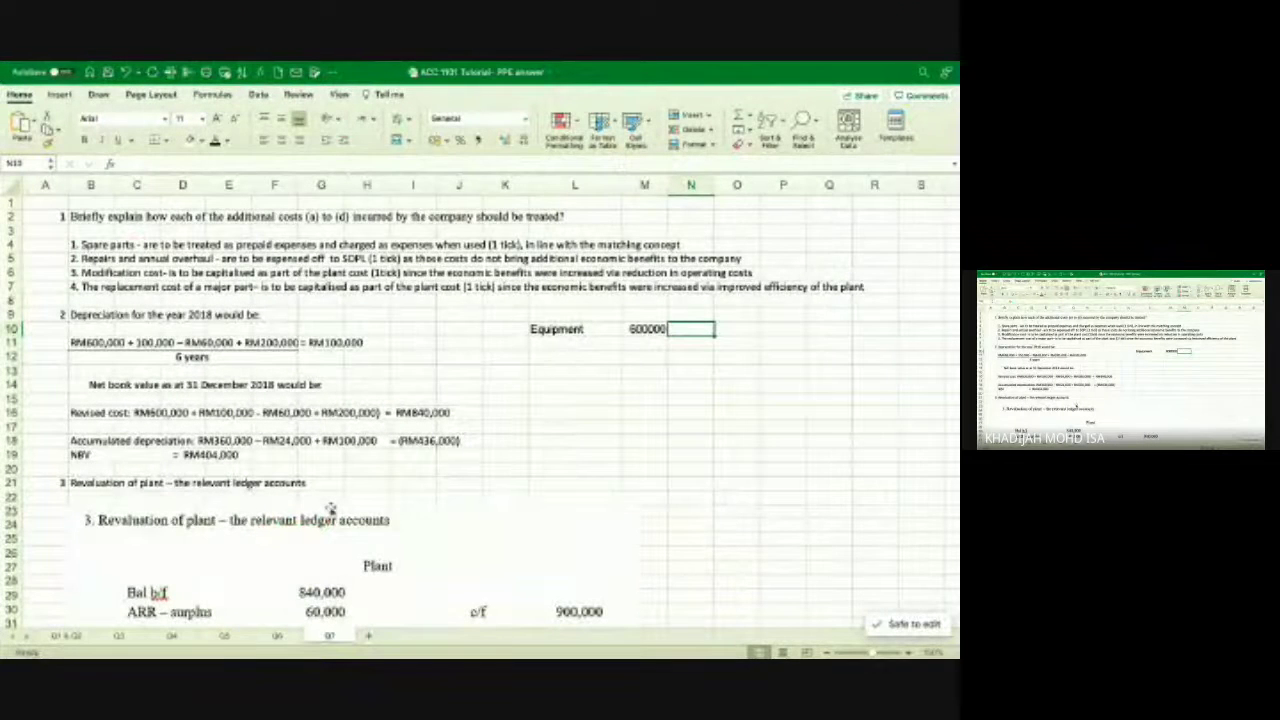
pyautogui.write('10')
pyautogui.press('Tab')
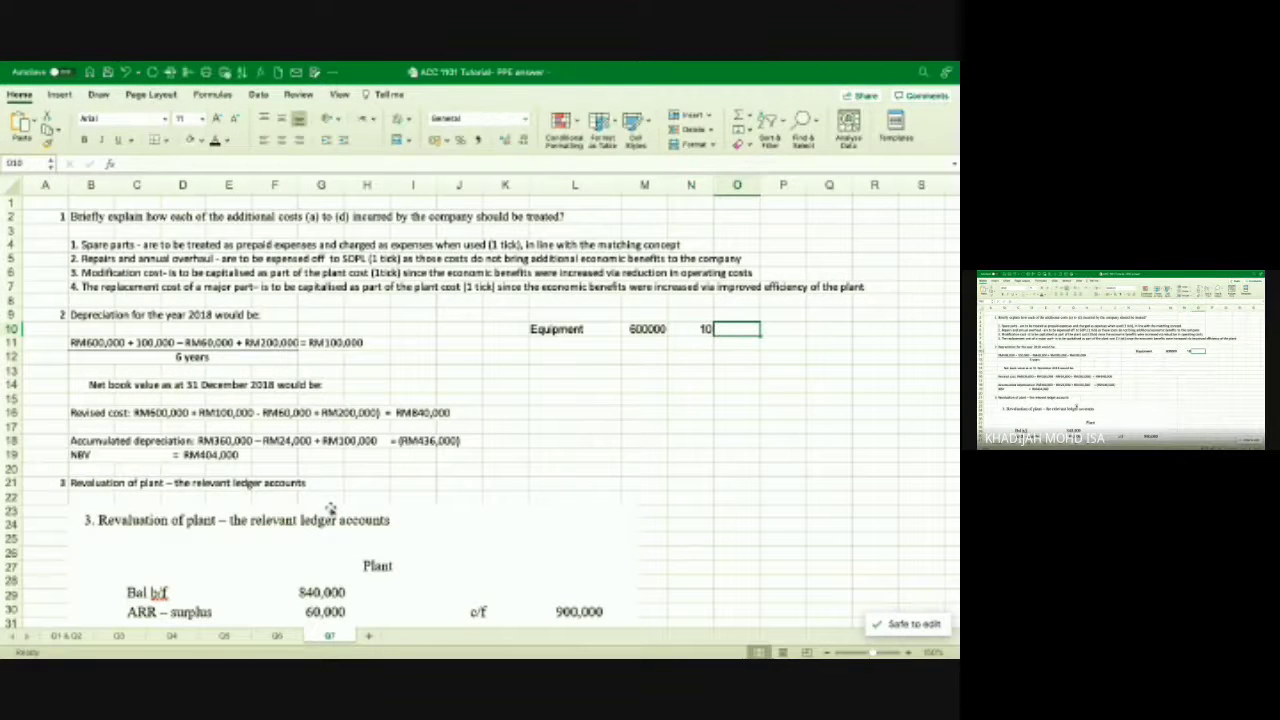
# Calculate the annual straight-line depreciation in O10 with the formula =M10/N10.
pyautogui.write('=')
pyautogui.press('Left')
pyautogui.press('Left')
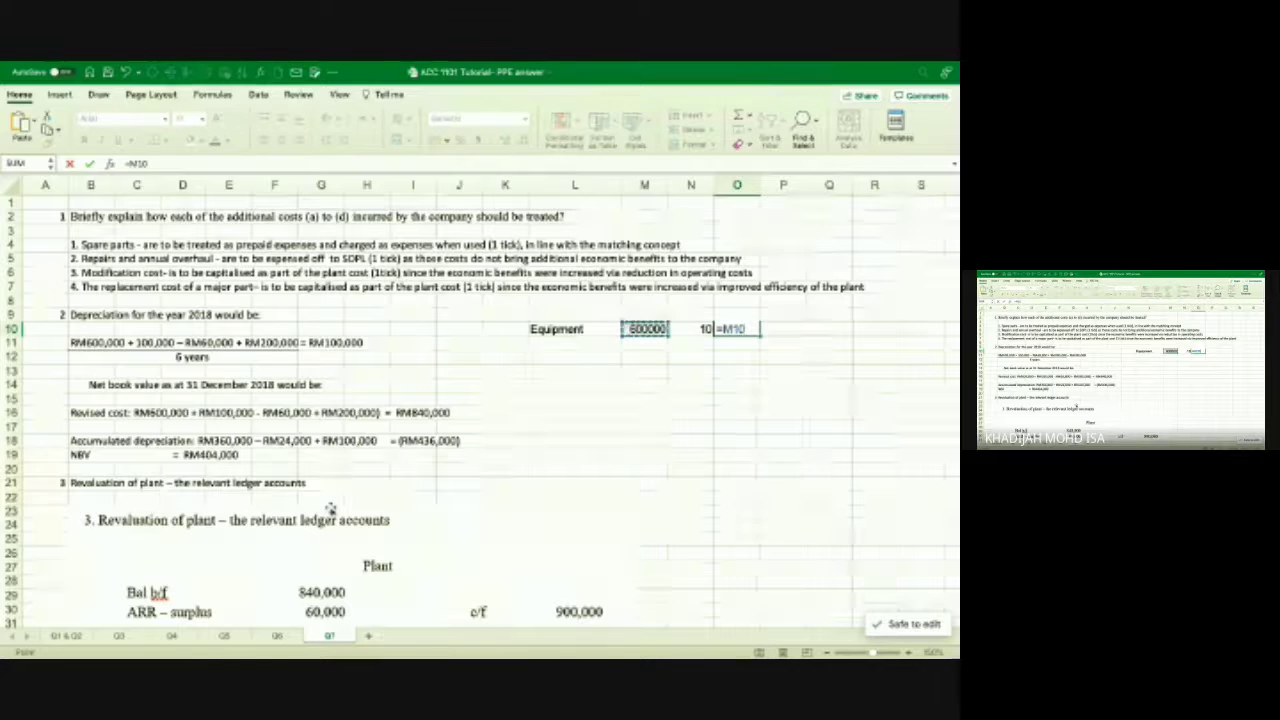
pyautogui.write('/')
pyautogui.press('Left')
pyautogui.press('Return')
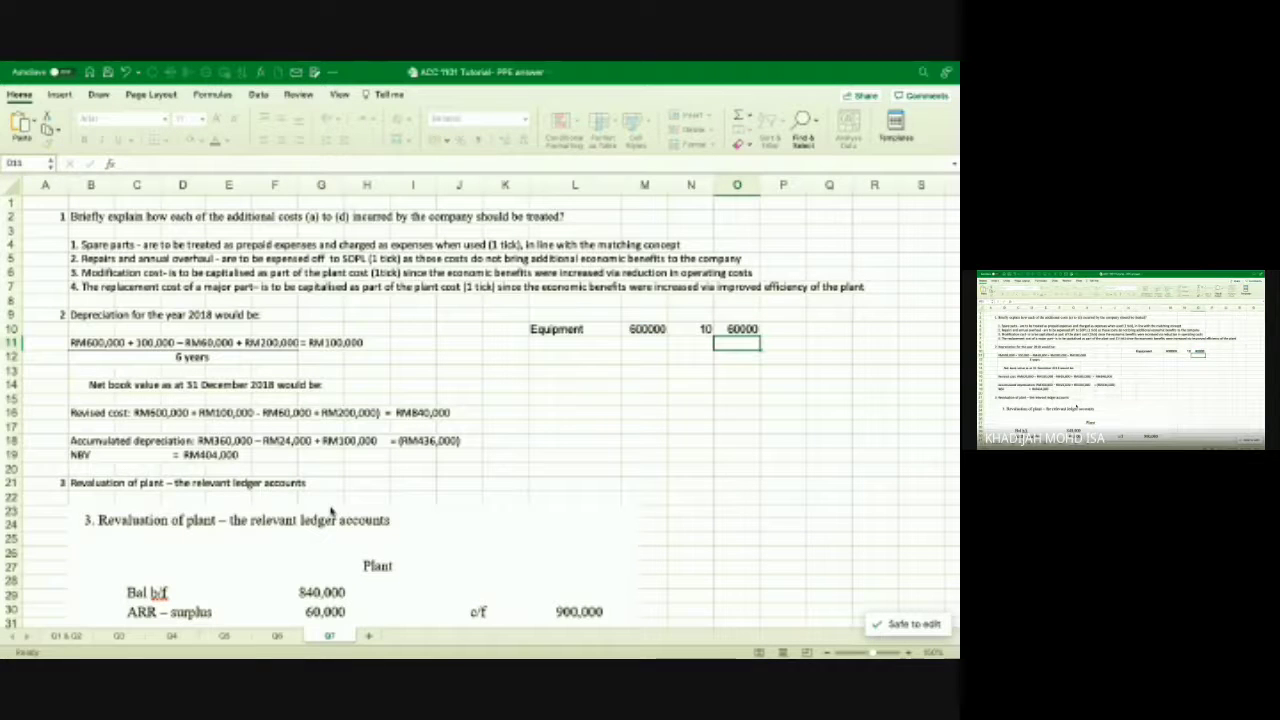
# Copy the Equipment label up to L9 and replace L10 with the year 2014, checking the purchase date in the Word question.
pyautogui.press('Left')
pyautogui.press('Left')
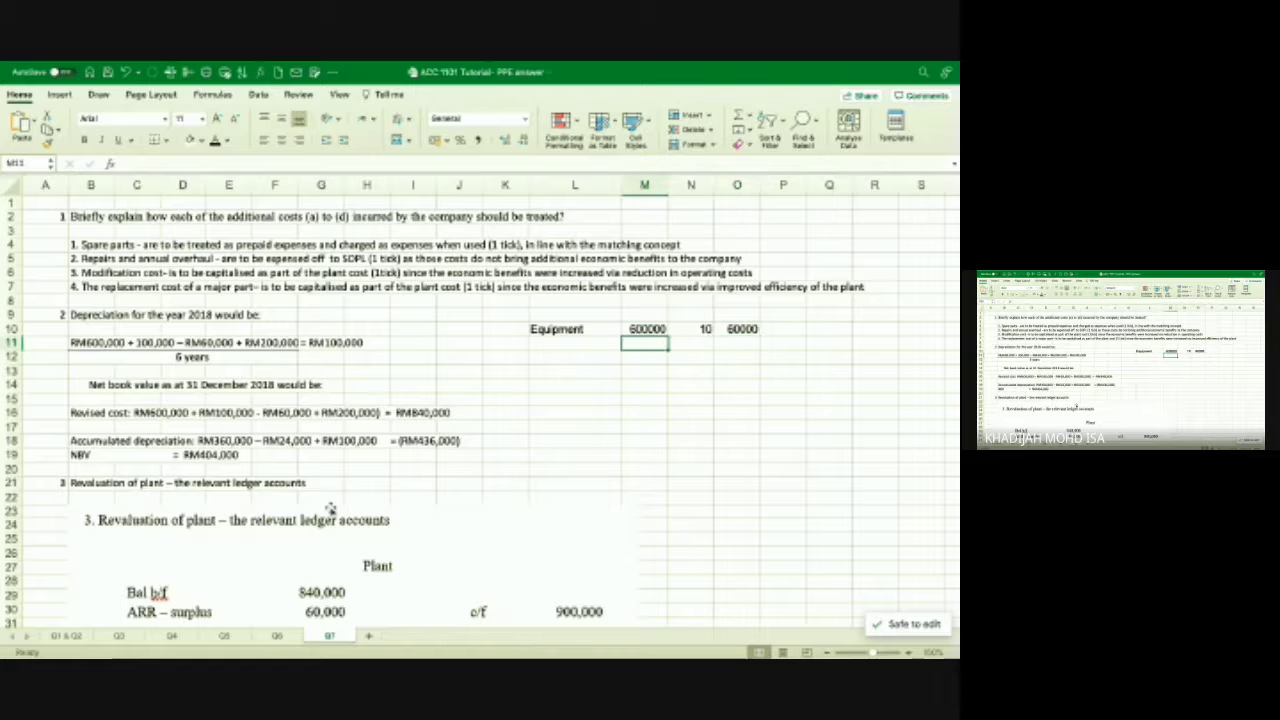
pyautogui.press('Left')
pyautogui.press('Up')
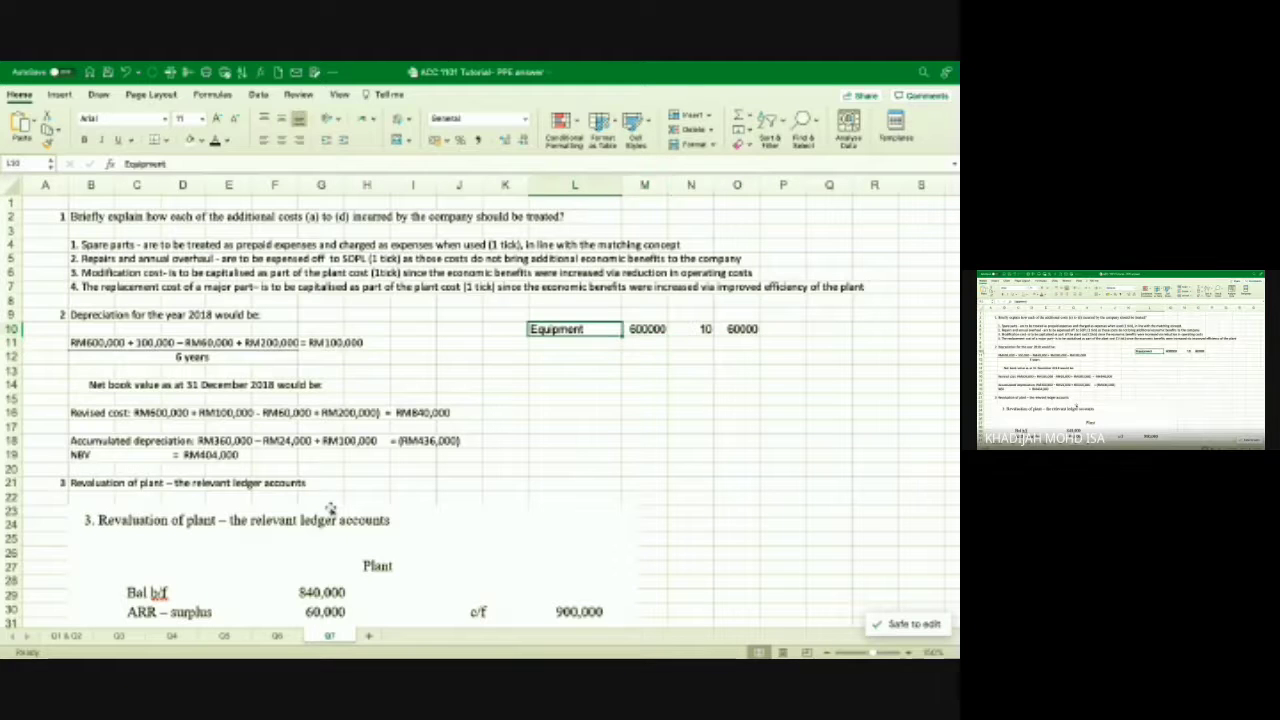
pyautogui.press('super+c')
pyautogui.press('Up')
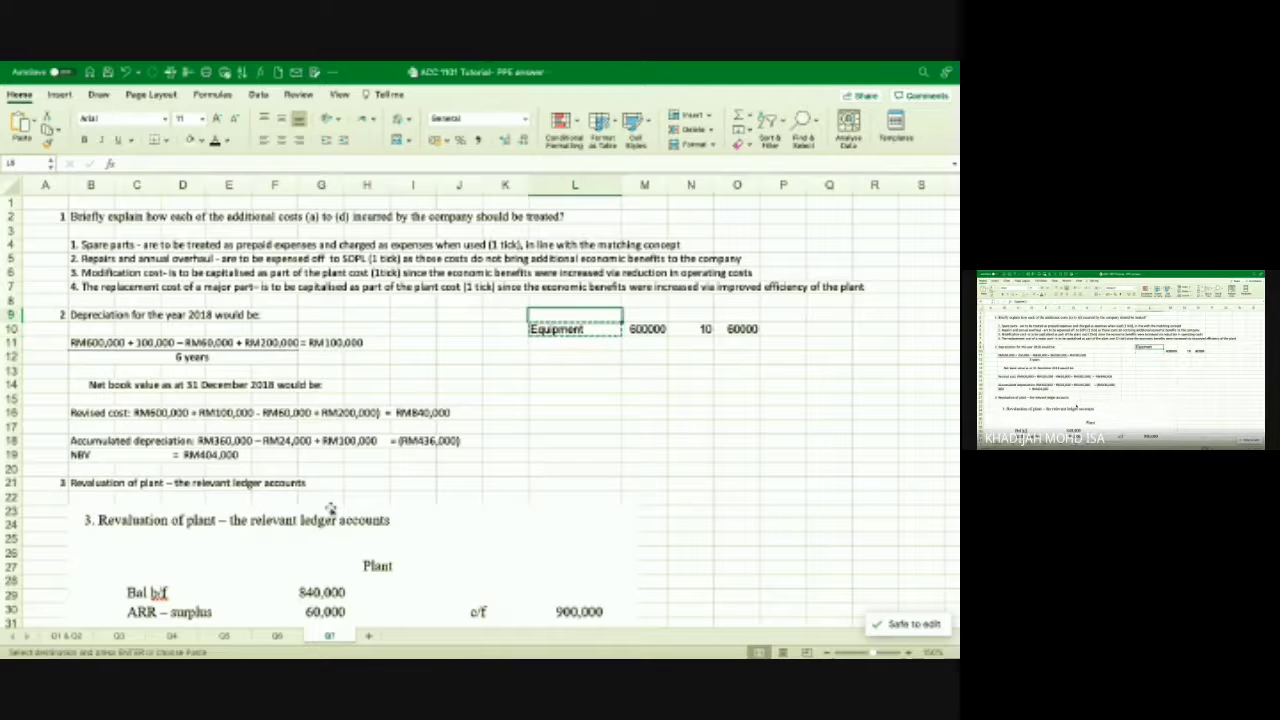
pyautogui.press('super+v')
pyautogui.press('Down')
pyautogui.write('20')
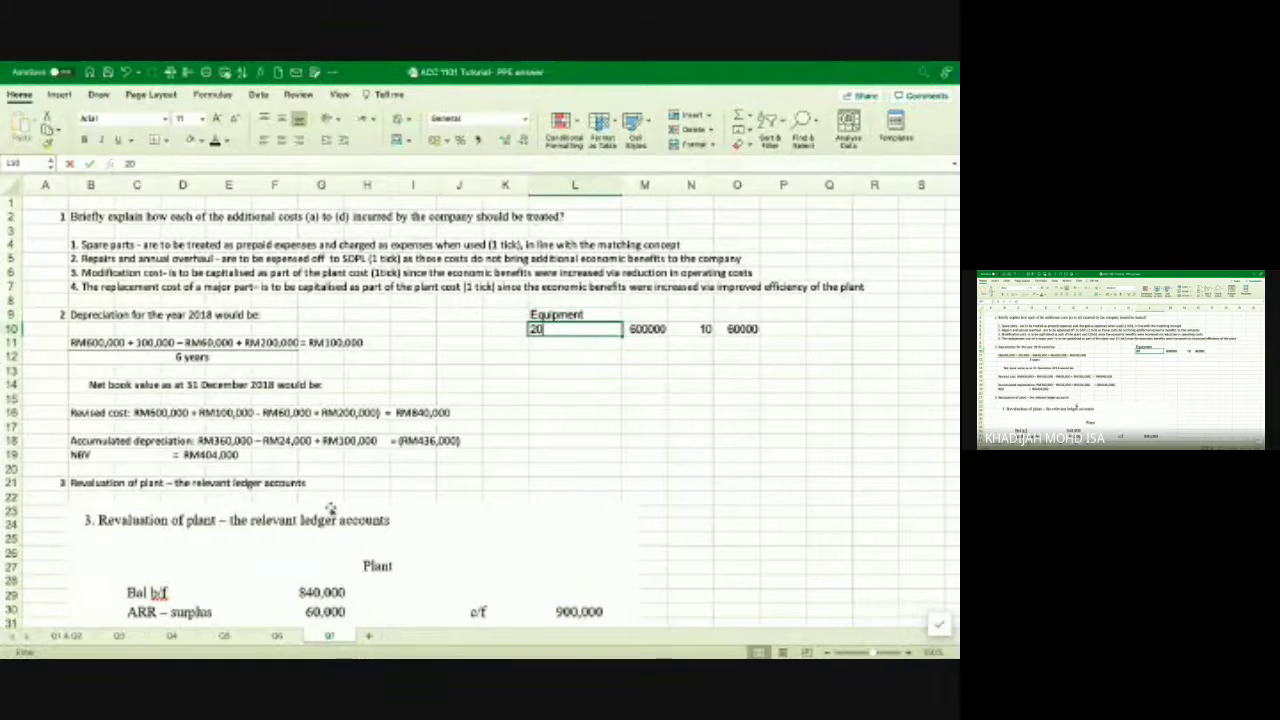
pyautogui.write('14')
pyautogui.hotkey('ctrl', 'Left')
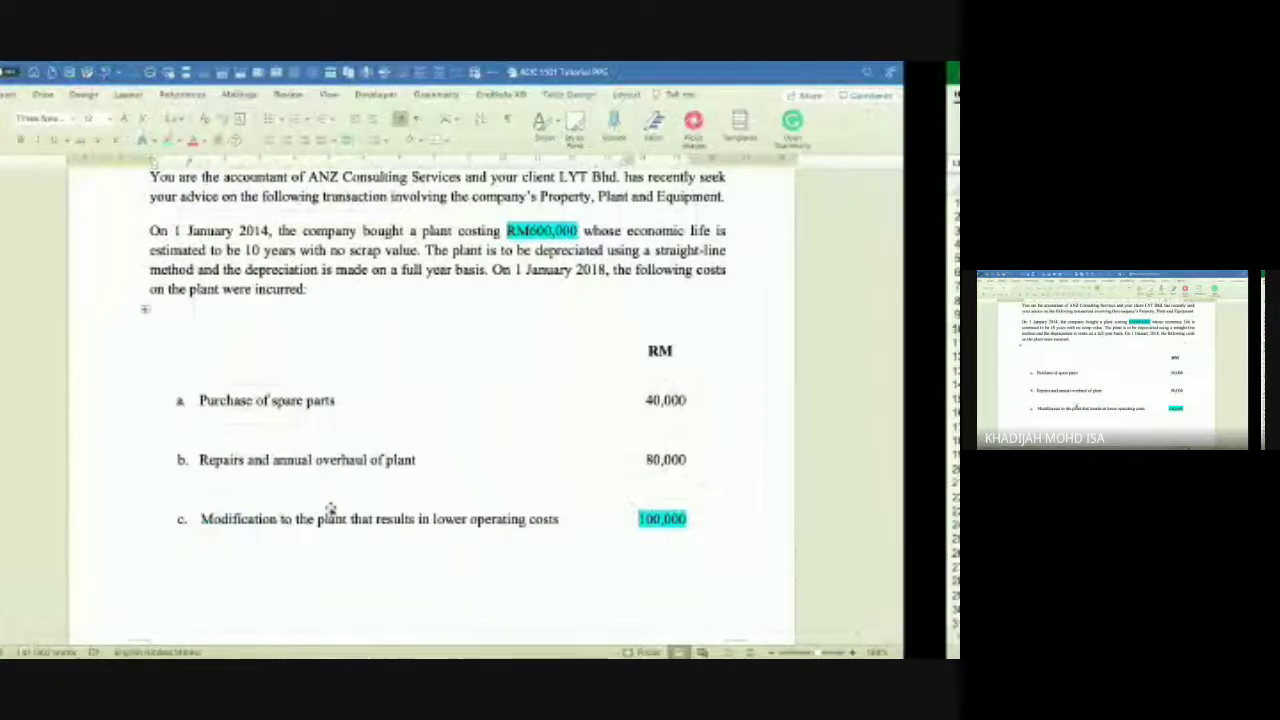
pyautogui.hotkey('ctrl', 'Right')
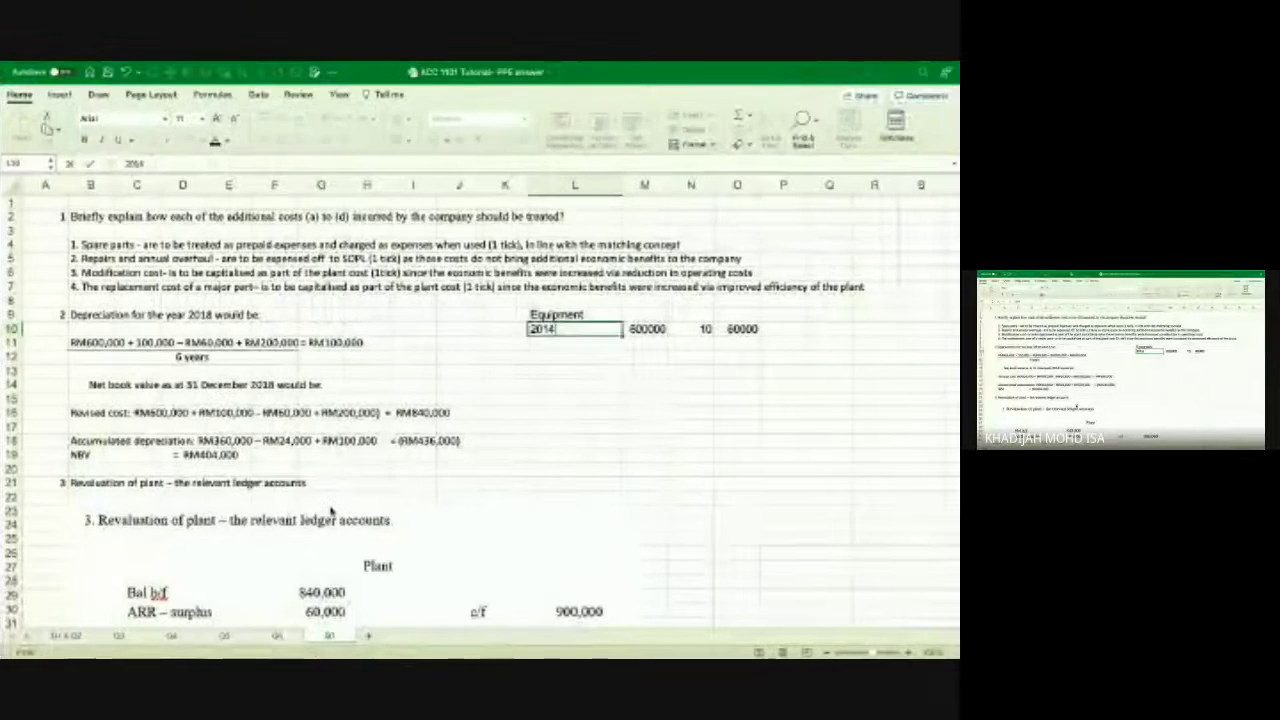
# Add the heading Depr in O9 above the depreciation amount.
pyautogui.press('Up')
pyautogui.press('Right')
pyautogui.press('Right')
pyautogui.press('Right')
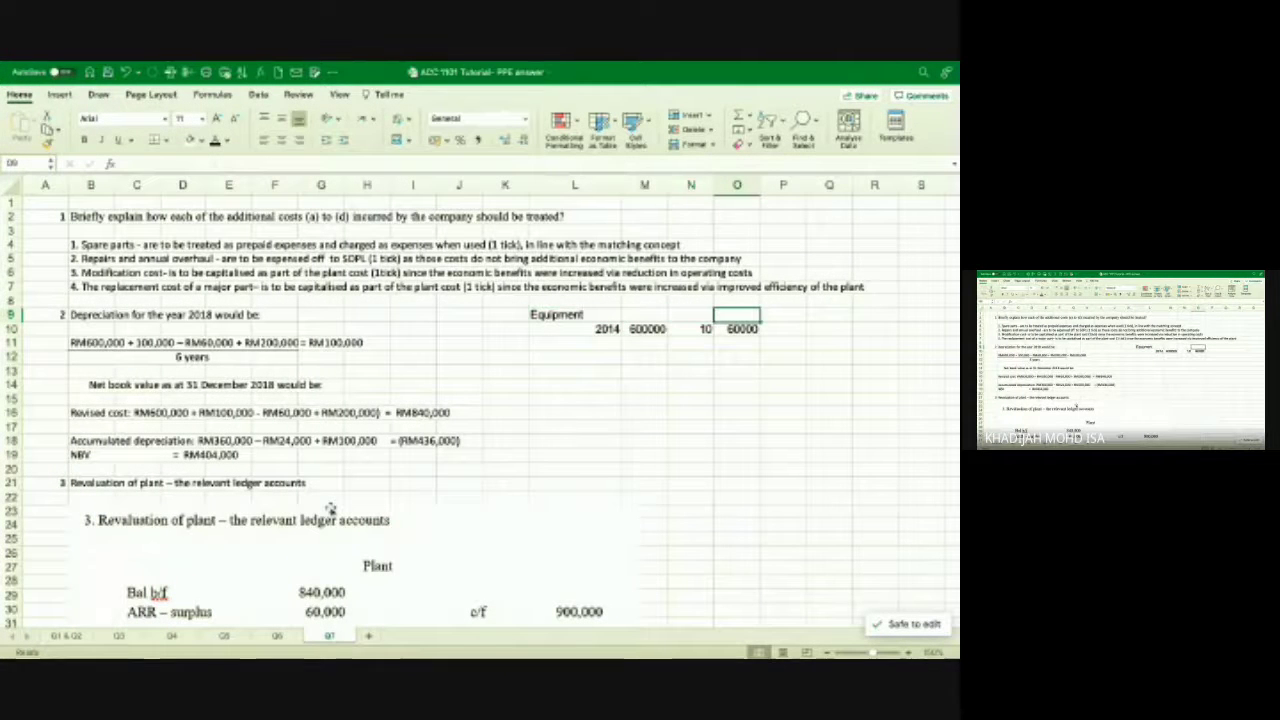
pyautogui.write('Depr')
pyautogui.press('Return')
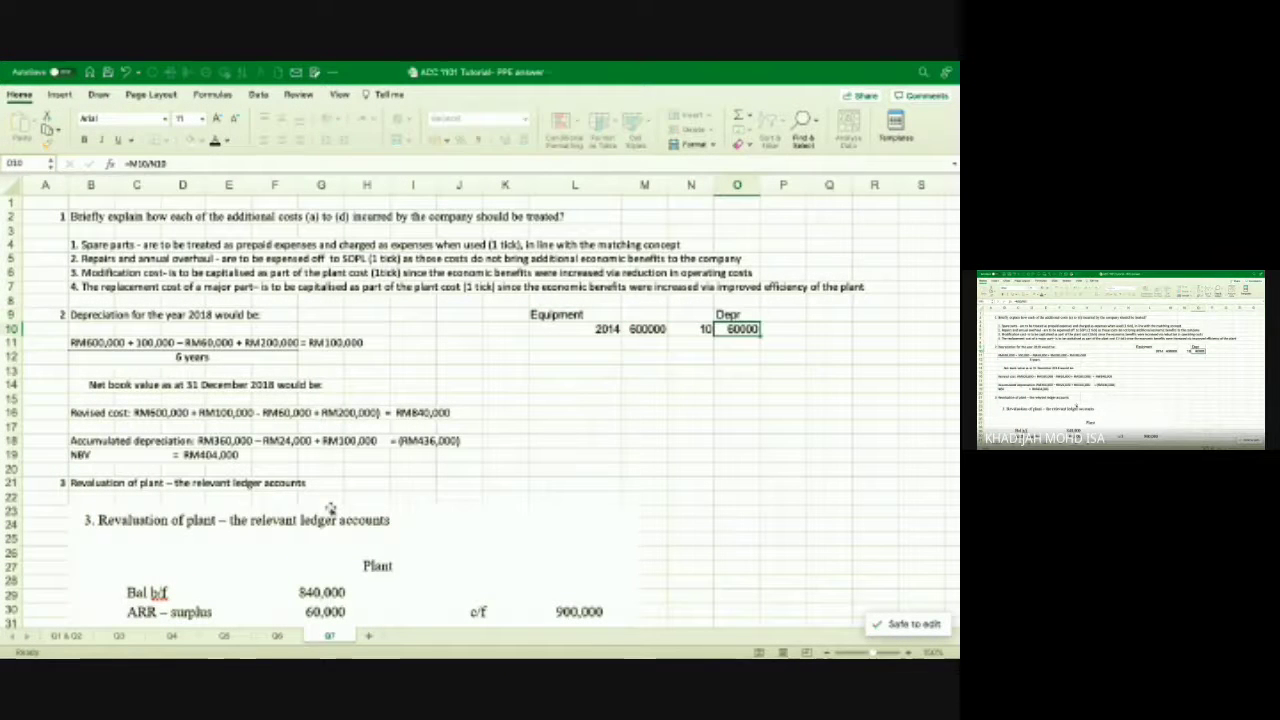
# List the years 2015, 2016 and 2017 in L11:L13 below 2014.
pyautogui.press('Left')
pyautogui.press('Left')
pyautogui.press('Left')
pyautogui.press('Down')
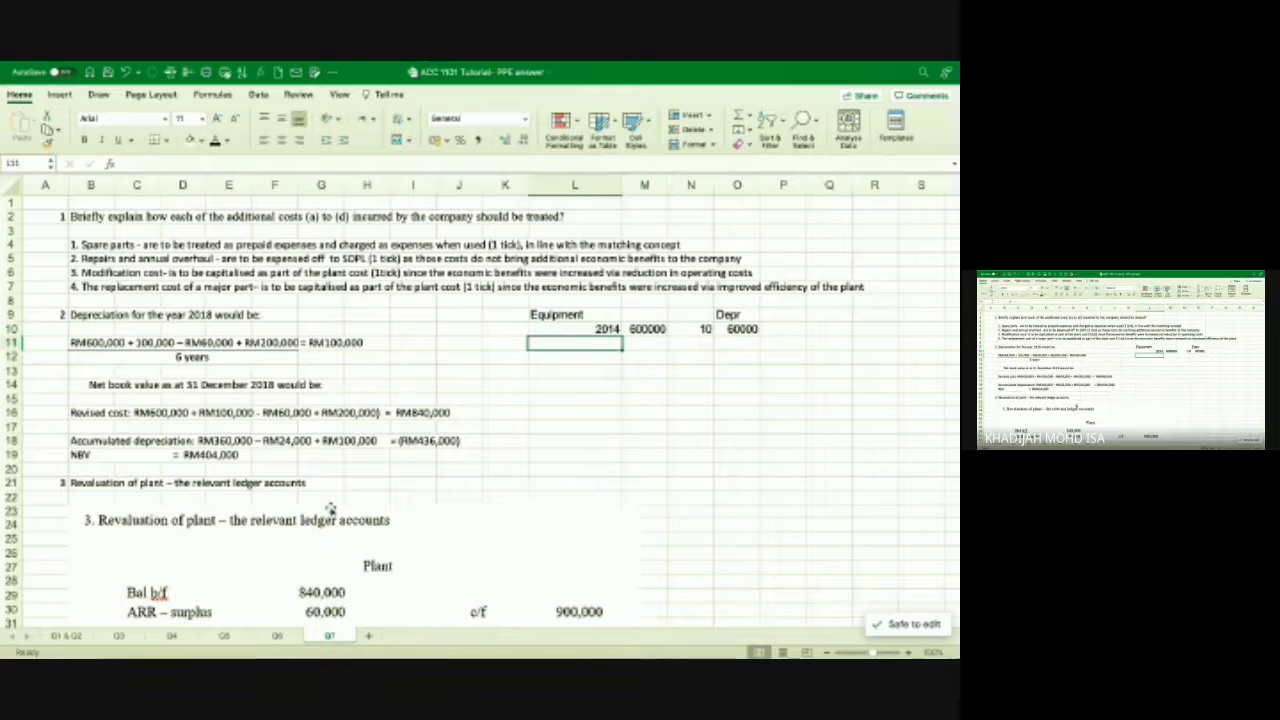
pyautogui.write('2015')
pyautogui.press('Return')
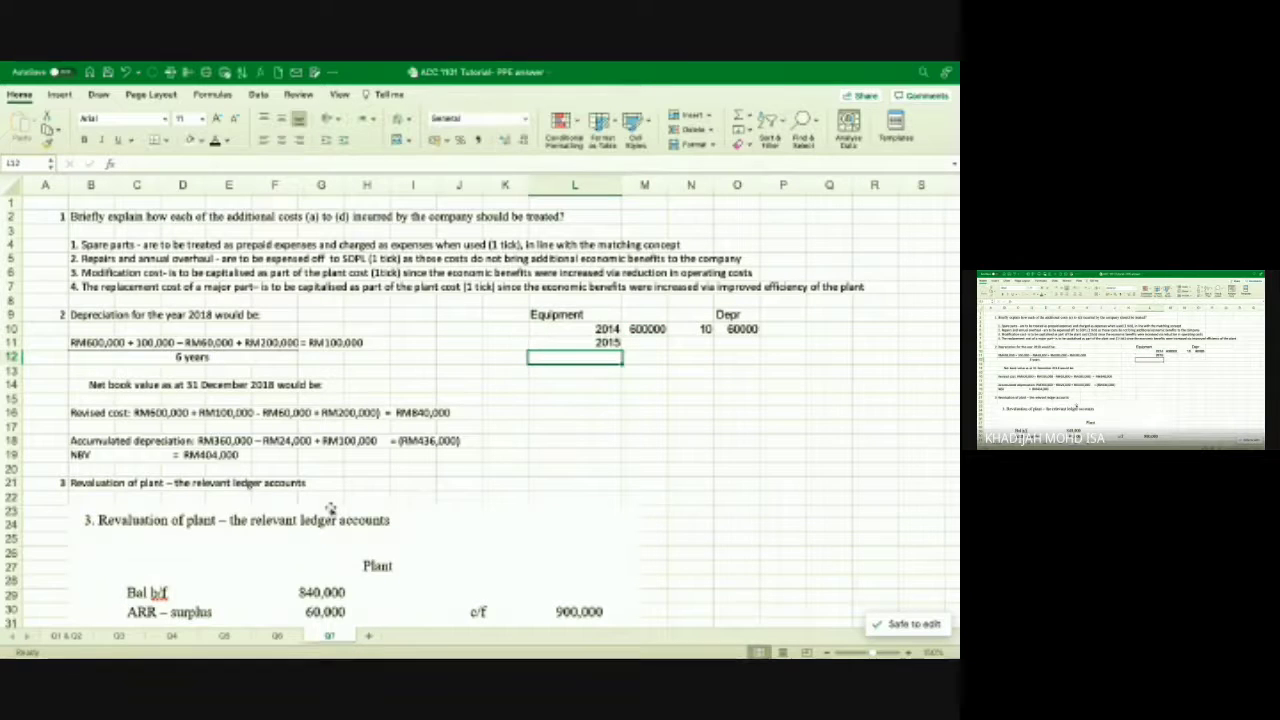
pyautogui.write('2016')
pyautogui.press('Return')
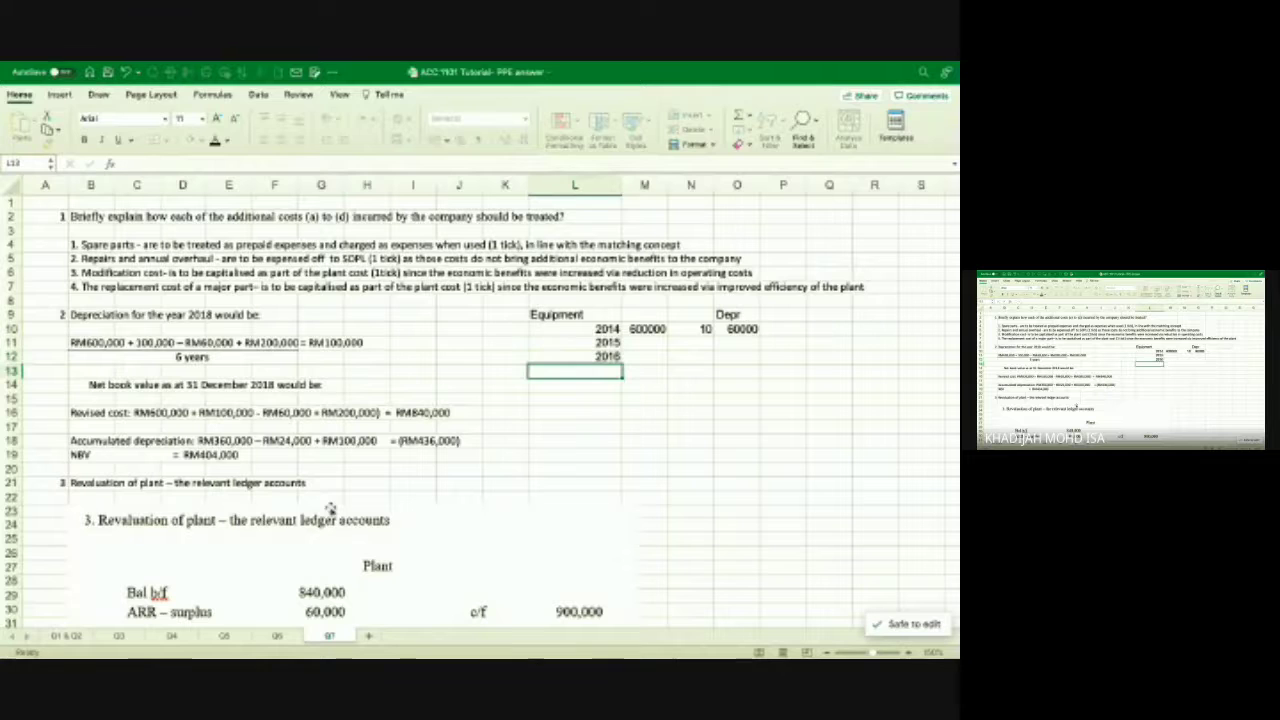
pyautogui.write('2')
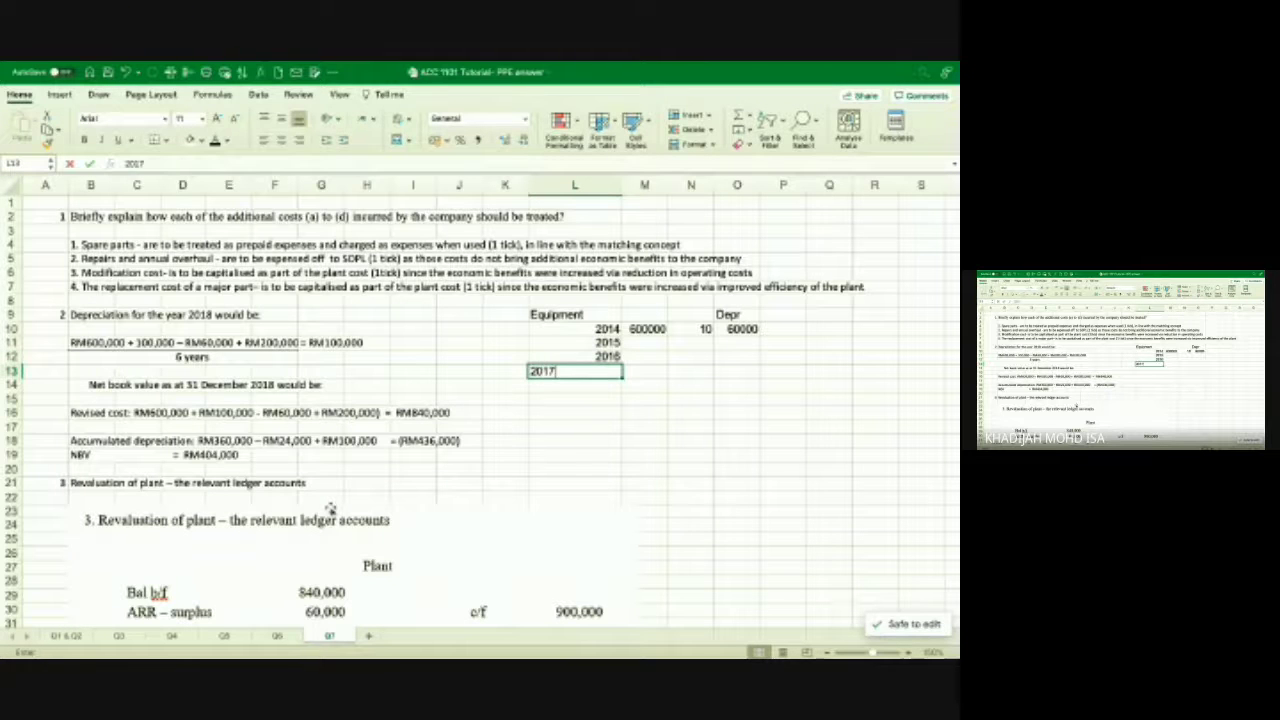
pyautogui.write('017')
pyautogui.press('Return')
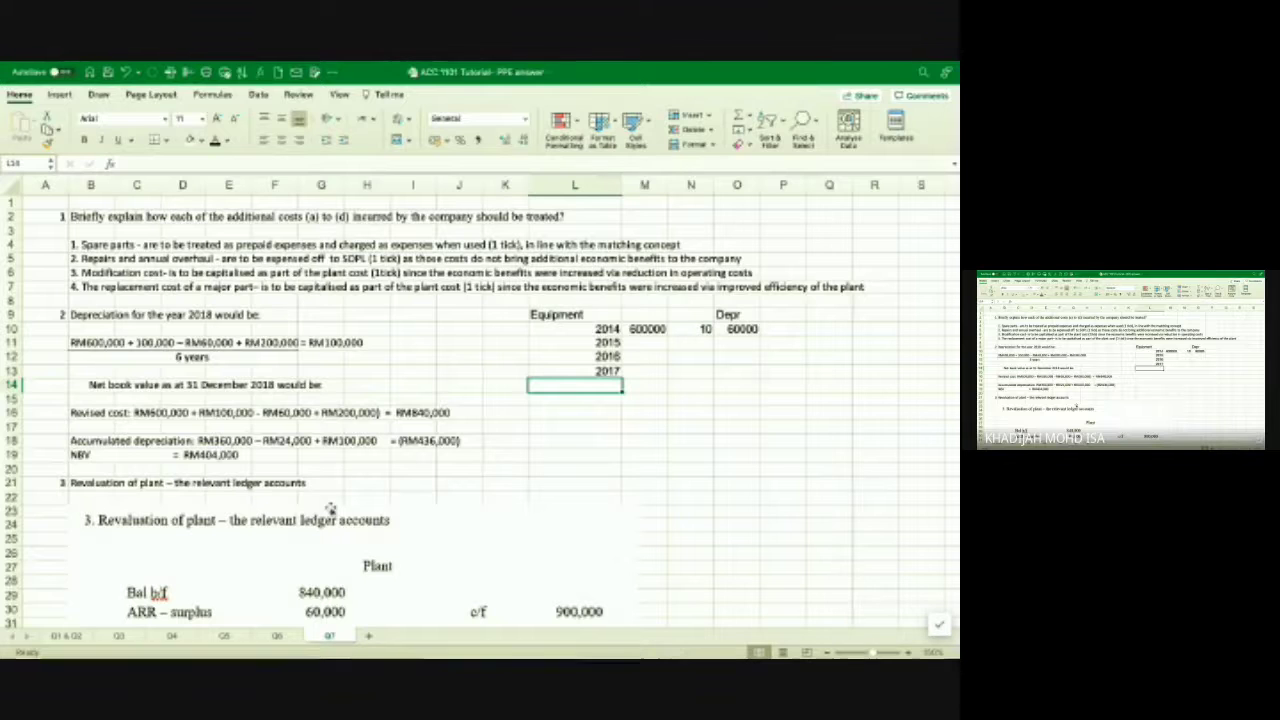
# Recheck the plant's depreciation terms and the 1 January 2018 costs in the Word question, and return to the Excel workbook.
pyautogui.press('super+Tab')
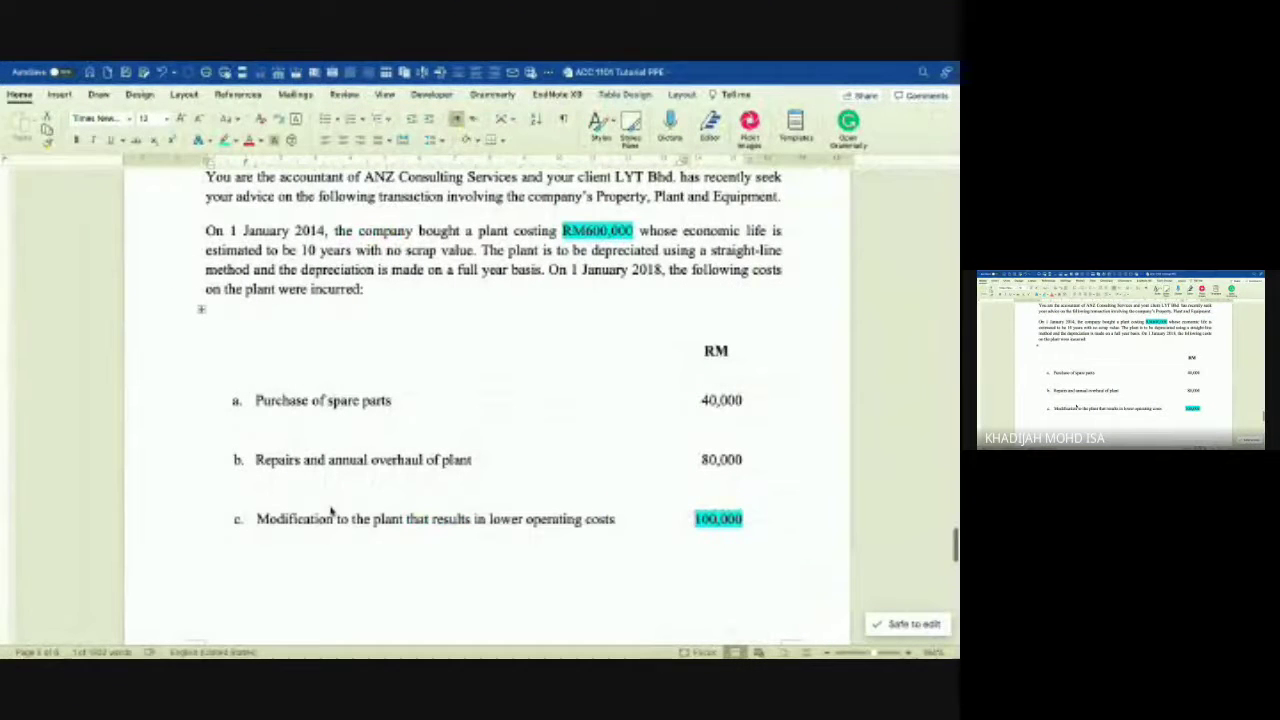
pyautogui.scroll(-2, 333, 506)
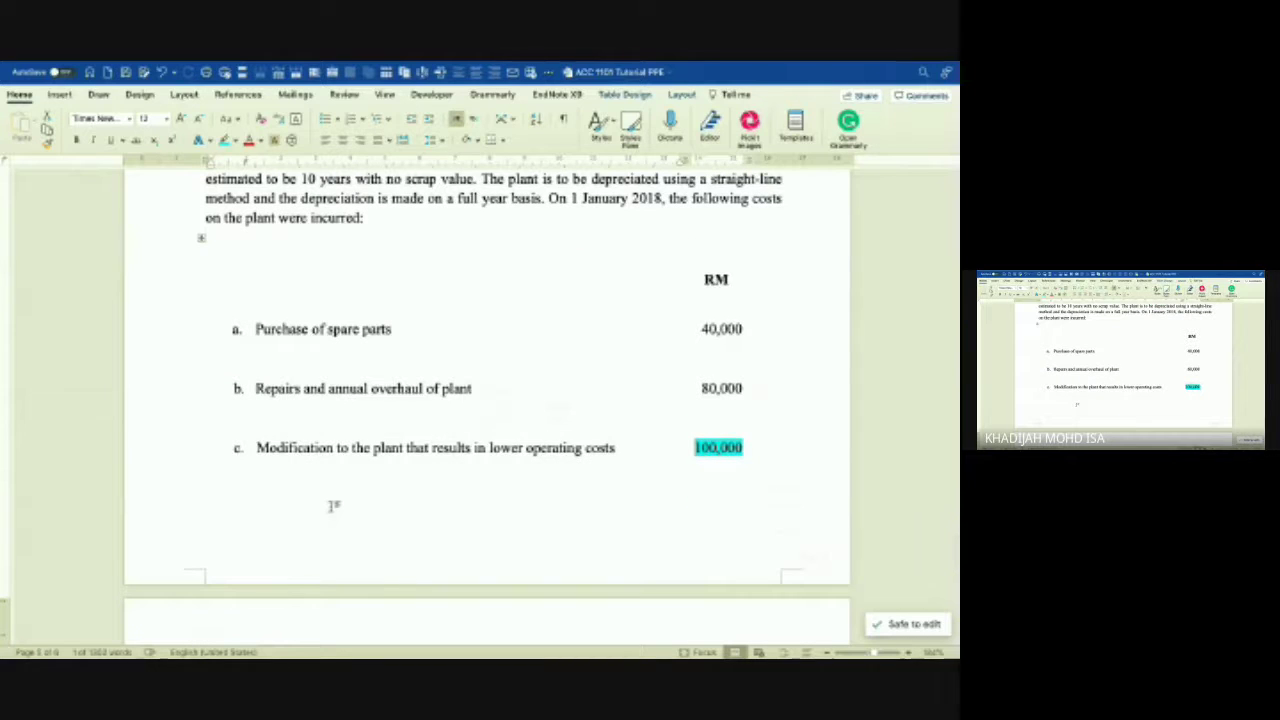
pyautogui.scroll(1, 333, 506)
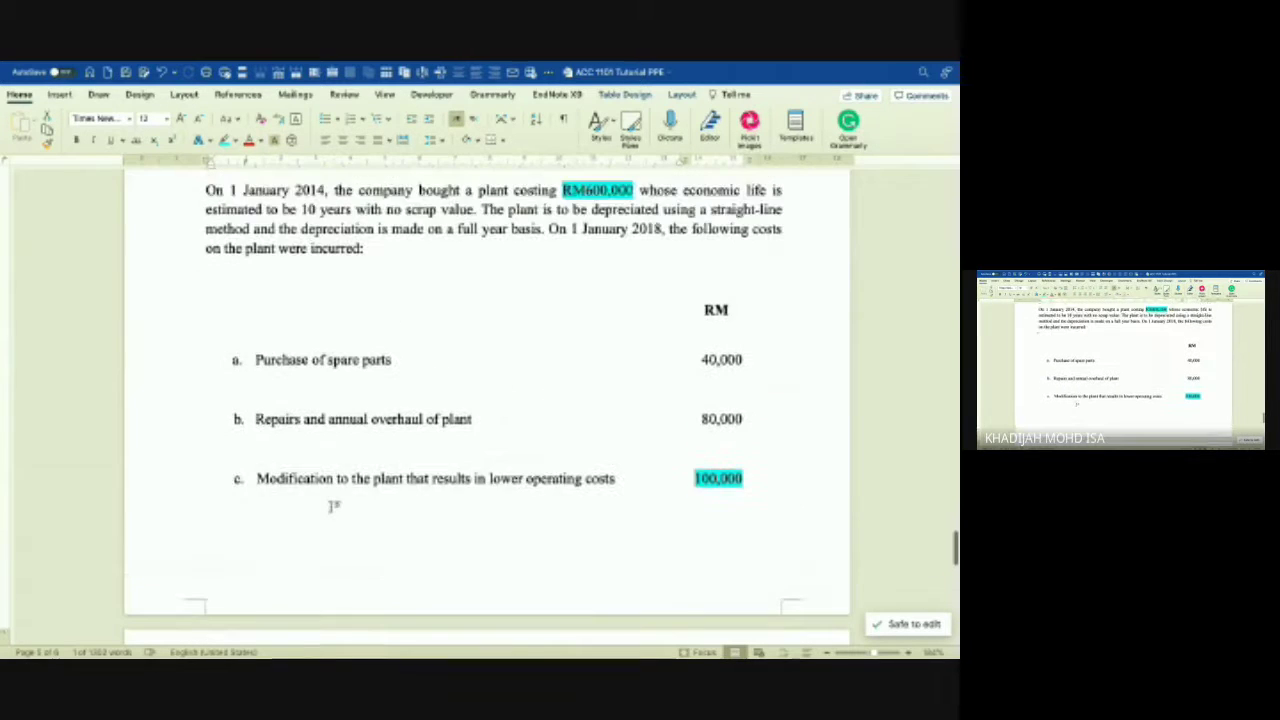
pyautogui.hotkey('ctrl', 'Right')
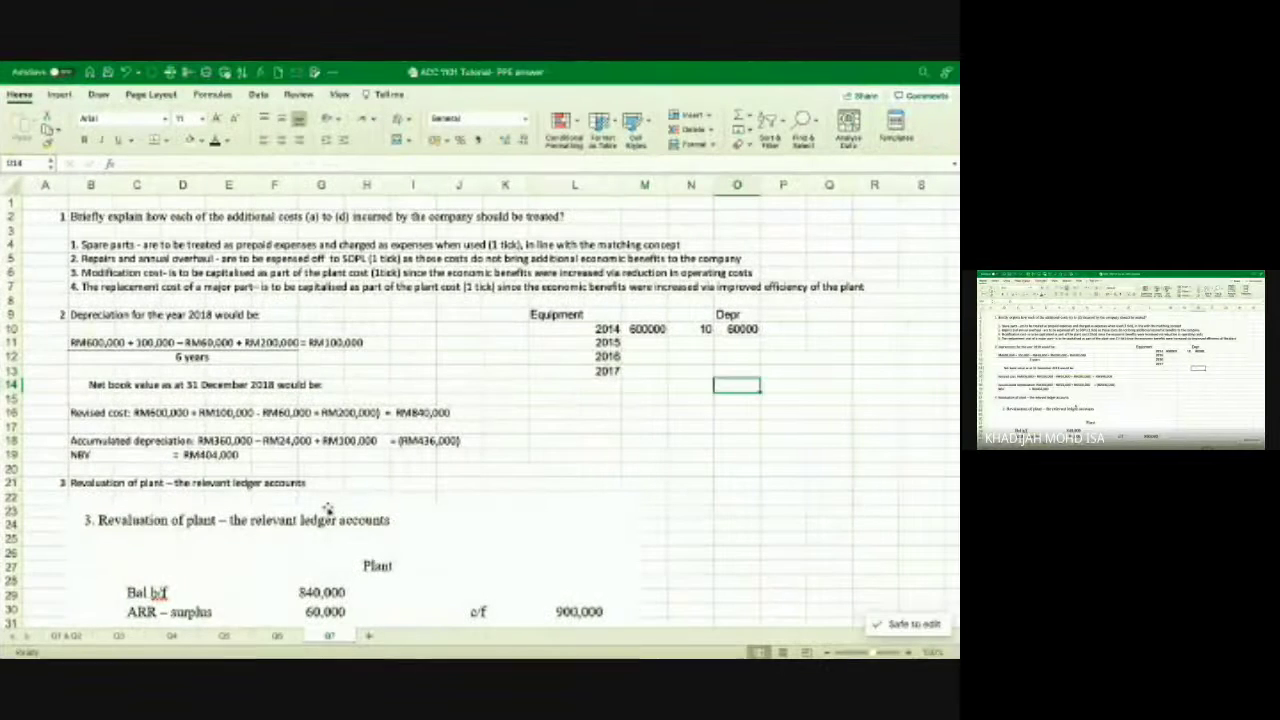
# Copy the depreciation formula in O10 and paste it into O11:O13 for 2015 to 2017.
pyautogui.press('Up')
pyautogui.press('Up')
pyautogui.press('Up')
pyautogui.press('Up')
pyautogui.hotkey('ctrl', 'c')
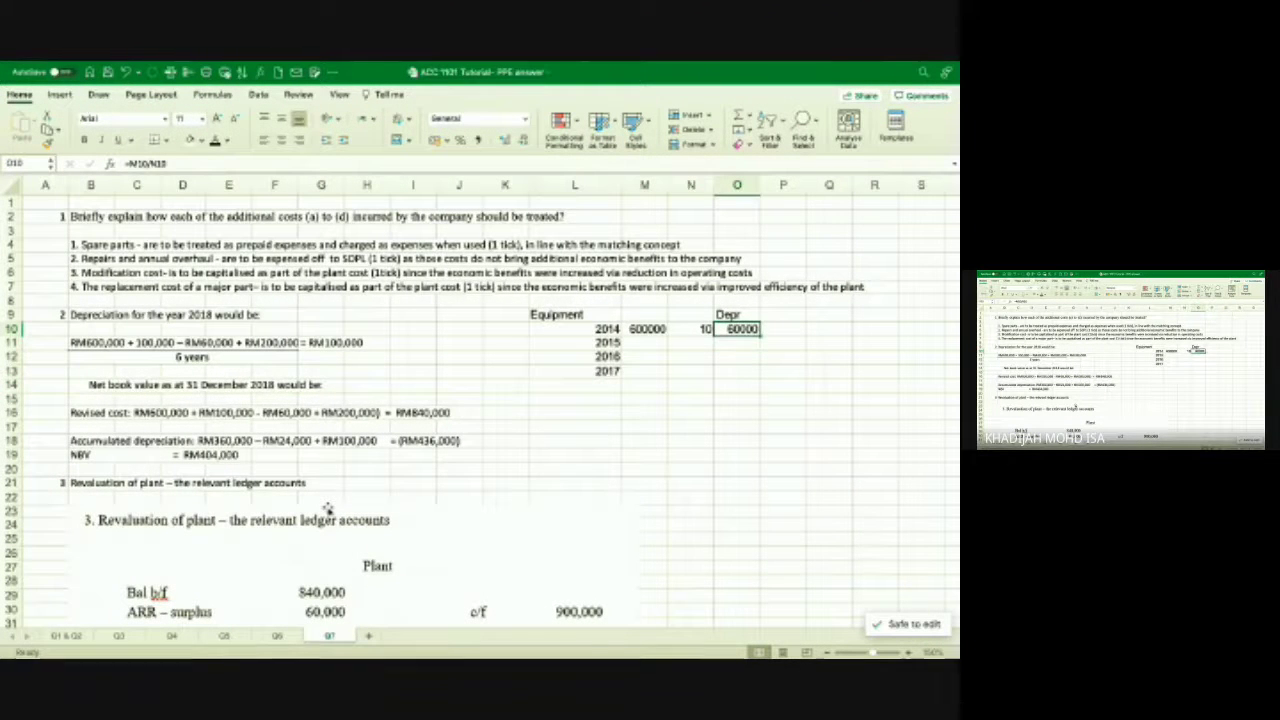
pyautogui.press('Down')
pyautogui.hotkey('shift', 'Down')
pyautogui.hotkey('shift', 'Down')
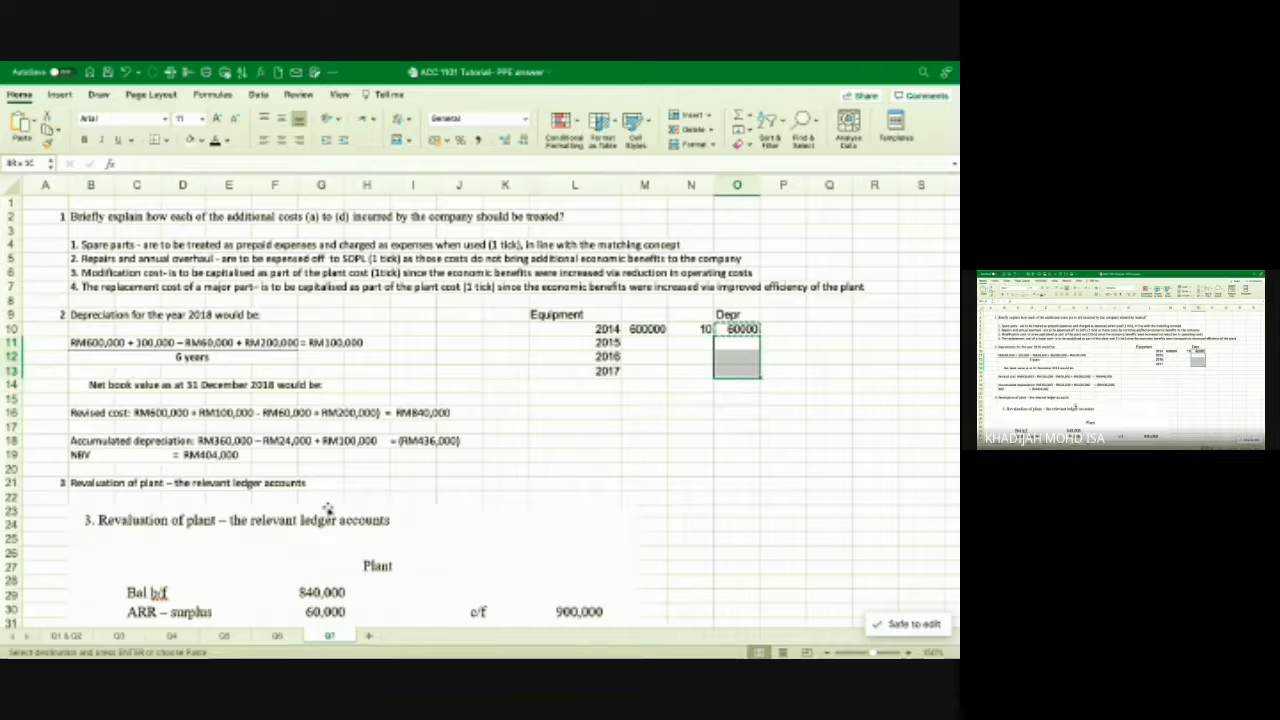
pyautogui.hotkey('ctrl', 'v')
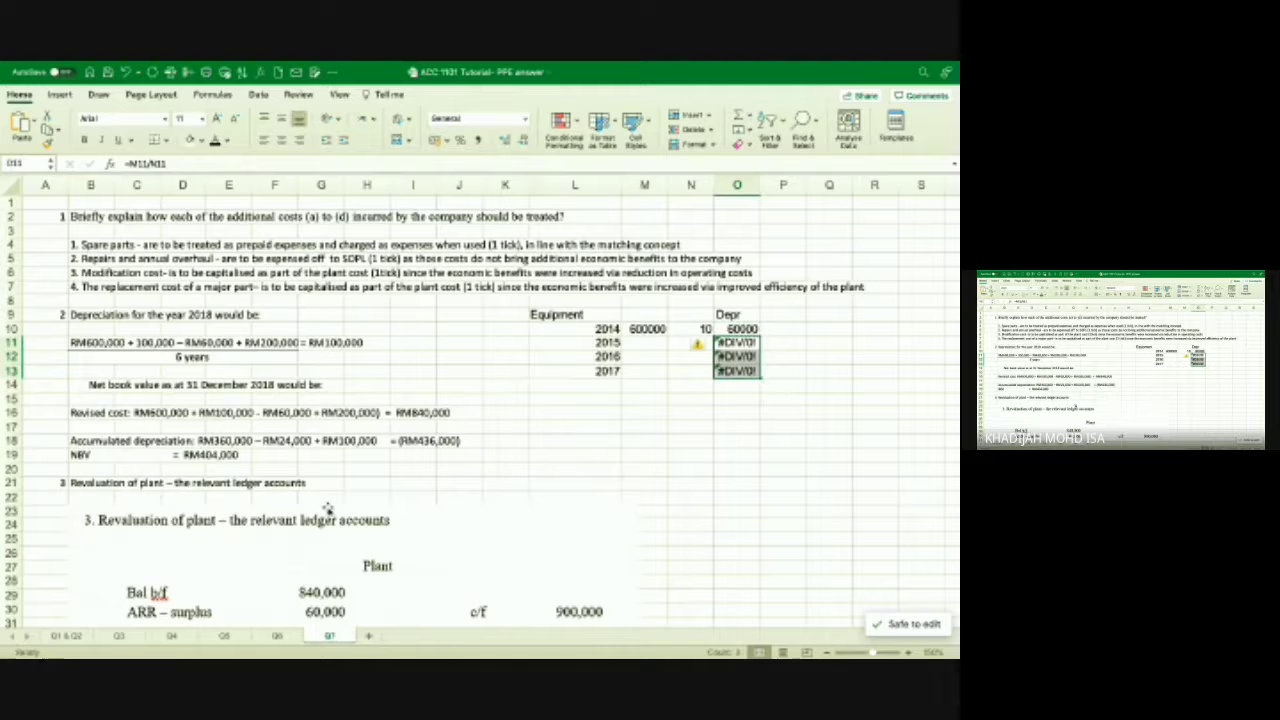
# Replace the pasted formulas in O11:O13 with the copied O10 depreciation as values only.
pyautogui.hotkey('shift', 'Up')
pyautogui.hotkey('shift', 'Up')
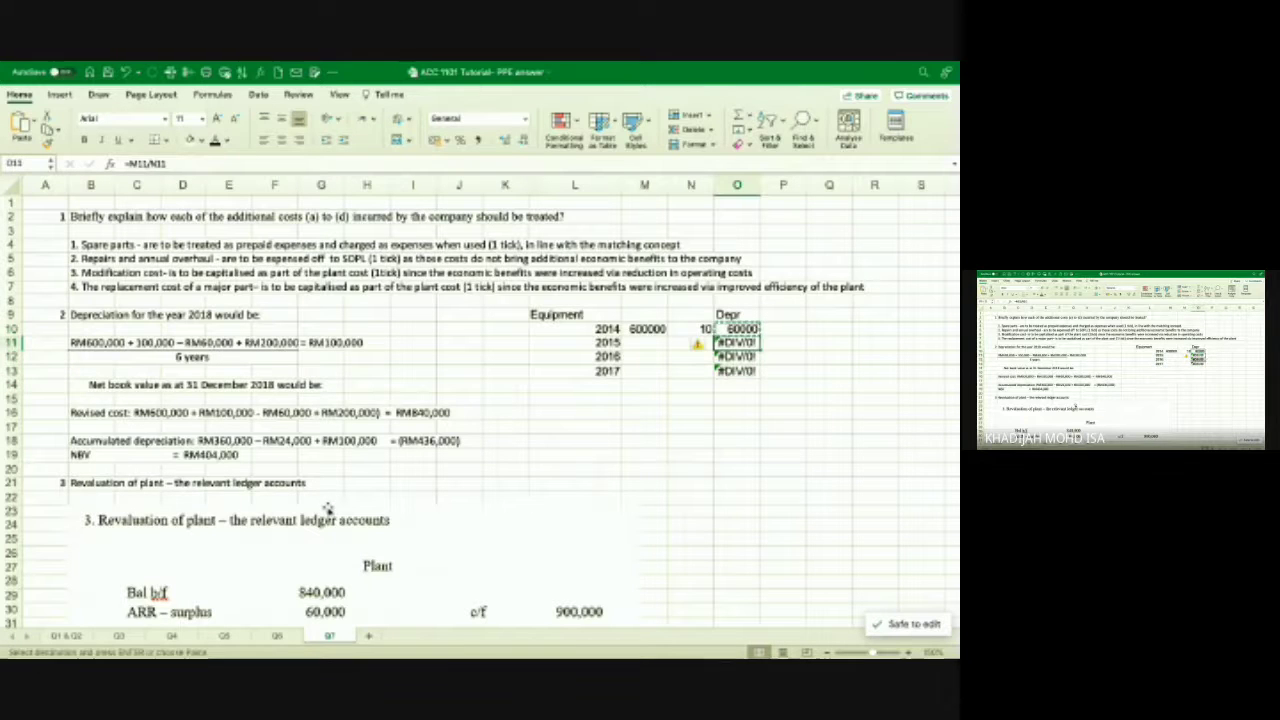
pyautogui.hotkey('shift', 'Down')
pyautogui.hotkey('shift', 'Down')
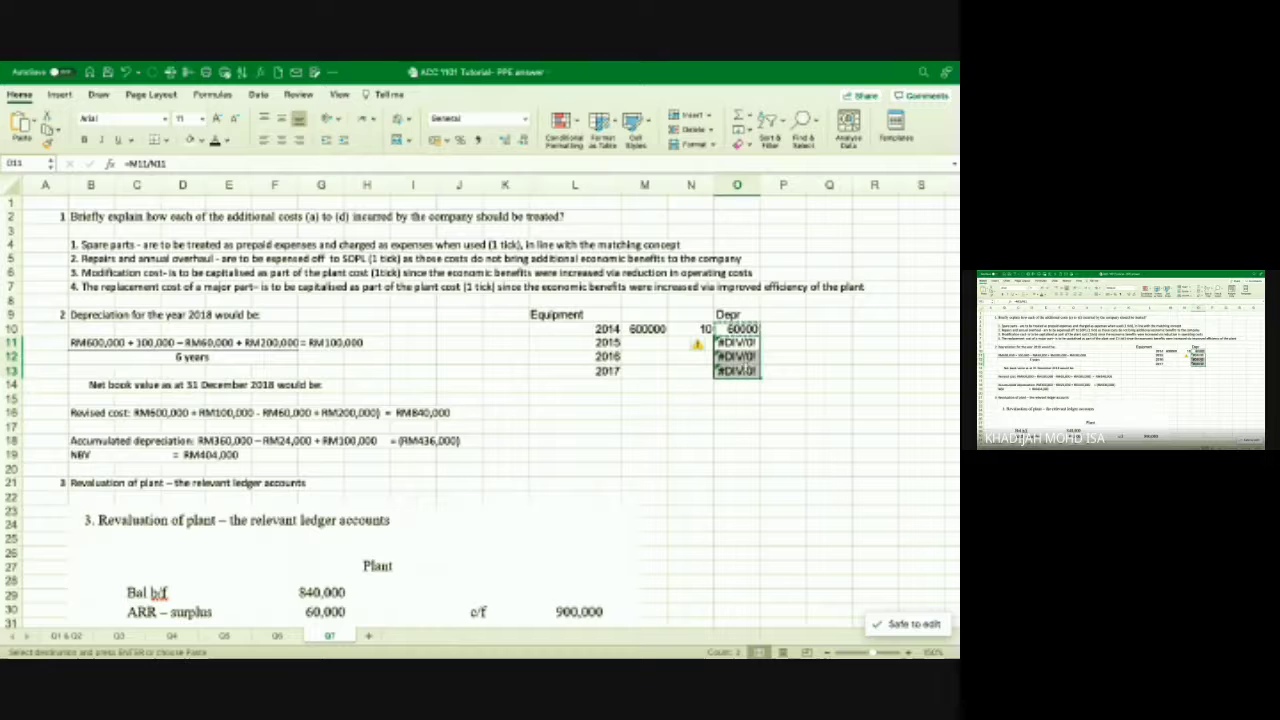
pyautogui.rightClick(740, 316)
pyautogui.moveTo(800, 362)
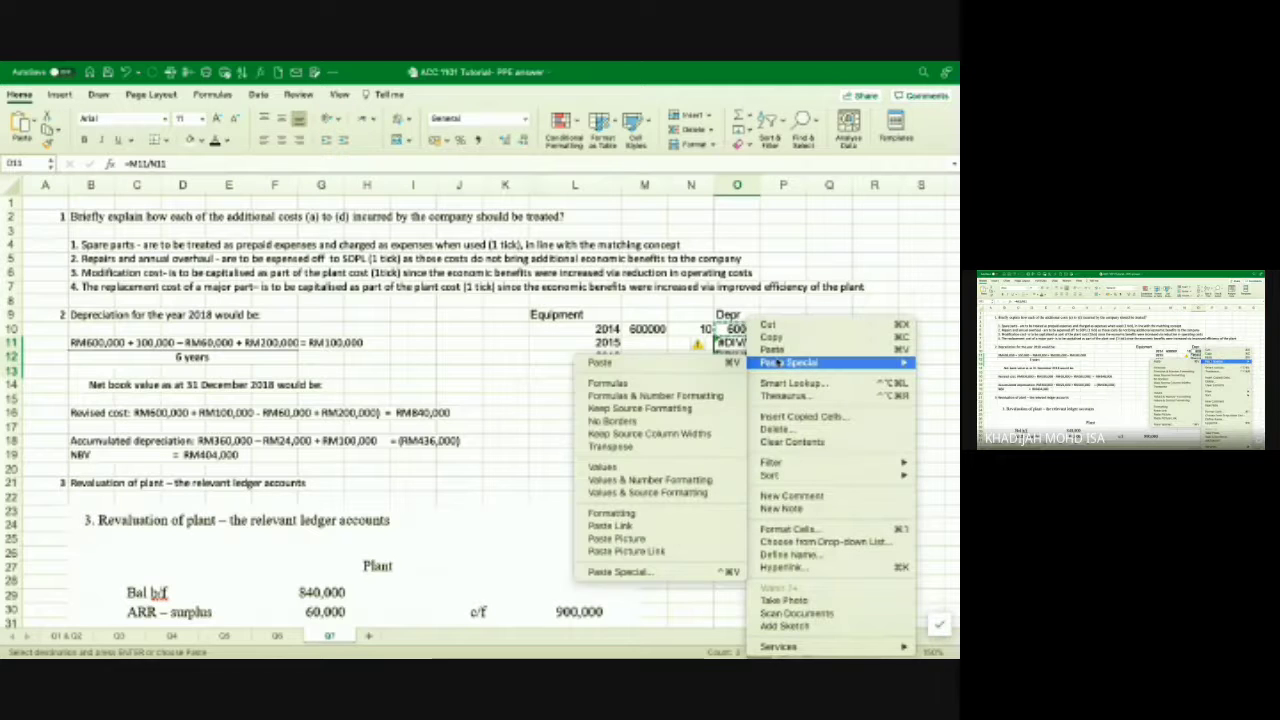
pyautogui.click(604, 467)
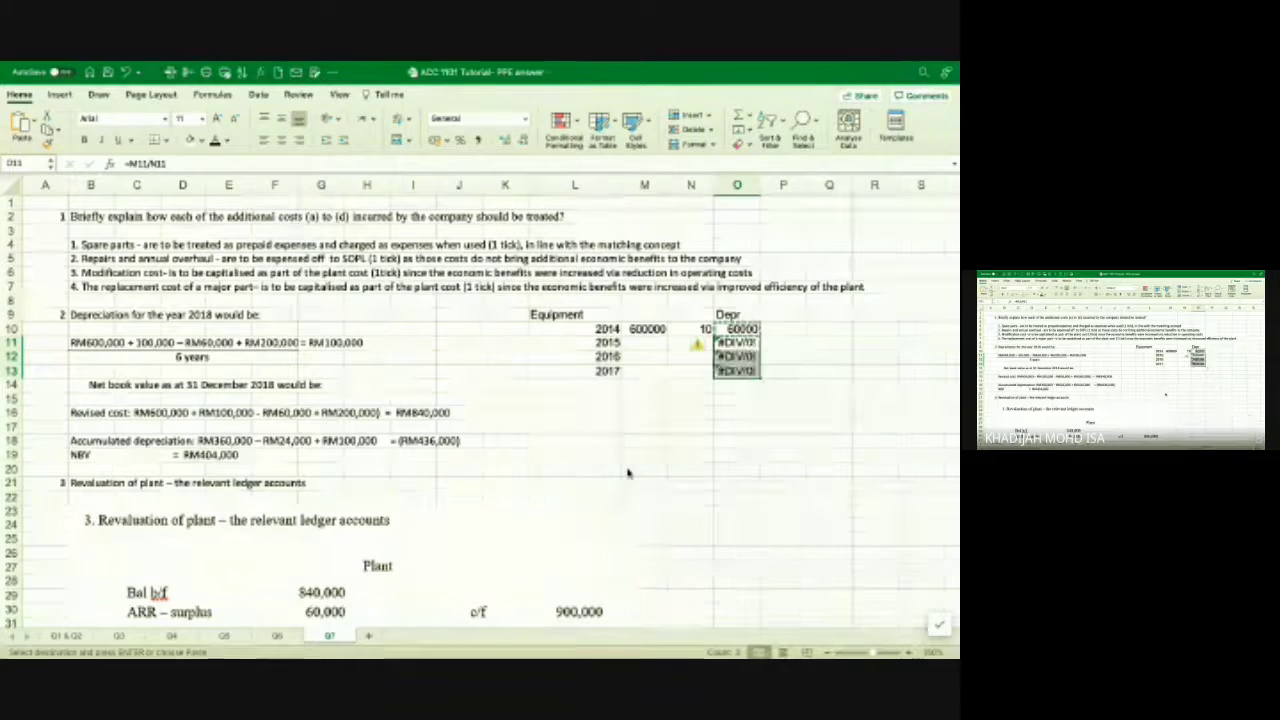
pyautogui.press('Escape')
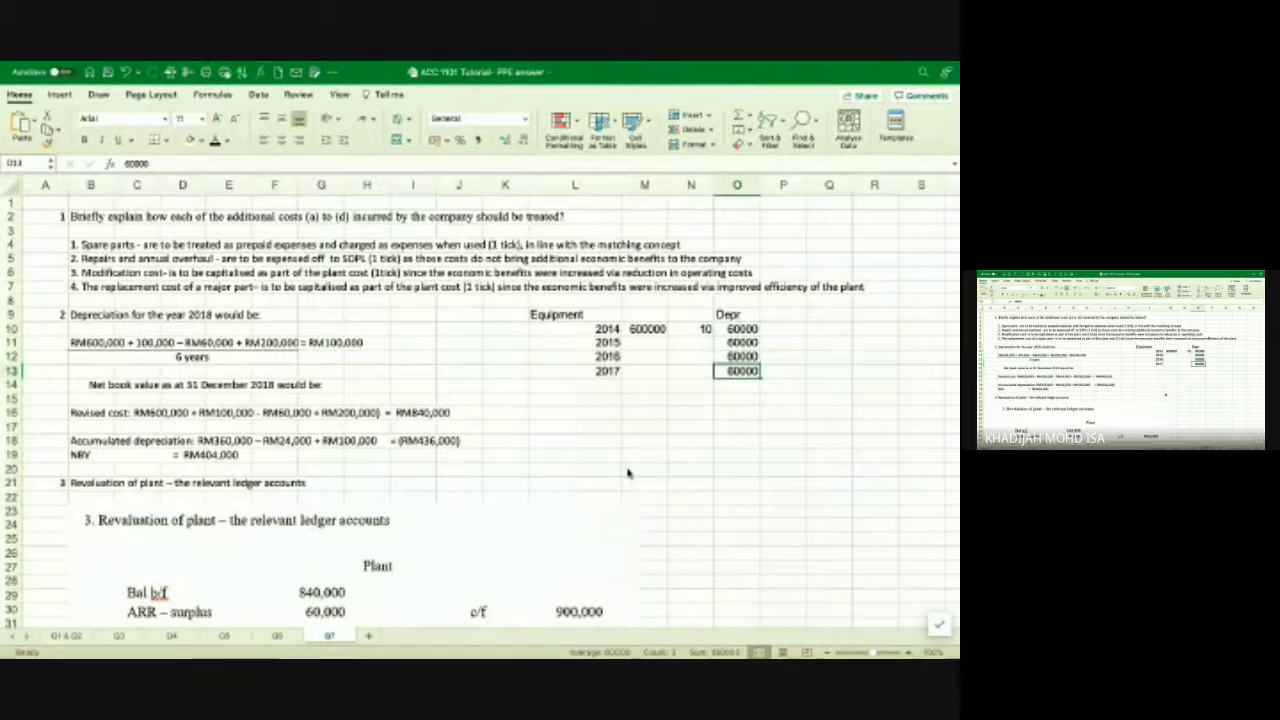
# Add the heading NBV in P9 beside the Depr heading.
pyautogui.press('Right')
pyautogui.press('Up')
pyautogui.press('Up')
pyautogui.press('Up')
pyautogui.press('Up')
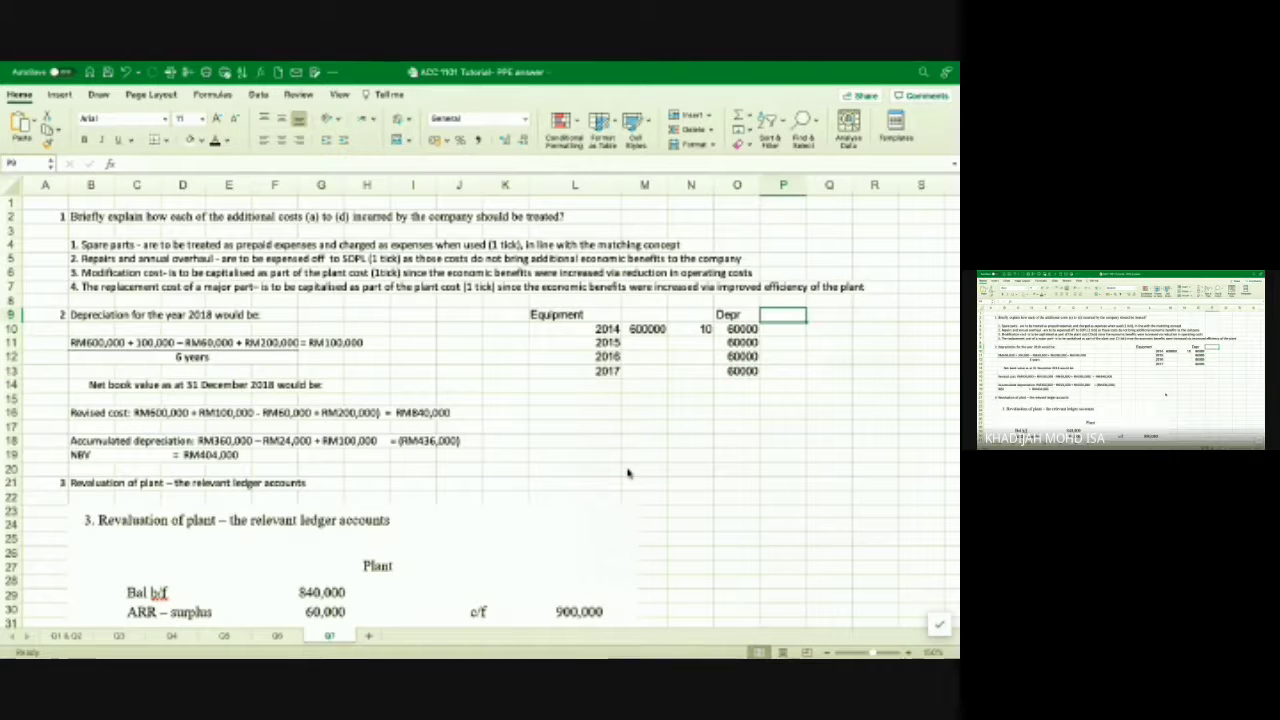
pyautogui.write('NBV')
pyautogui.press('Return')
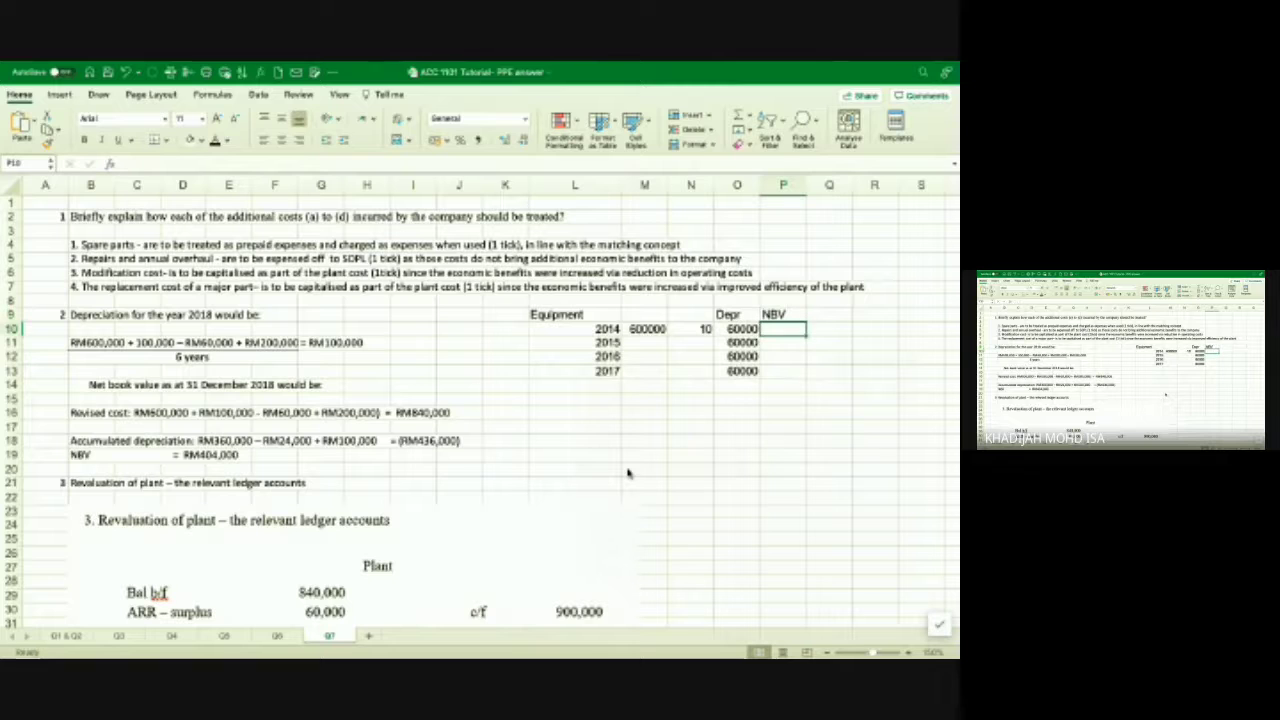
# Calculate the 2014 net book value in P10 as the cost less depreciation, =M10-O10.
pyautogui.write('=O10')
pyautogui.press('F2')
pyautogui.press('Home')
pyautogui.press('Right')
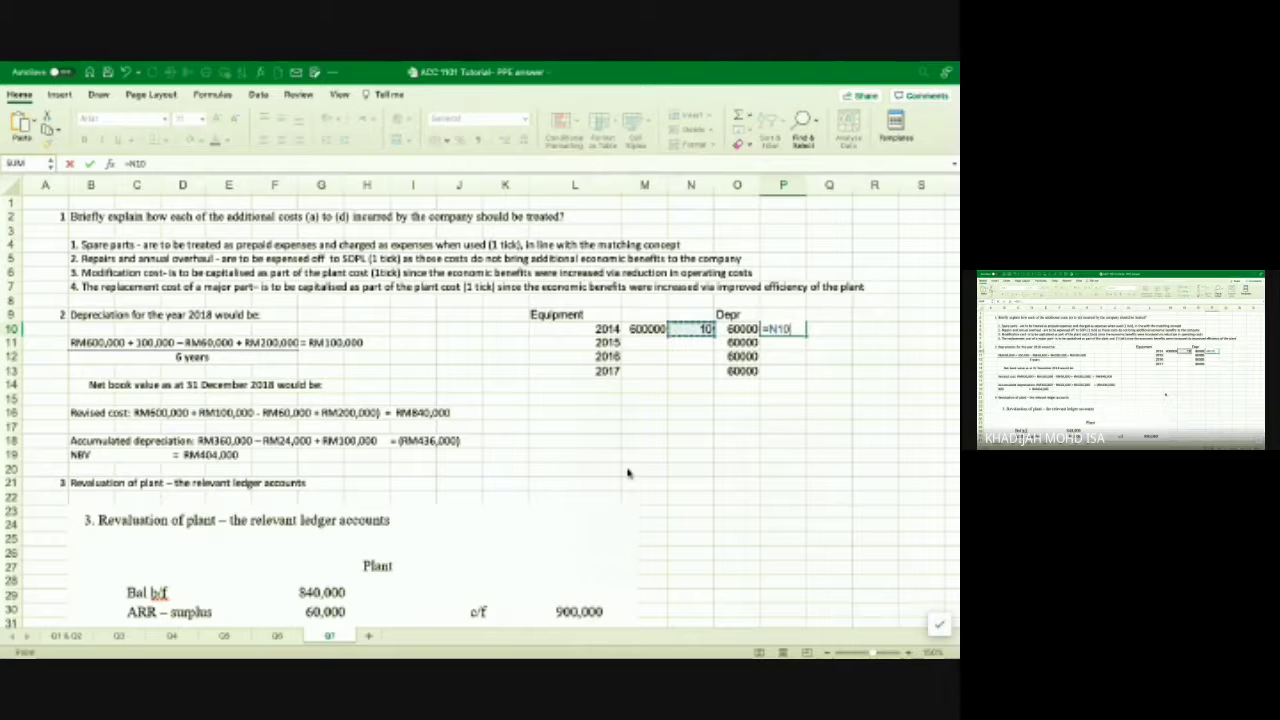
pyautogui.write('M10-')
pyautogui.press('Return')
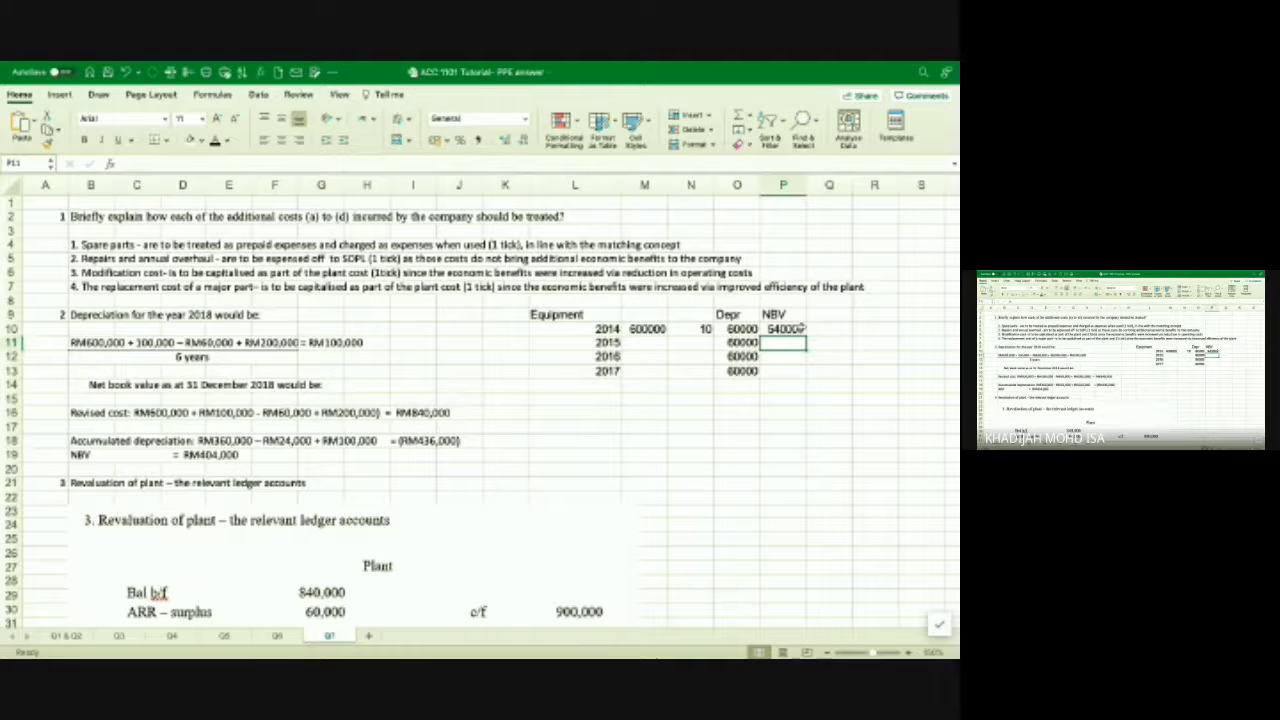
pyautogui.click(801, 328)
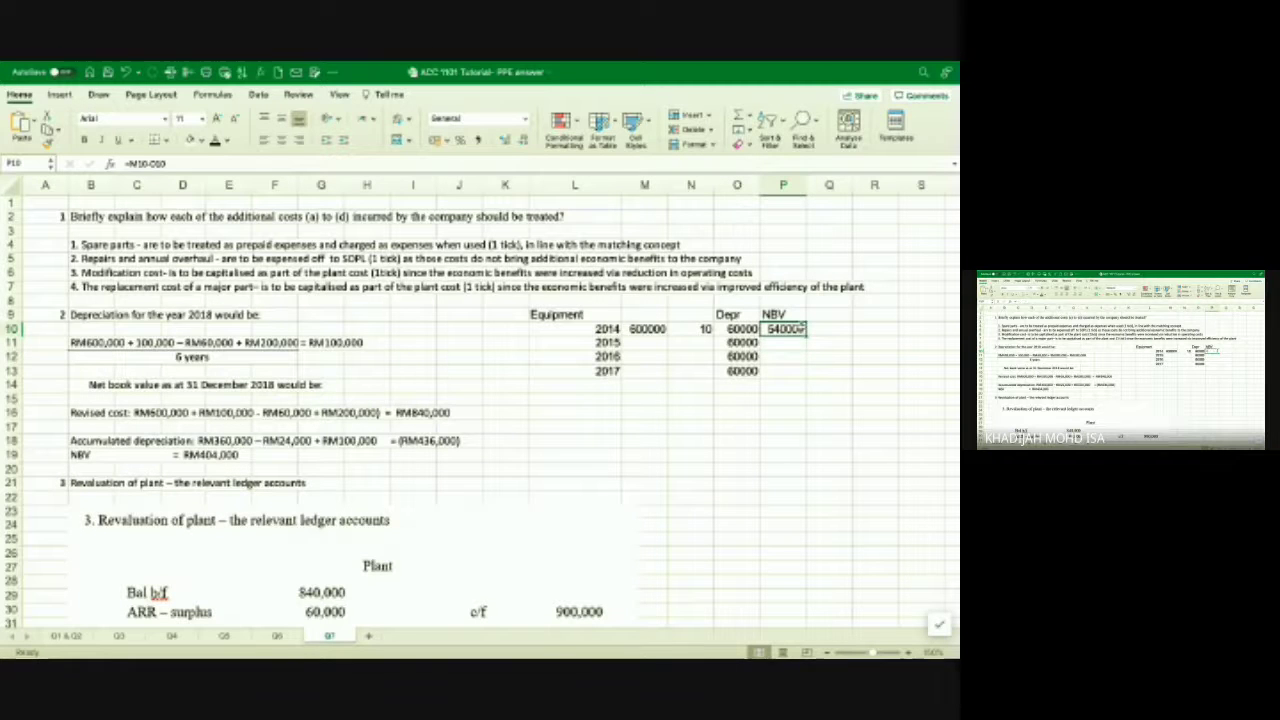
pyautogui.press('Return')
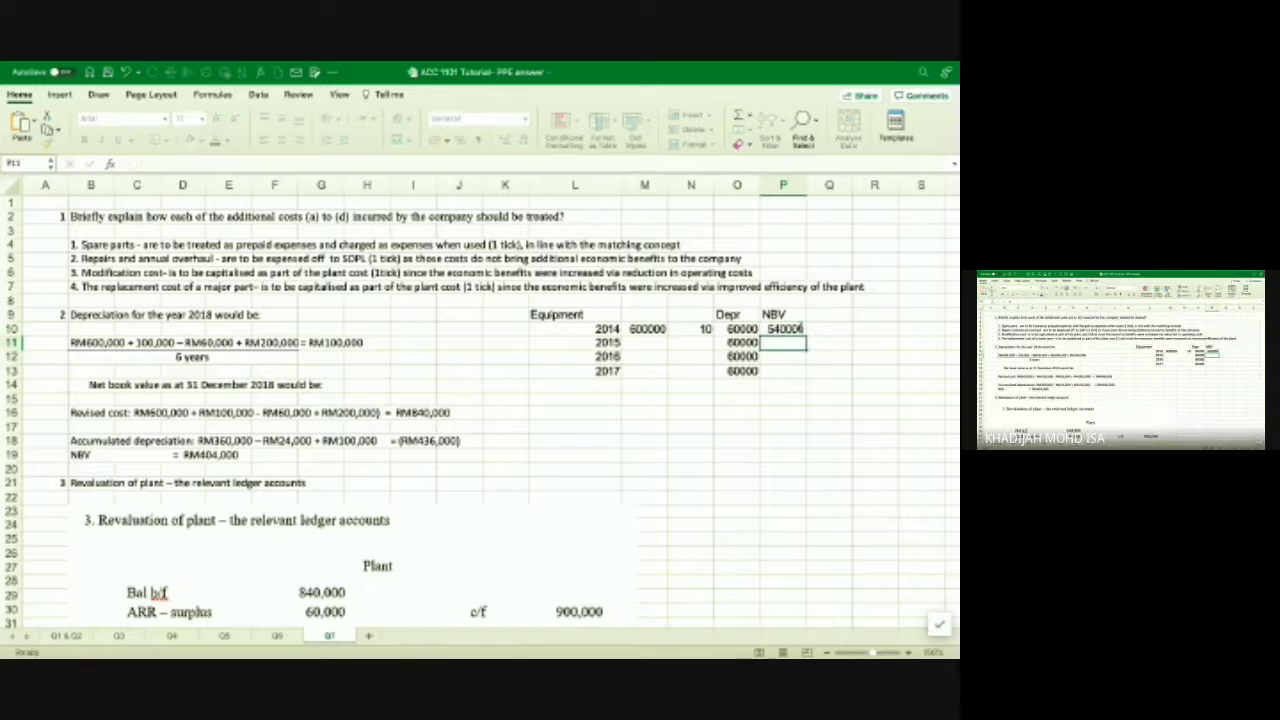
# Calculate the 2015 net book value in P11 as =P10-O11 and fill the formula down to P13.
pyautogui.write('=')
pyautogui.click(801, 328)
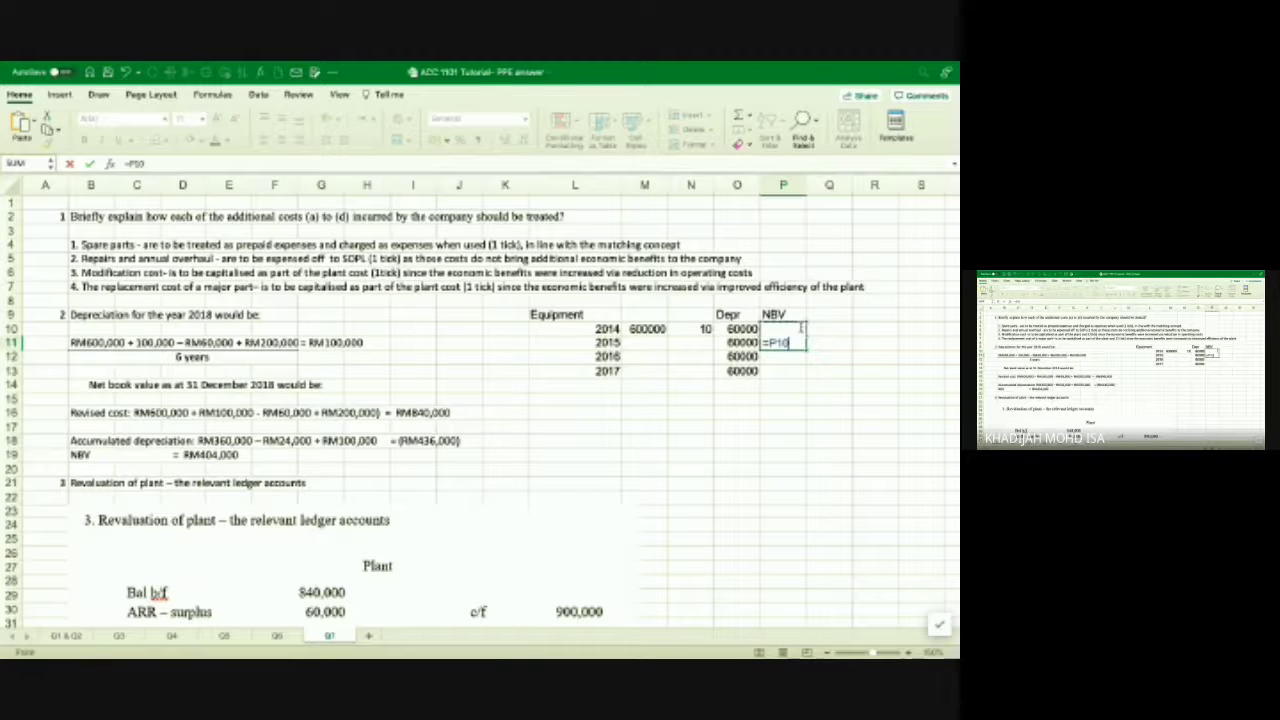
pyautogui.write('-')
pyautogui.click(742, 342)
pyautogui.press('Return')
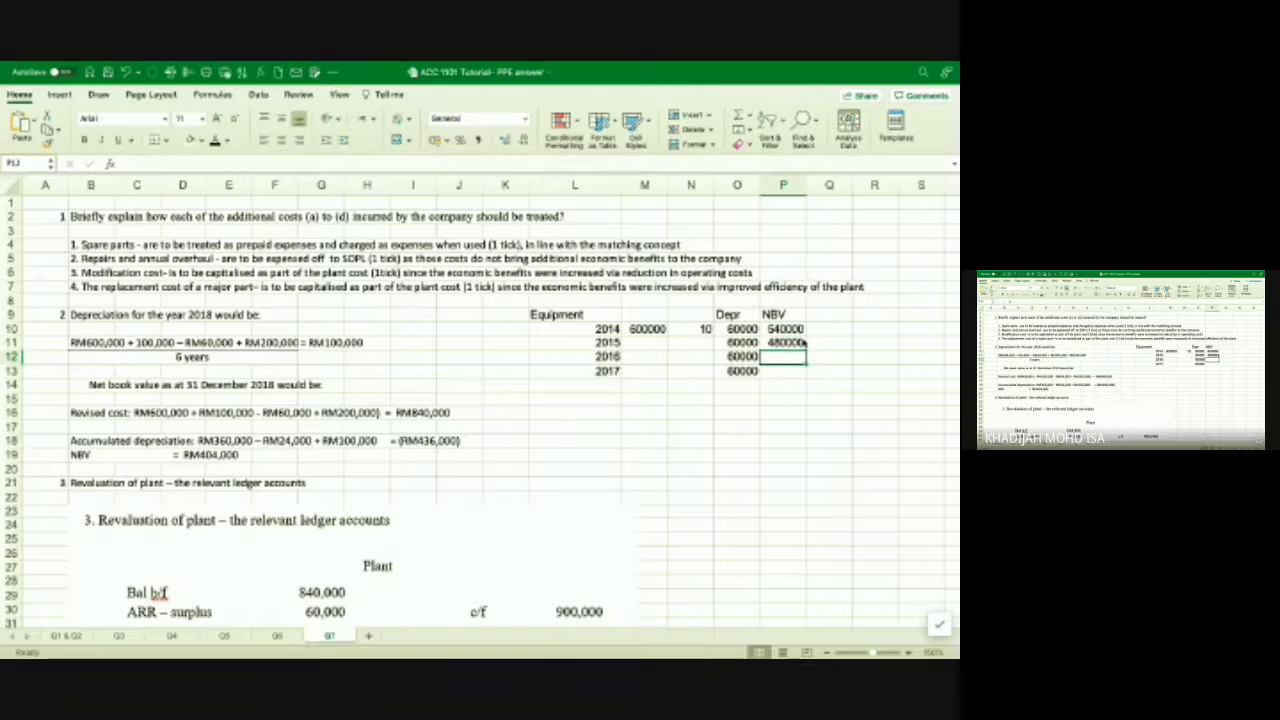
pyautogui.click(804, 343)
pyautogui.moveTo(805, 349); pyautogui.dragTo(806, 380)
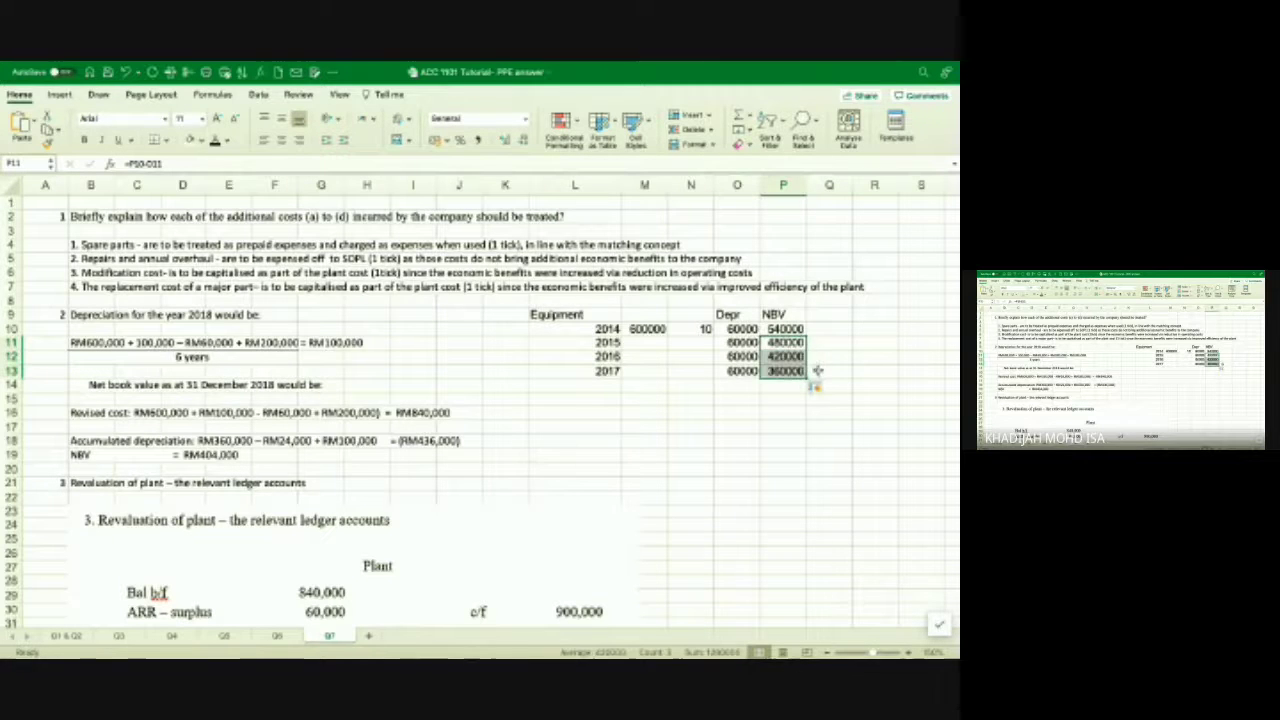
pyautogui.click(818, 371)
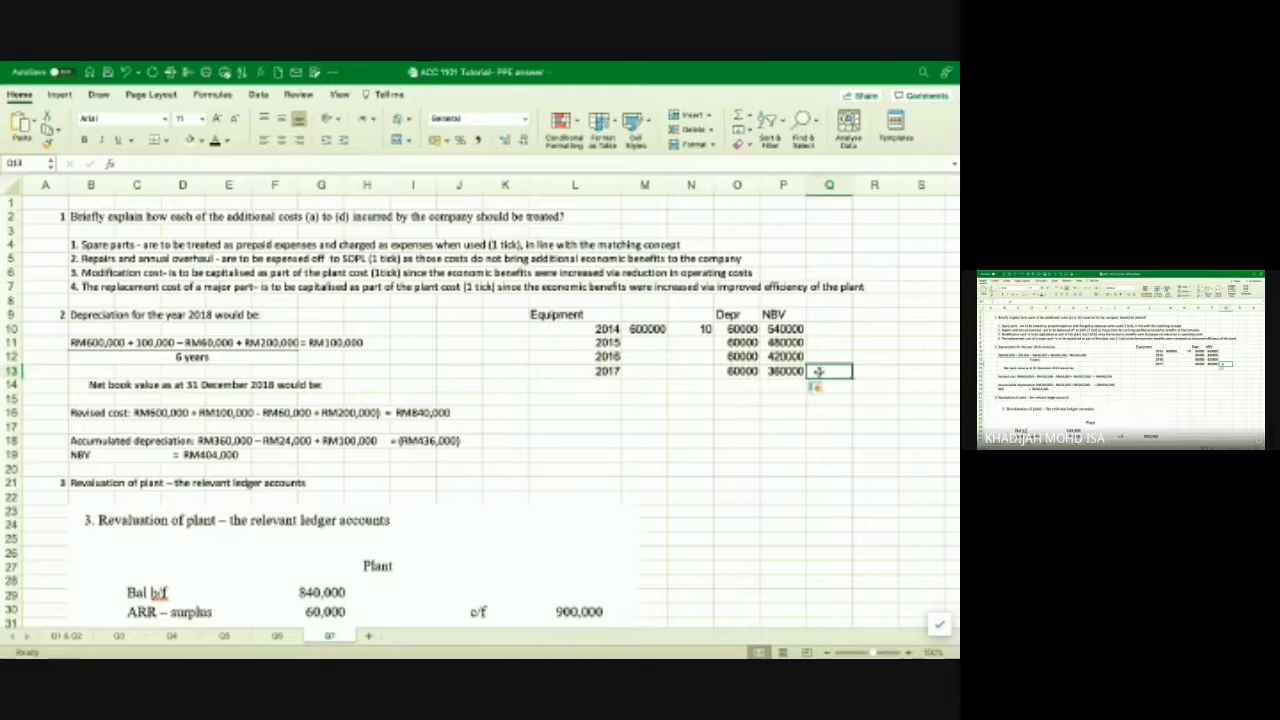
# Add a 2018 entry in L15 with the modification cost of 100000 in M15.
pyautogui.press('Down')
pyautogui.press('Left')
pyautogui.press('Left')
pyautogui.press('Left')
pyautogui.press('Left')
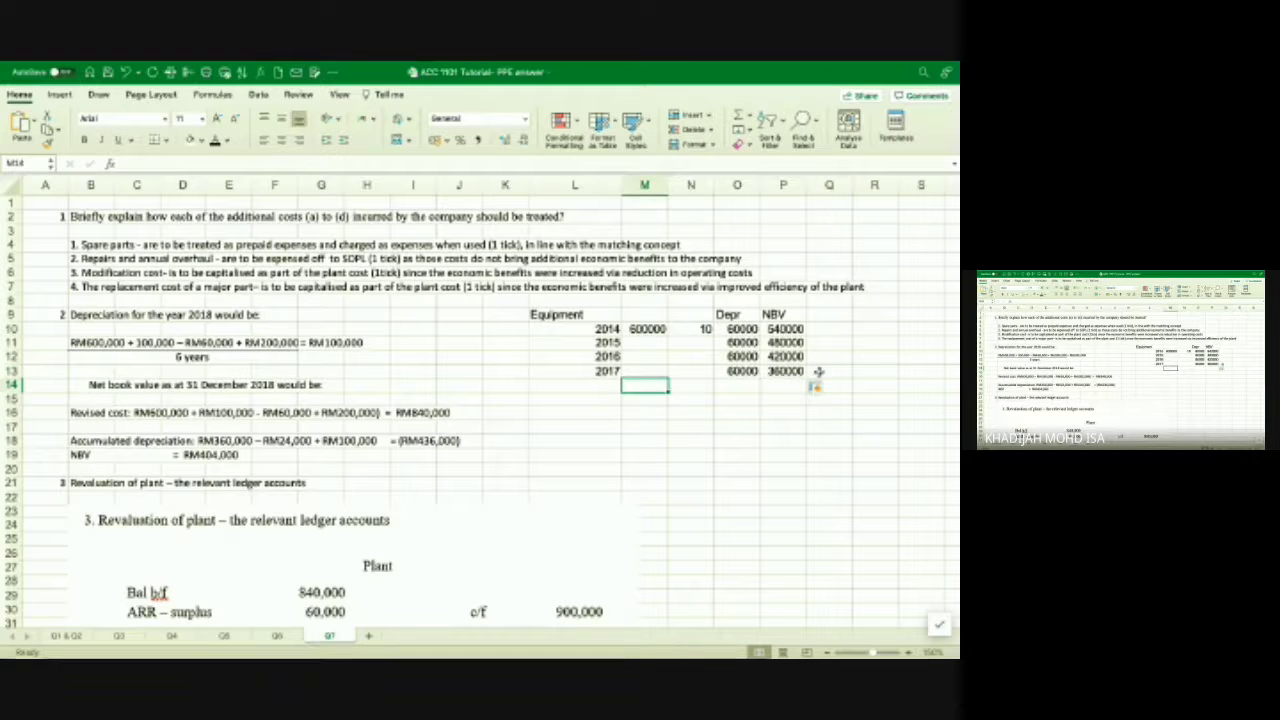
pyautogui.press('Down')
pyautogui.press('Left')
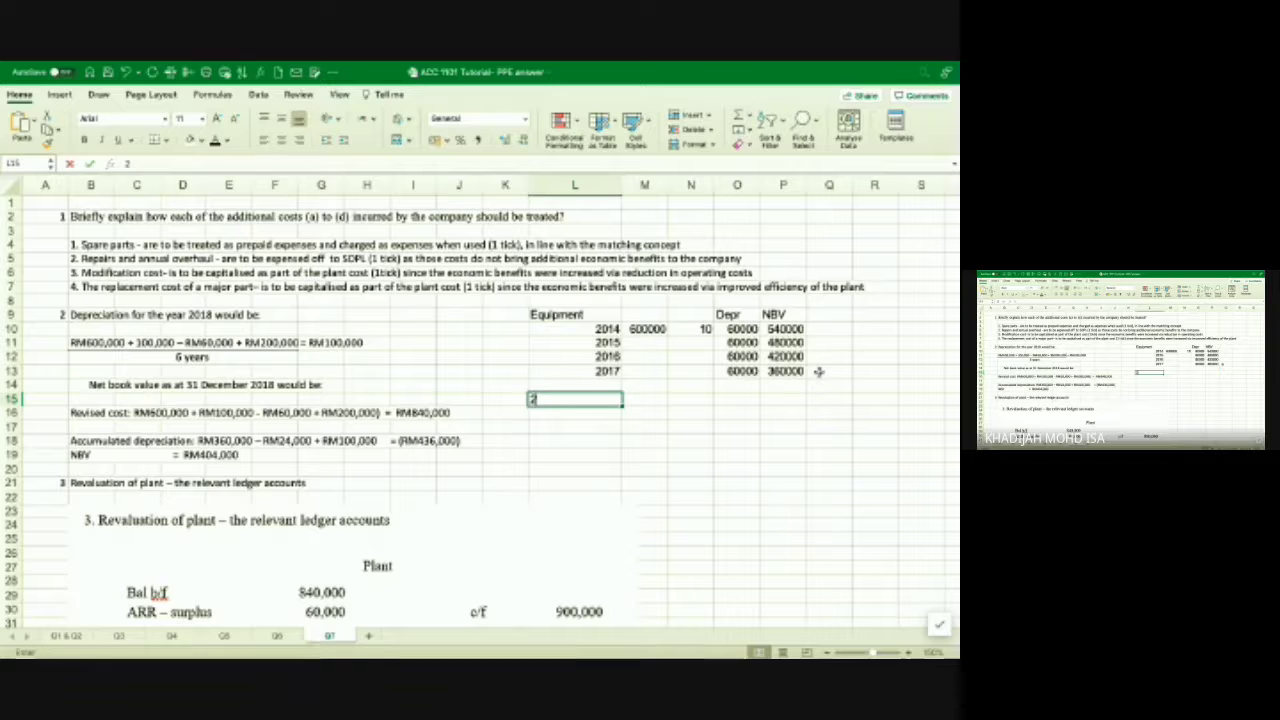
pyautogui.write('2018')
pyautogui.press('Tab')
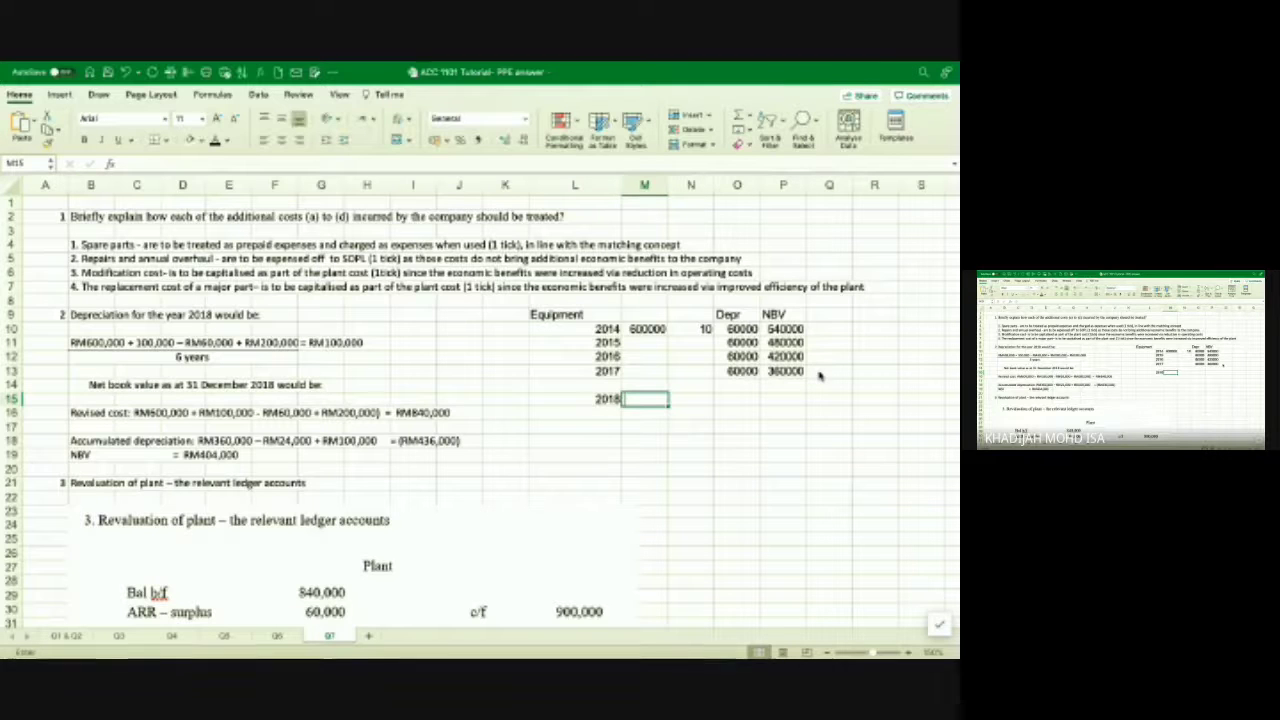
pyautogui.write('100000')
pyautogui.press('Return')
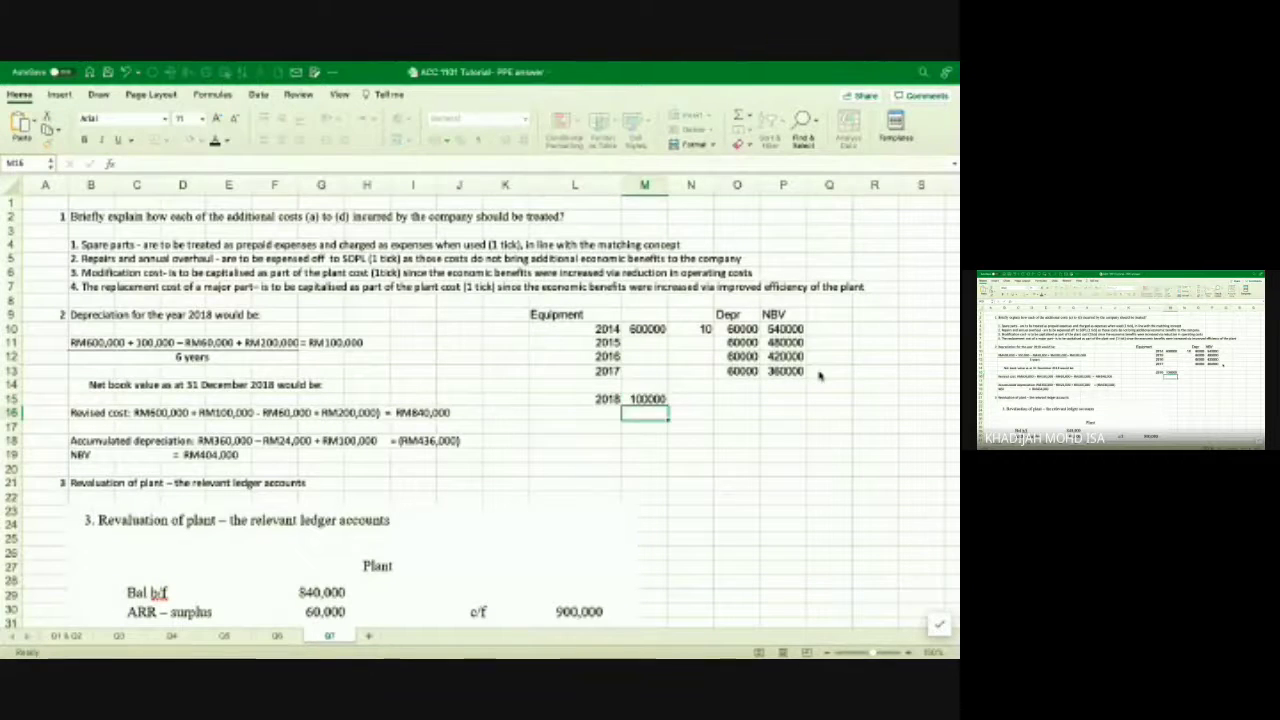
# Check the remaining capitalised plant cost in the Word question, then enter 200000 in M16 of the Excel workbook.
pyautogui.press('super+Tab')
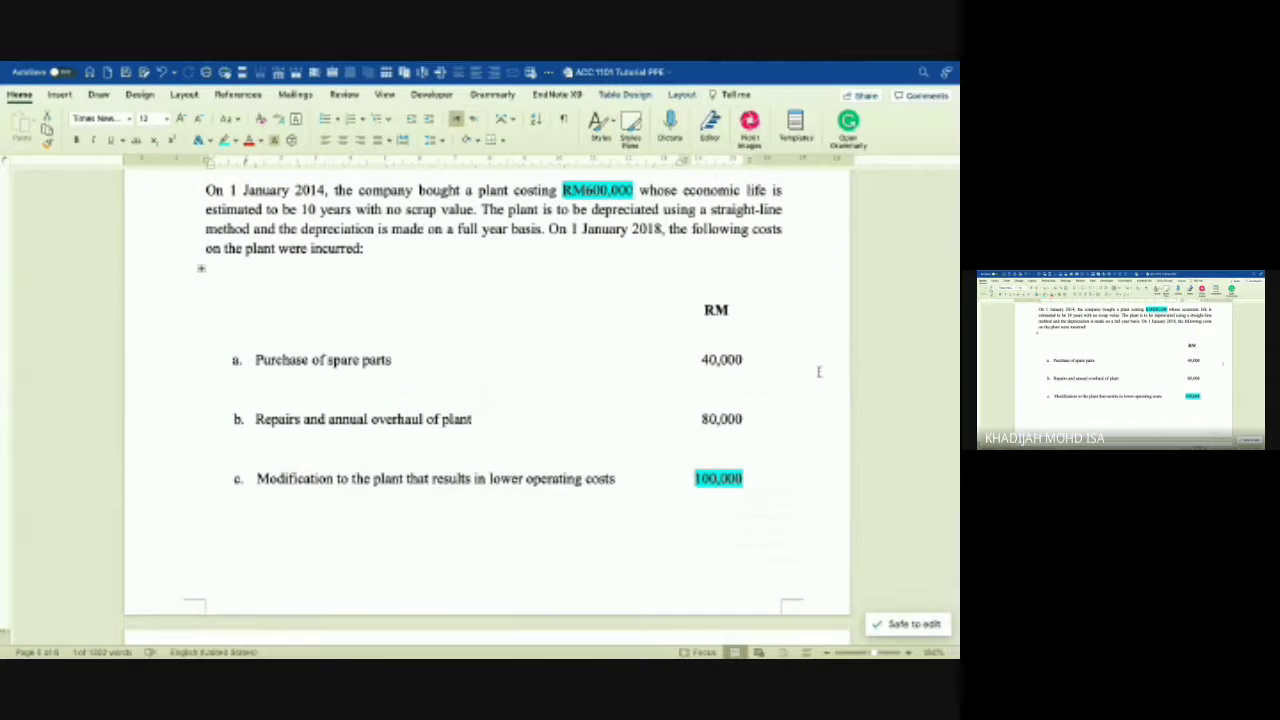
pyautogui.scroll(-4, 818, 372)
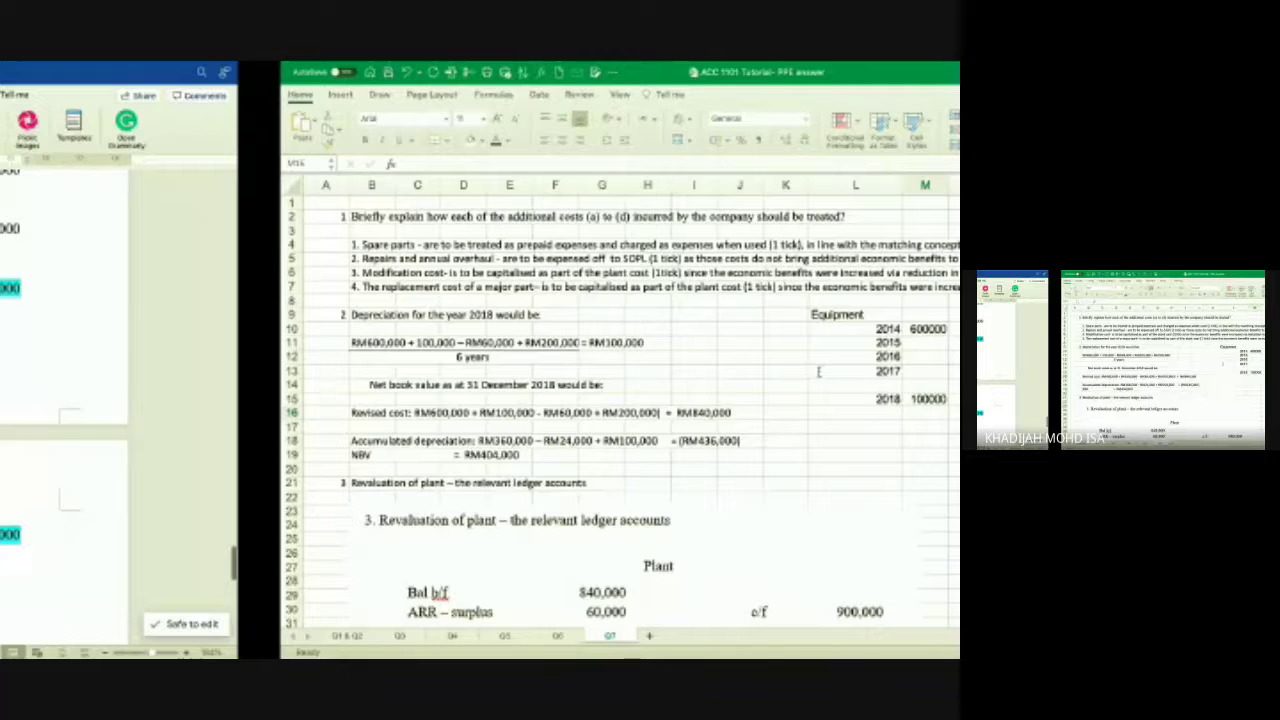
pyautogui.write('200000')
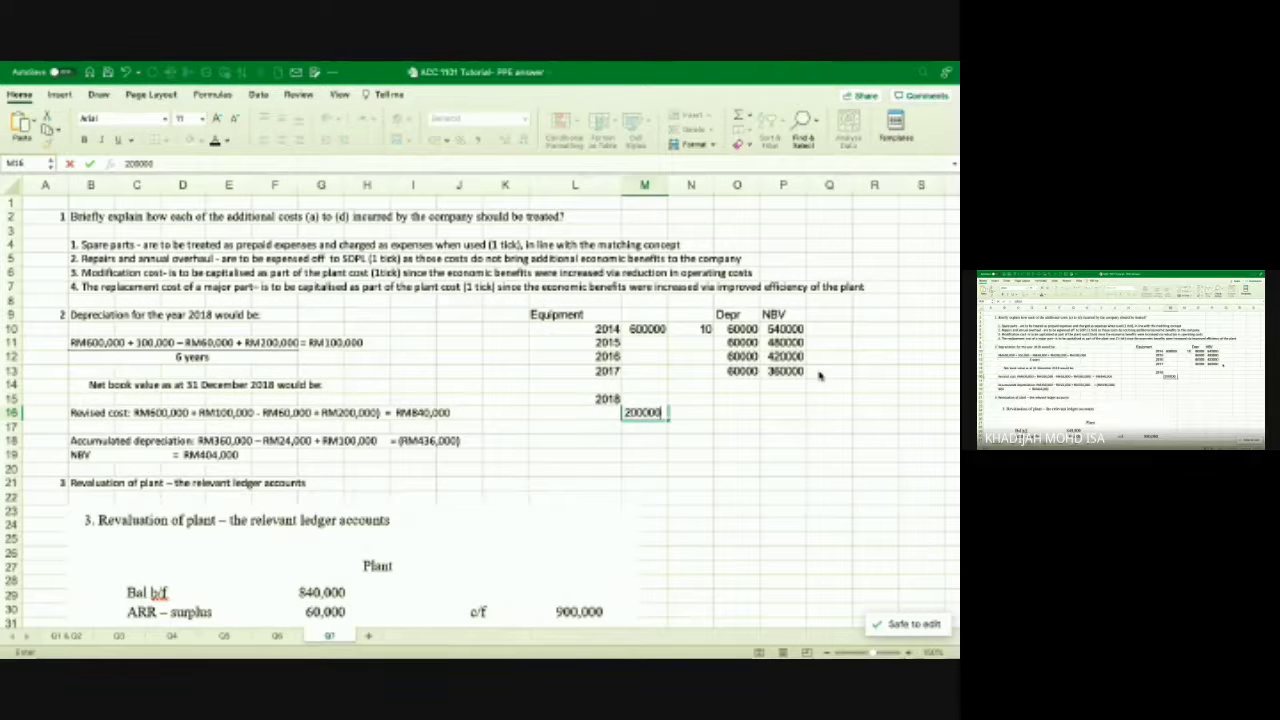
pyautogui.press('Return')
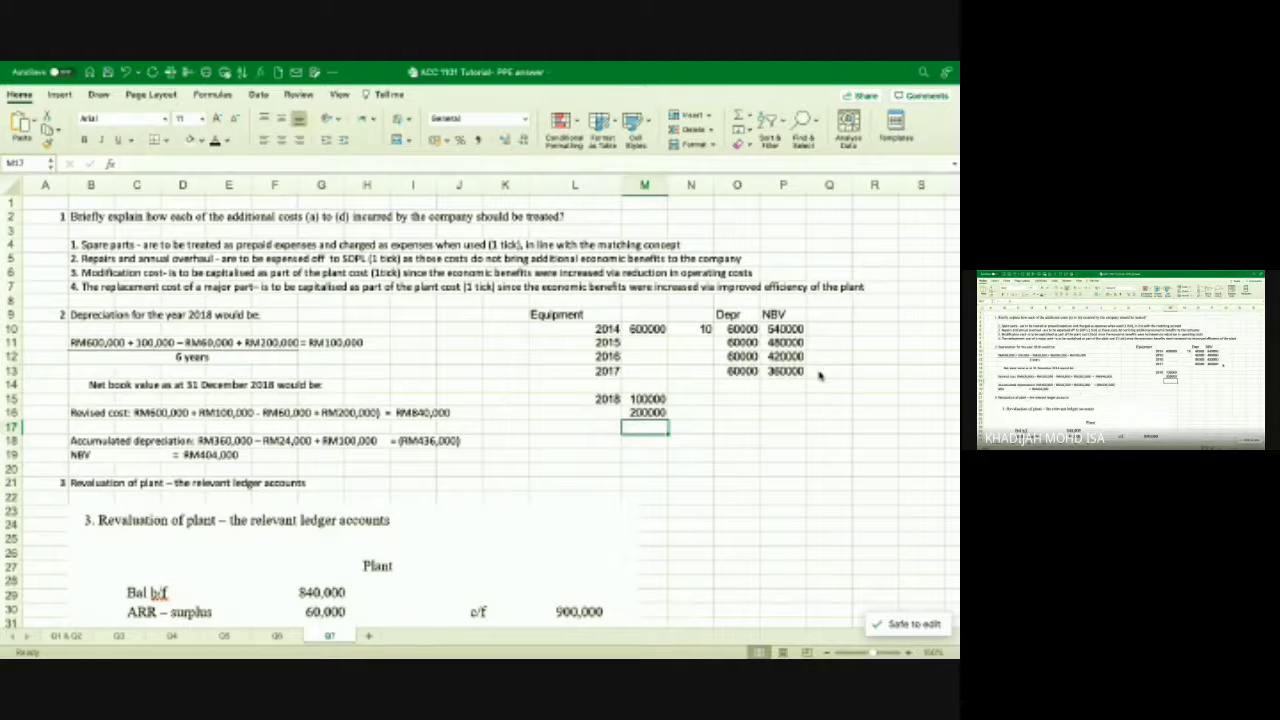
# Enter a 10-year life in N15 and calculate the modification's depreciation in O15 as =M15/N15.
pyautogui.press('Up')
pyautogui.press('Up')
pyautogui.press('Right')
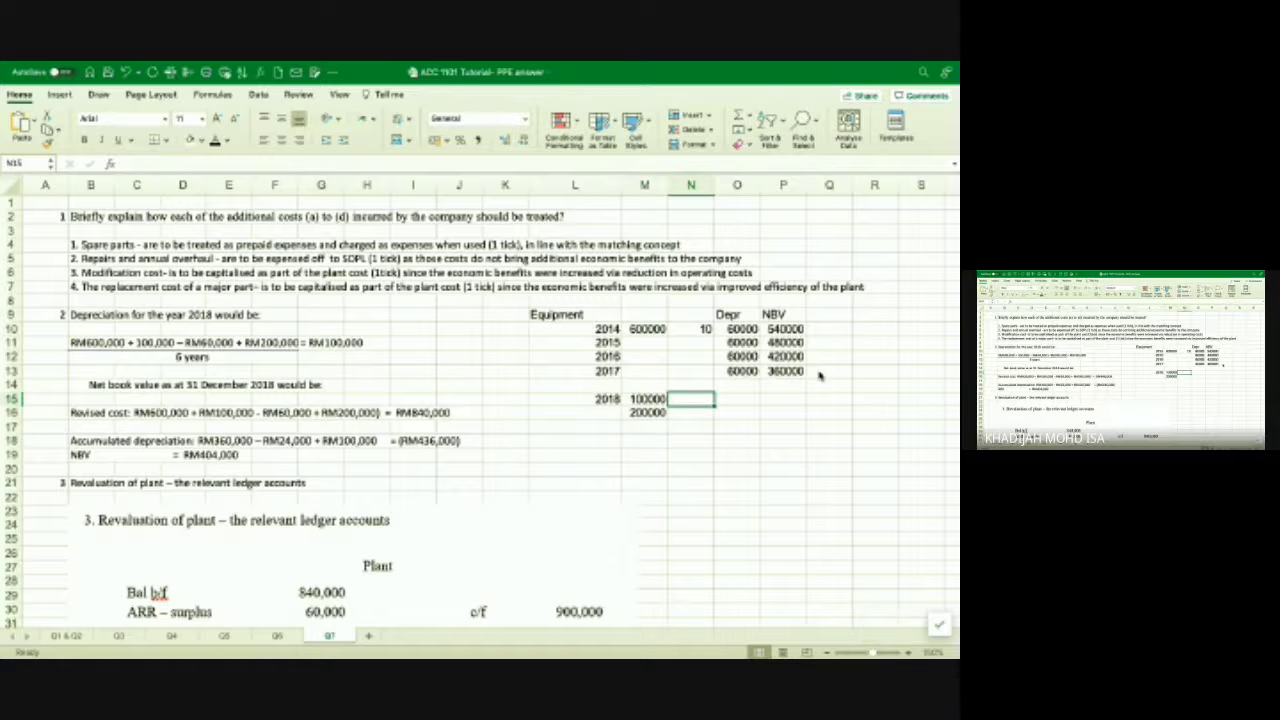
pyautogui.write('10')
pyautogui.press('Tab')
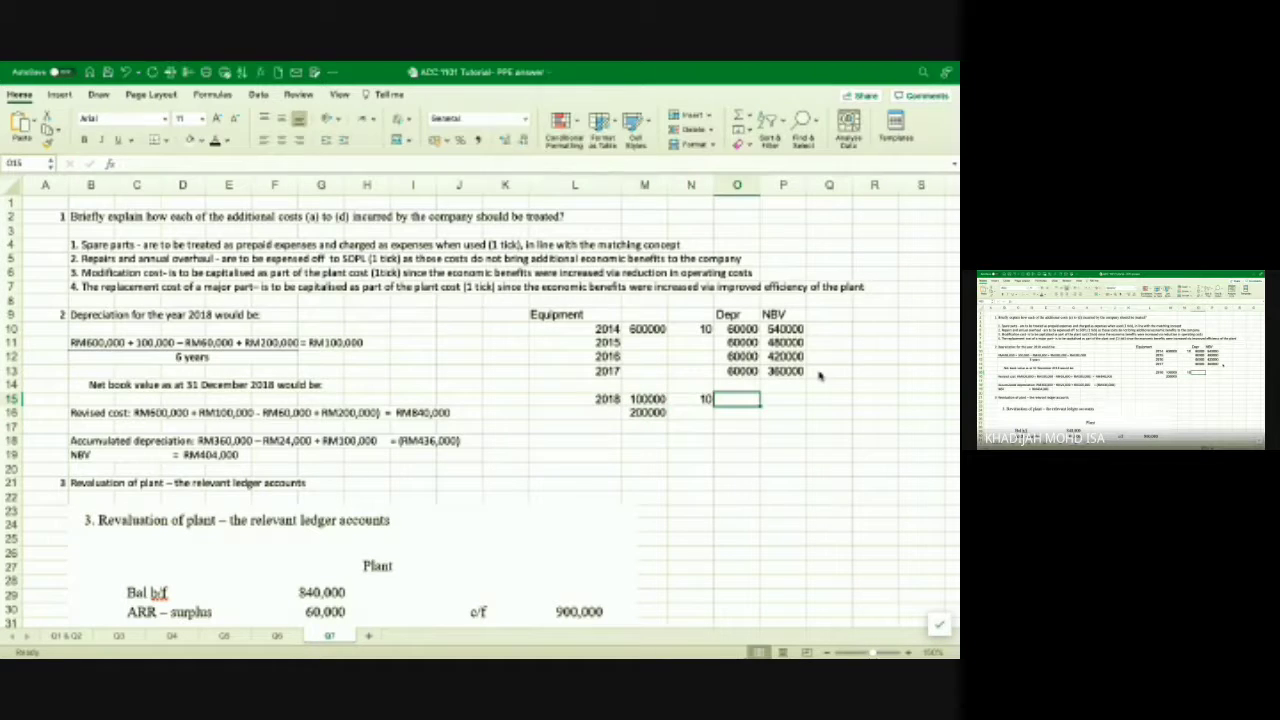
pyautogui.write('=')
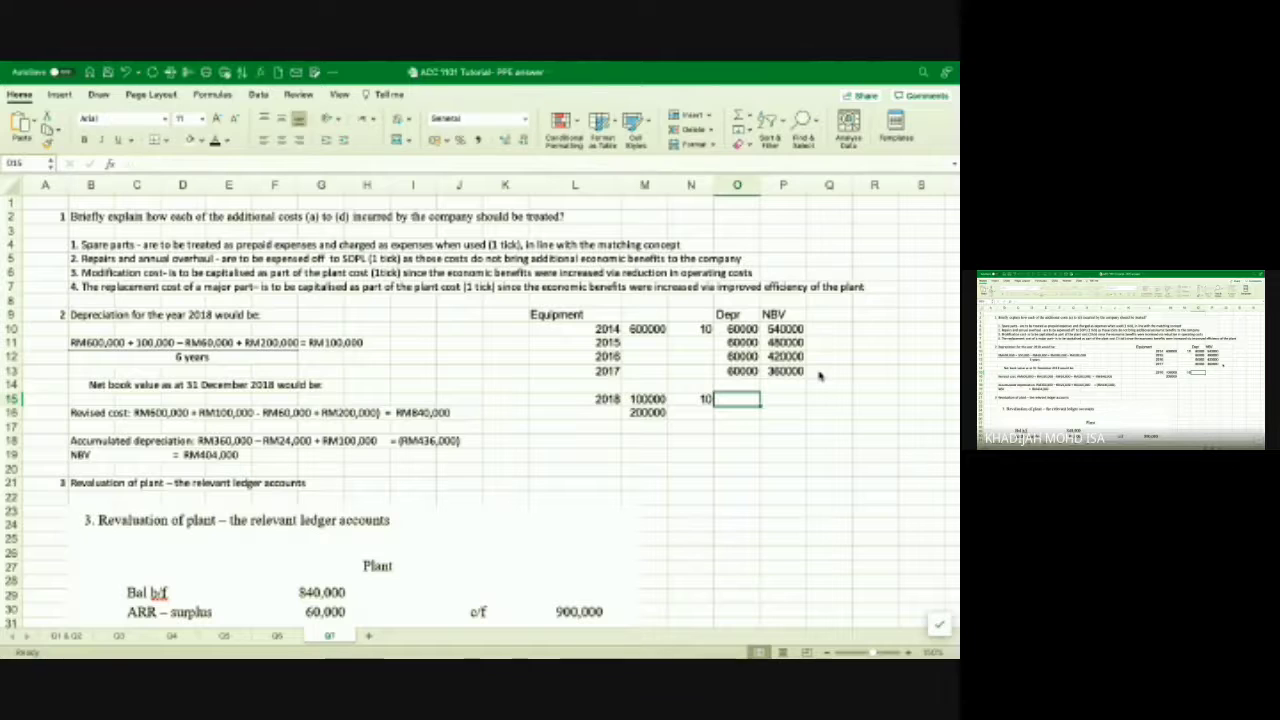
pyautogui.press('Left')
pyautogui.press('Left')
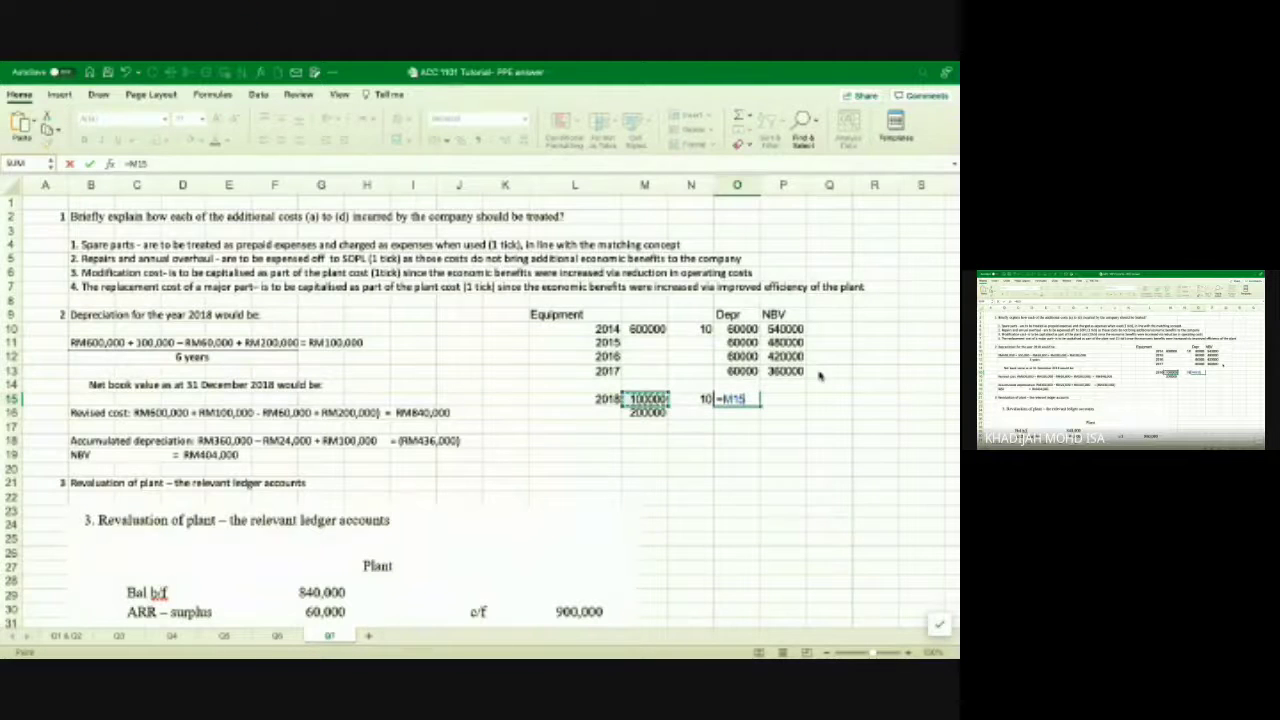
pyautogui.write('/')
pyautogui.press('Left')
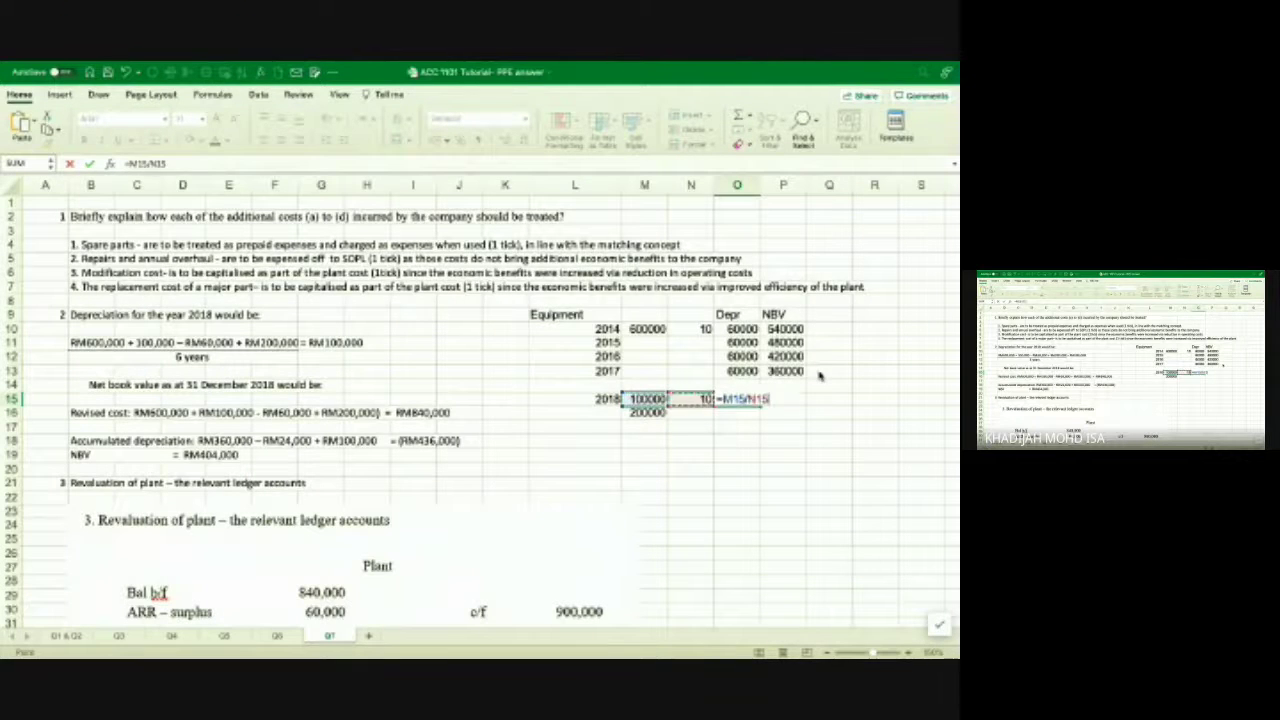
pyautogui.press('Return')
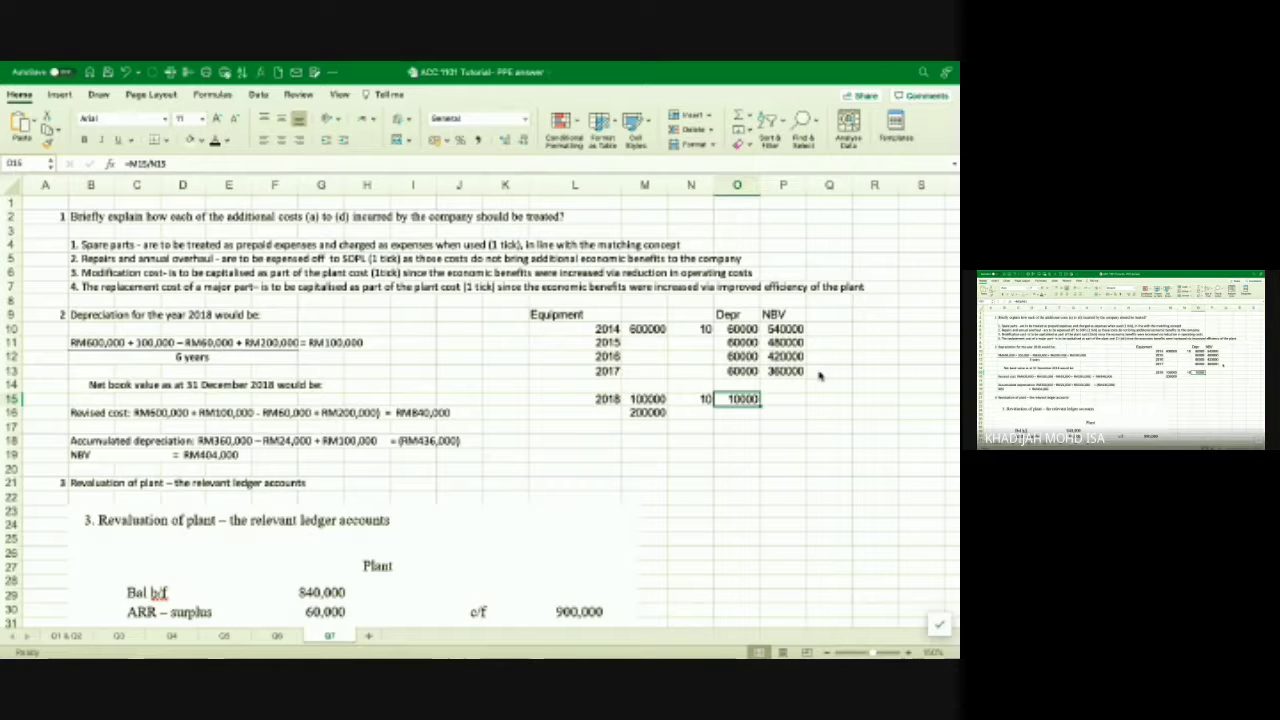
# Move the 2018 additions block L15:P16 down so it starts at L17.
pyautogui.press('Left')
pyautogui.press('Left')
pyautogui.press('Left')
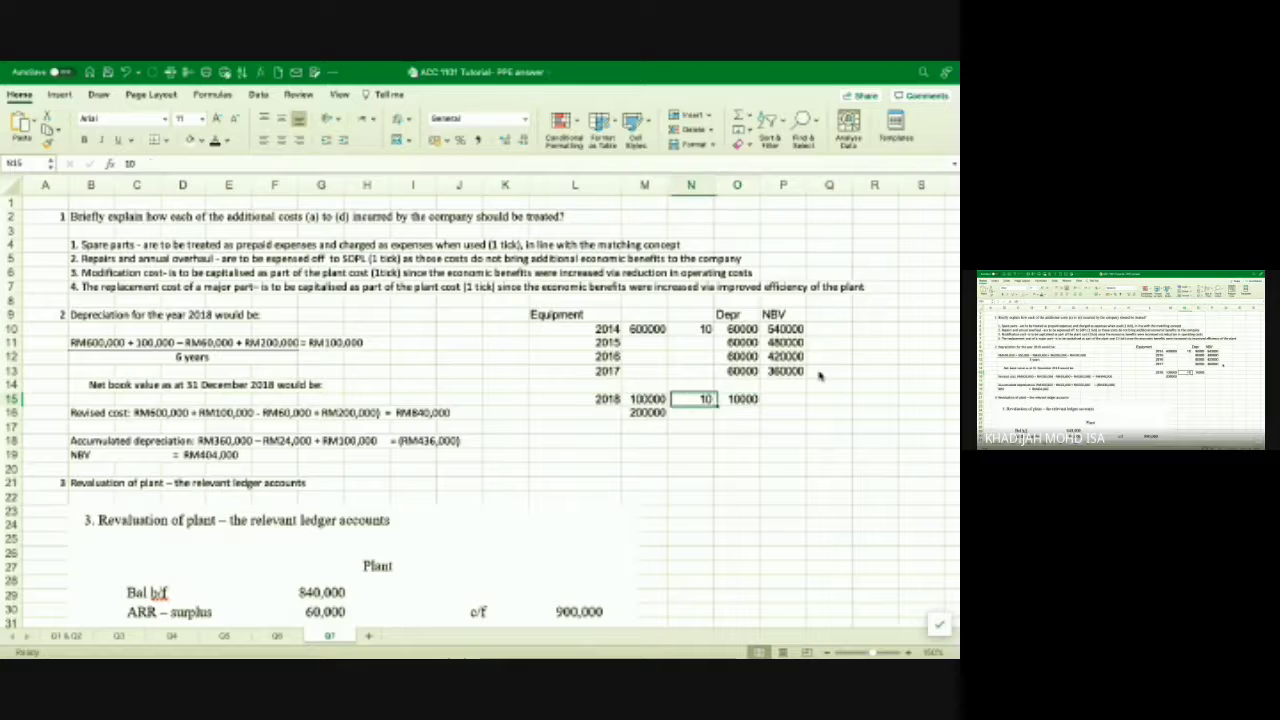
pyautogui.hotkey('shift', 'Right')
pyautogui.hotkey('shift', 'Right')
pyautogui.hotkey('shift', 'Right')
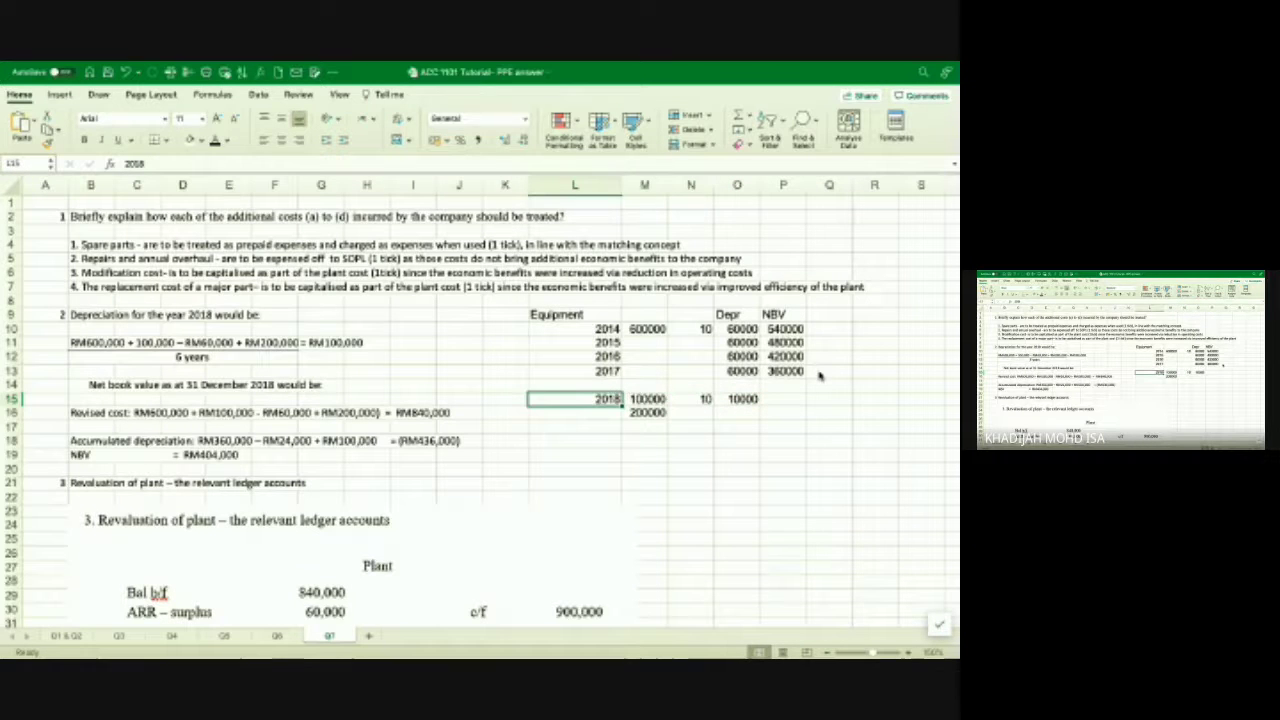
pyautogui.hotkey('shift', 'Right')
pyautogui.hotkey('shift', 'Down')
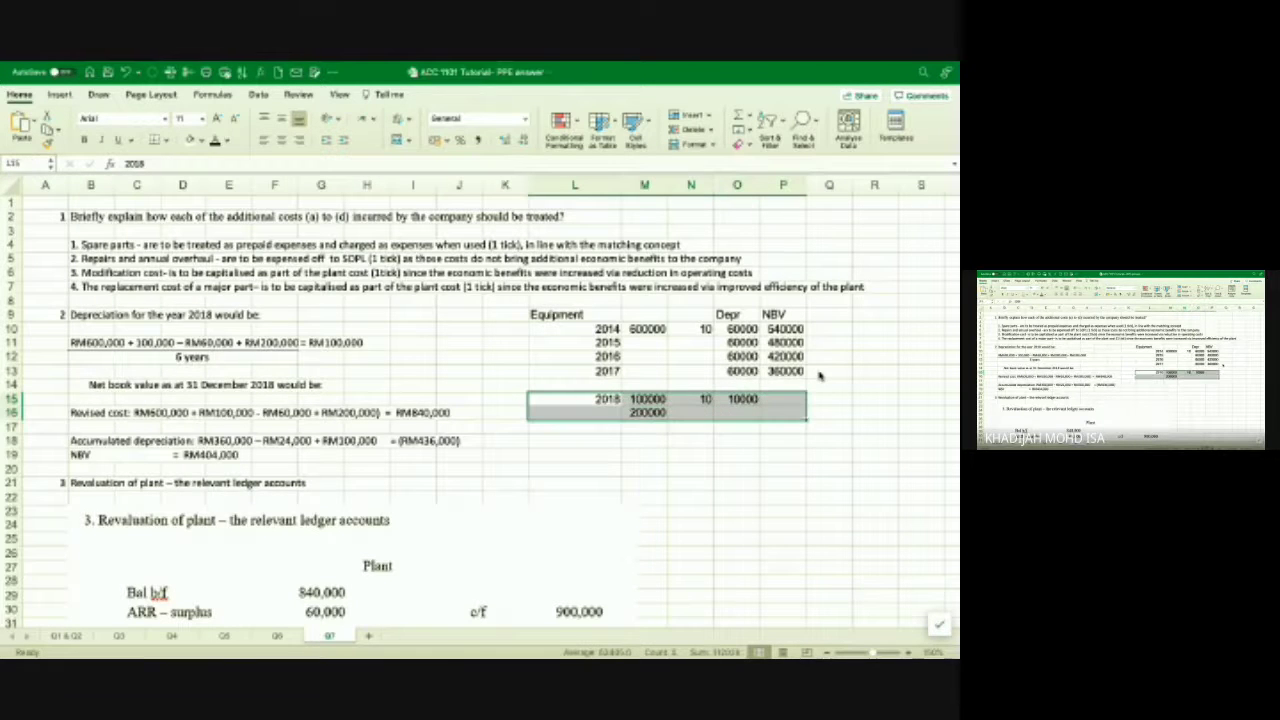
pyautogui.hotkey('ctrl', 'c')
pyautogui.press('Down')
pyautogui.press('Down')
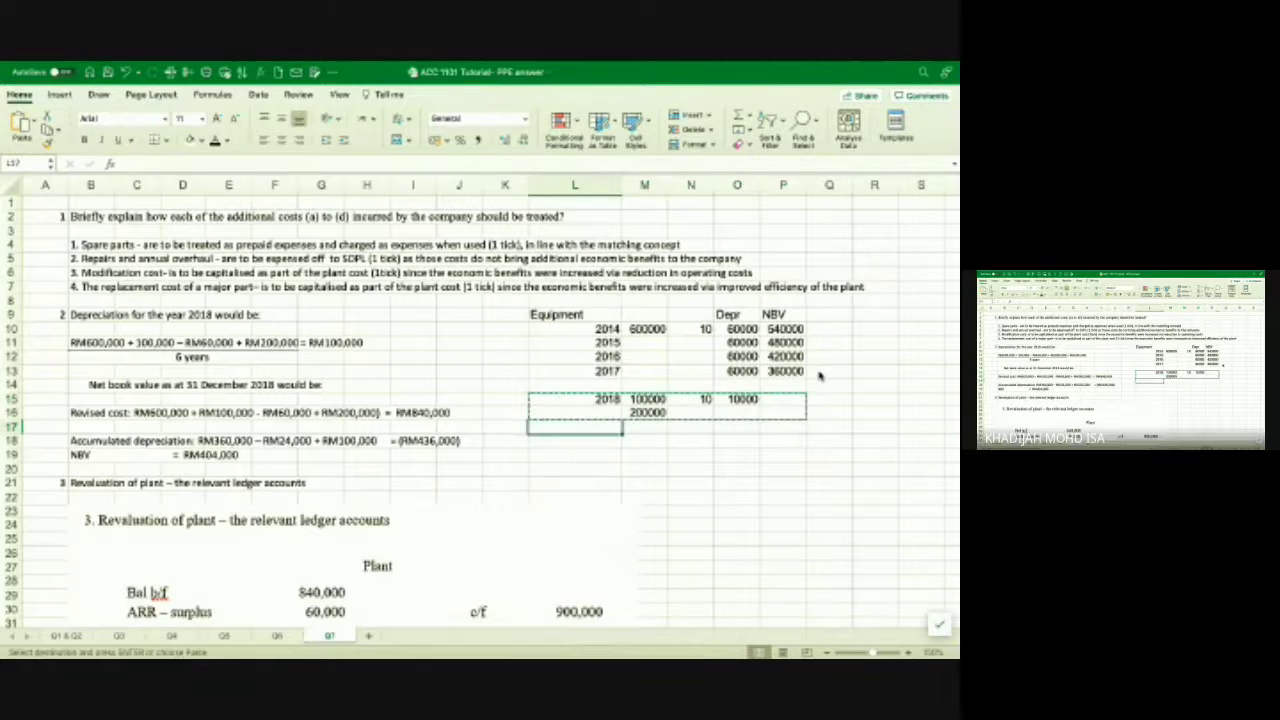
pyautogui.hotkey('ctrl', 'v')
# Copy the 2017 row L13:P13 into row 14 and change its year in L14 to 2018.
pyautogui.press('Up')
pyautogui.press('Up')
pyautogui.press('Up')
pyautogui.press('Up')
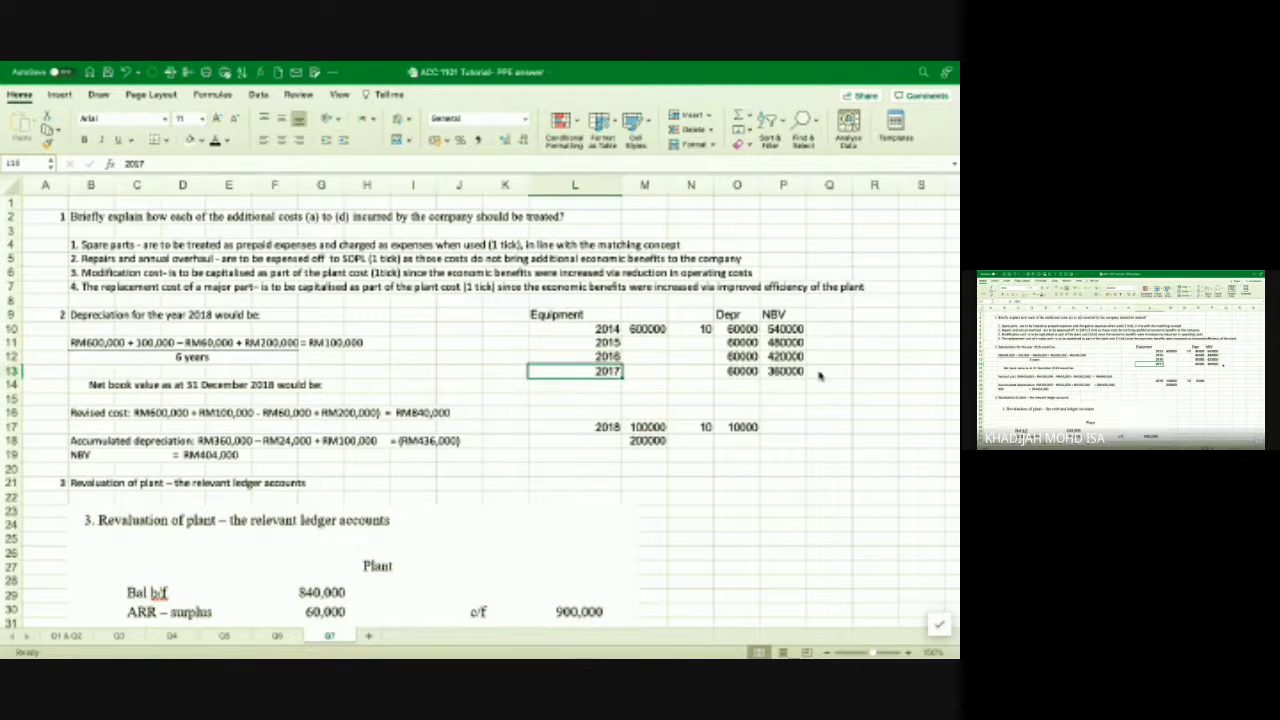
pyautogui.hotkey('shift', 'Right')
pyautogui.hotkey('shift', 'Right')
pyautogui.hotkey('shift', 'Right')
pyautogui.hotkey('shift', 'Right')
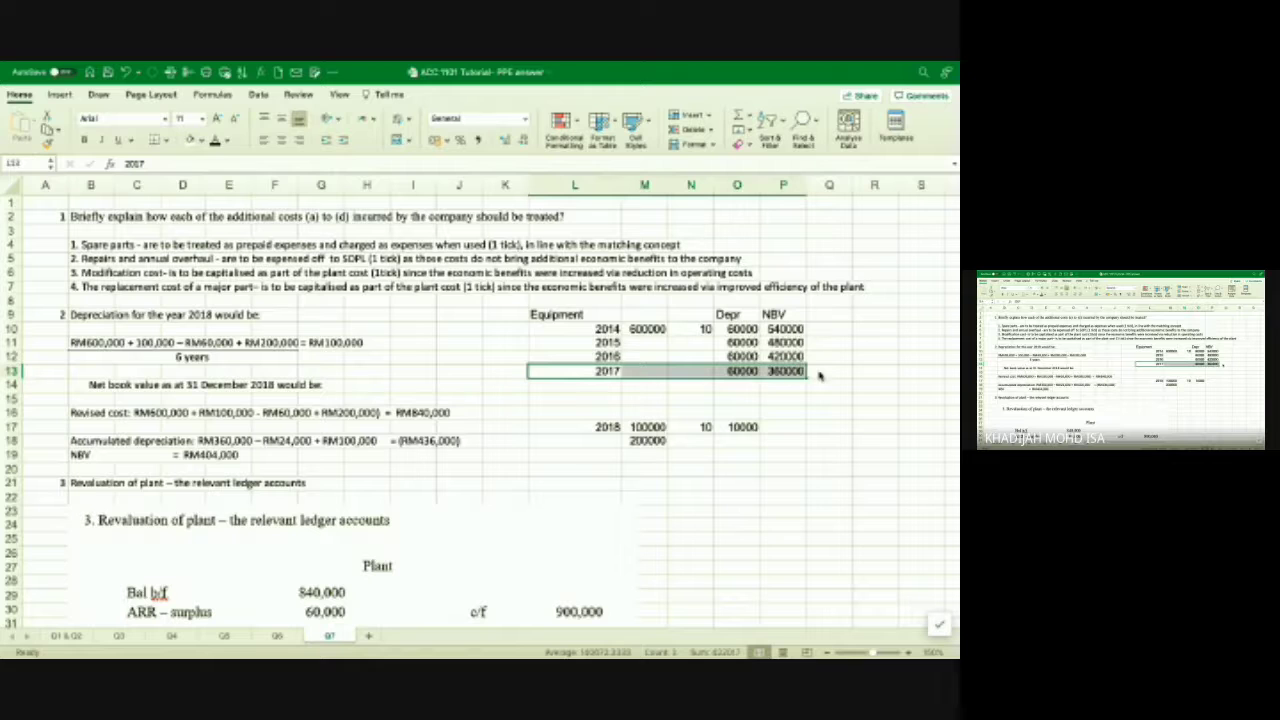
pyautogui.hotkey('ctrl', 'c')
pyautogui.press('Down')
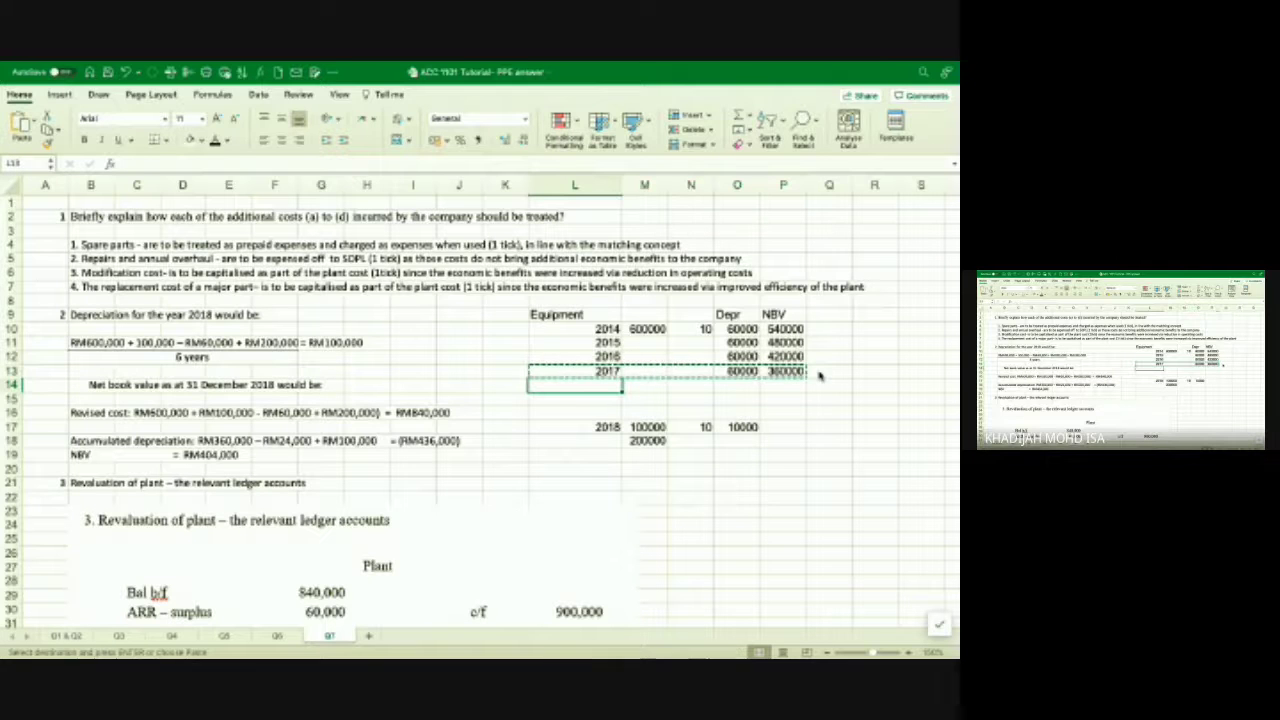
pyautogui.hotkey('ctrl', 'v')
pyautogui.press('Down')
pyautogui.press('Up')
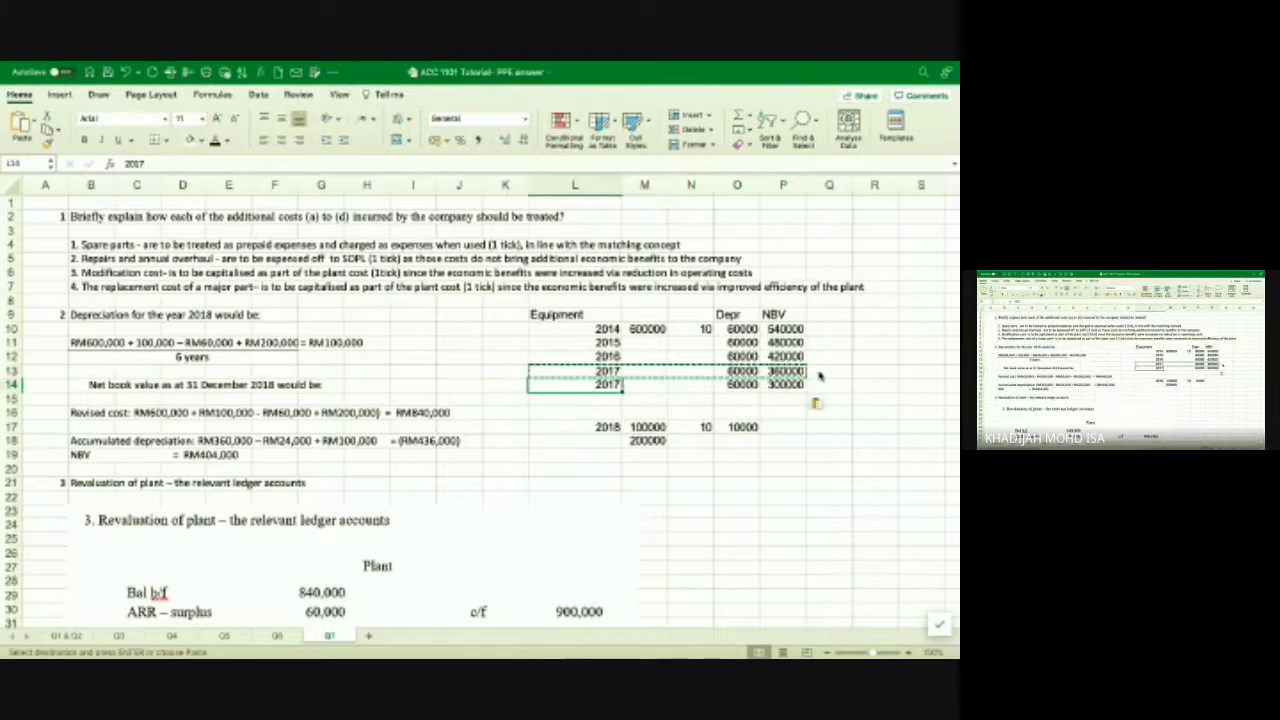
pyautogui.write('2018')
pyautogui.press('Return')
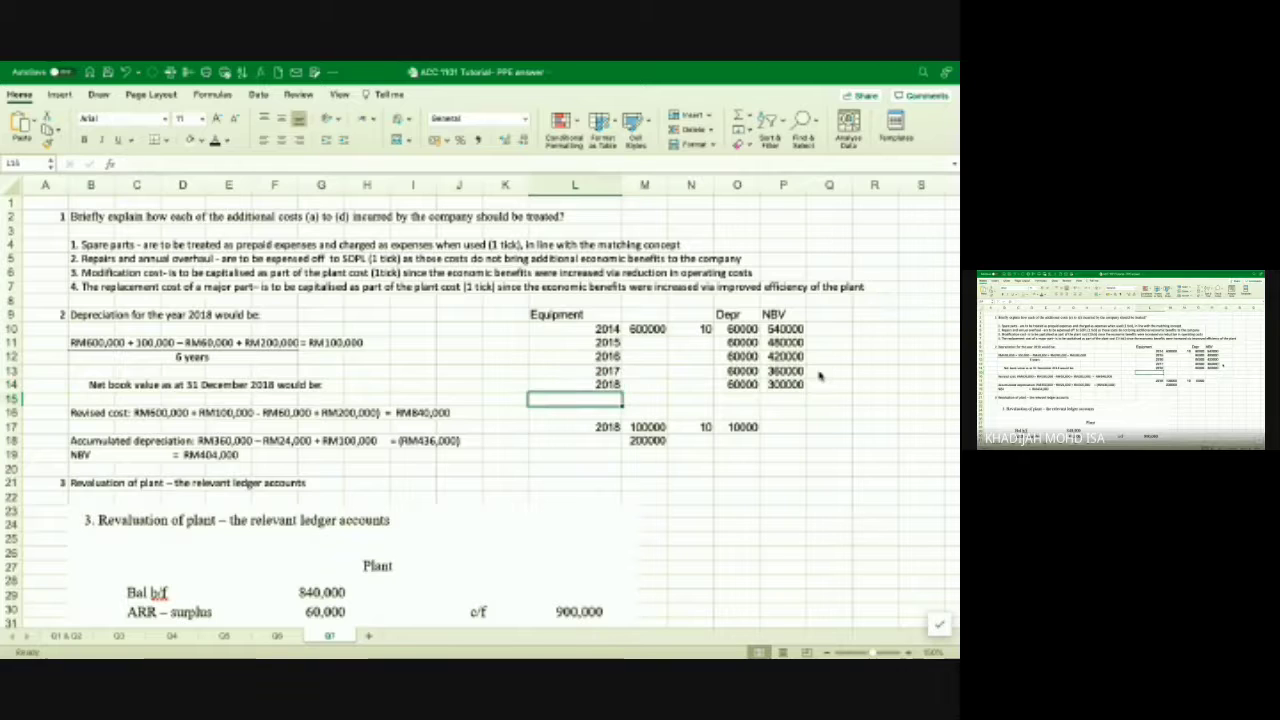
pyautogui.press('Up')
pyautogui.press('Down')
pyautogui.press('Down')
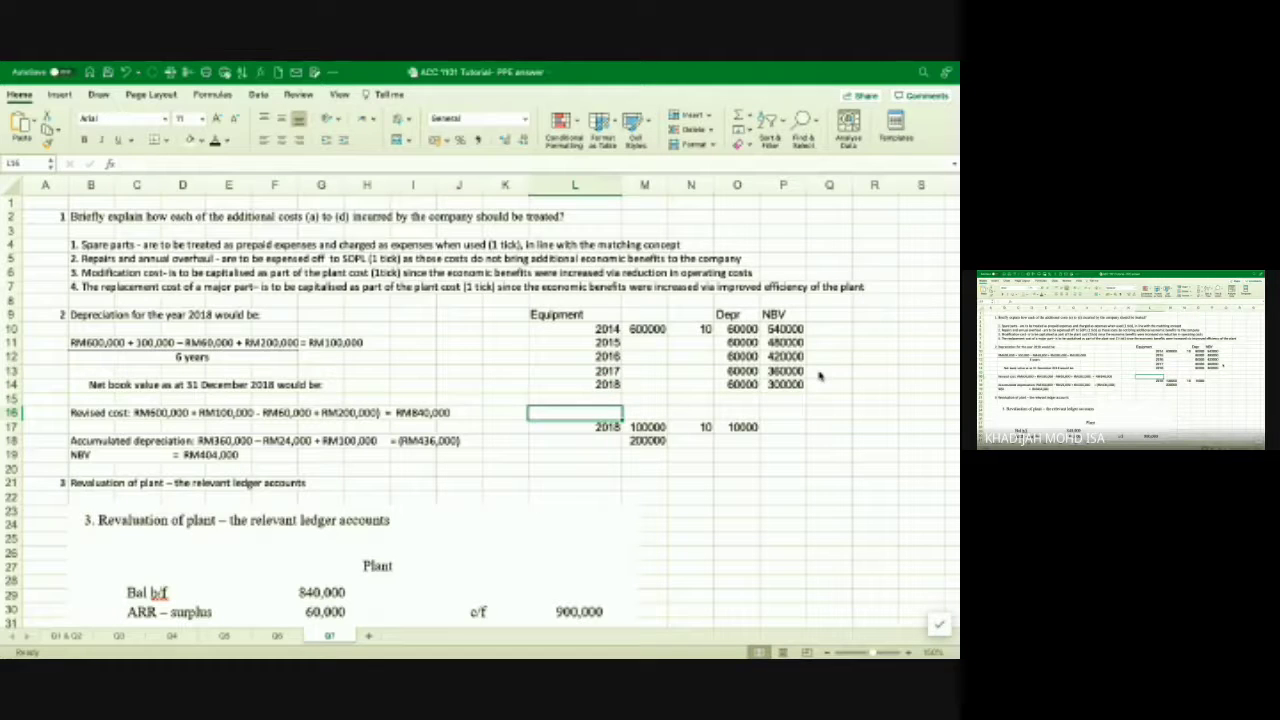
pyautogui.press('Up')
pyautogui.press('Up')
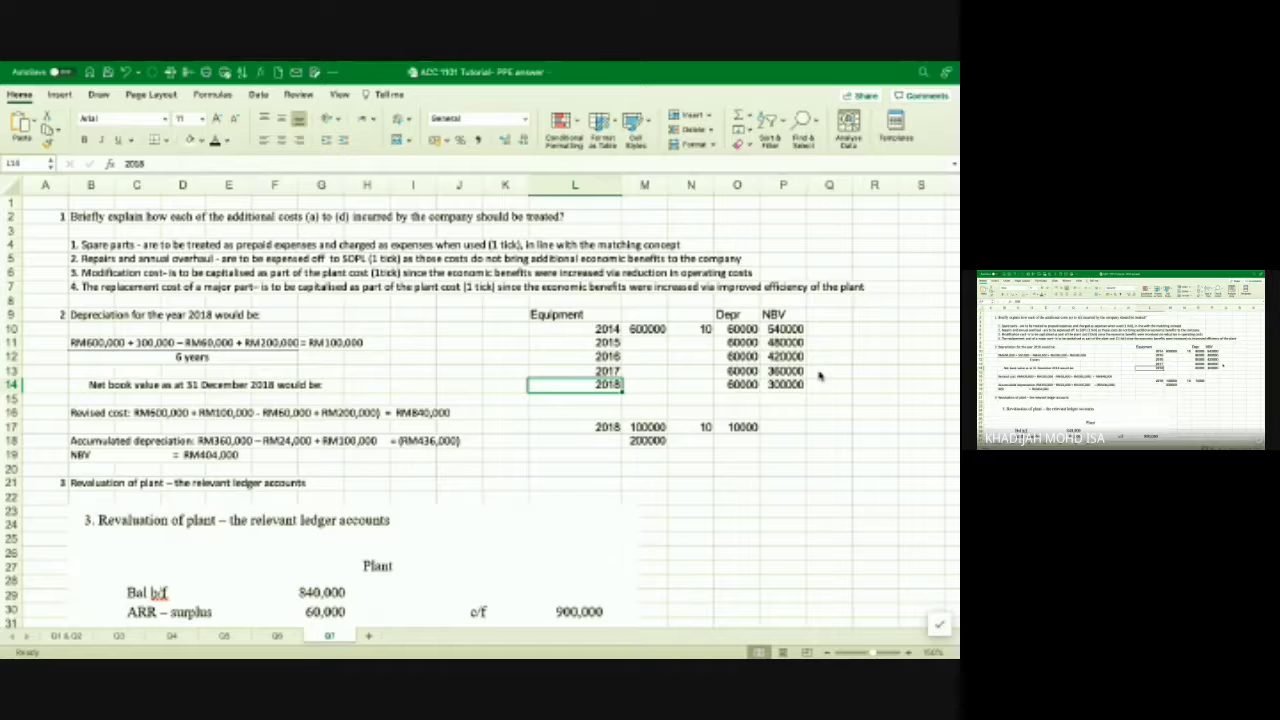
pyautogui.press('Right')
pyautogui.press('Right')
pyautogui.press('Right')
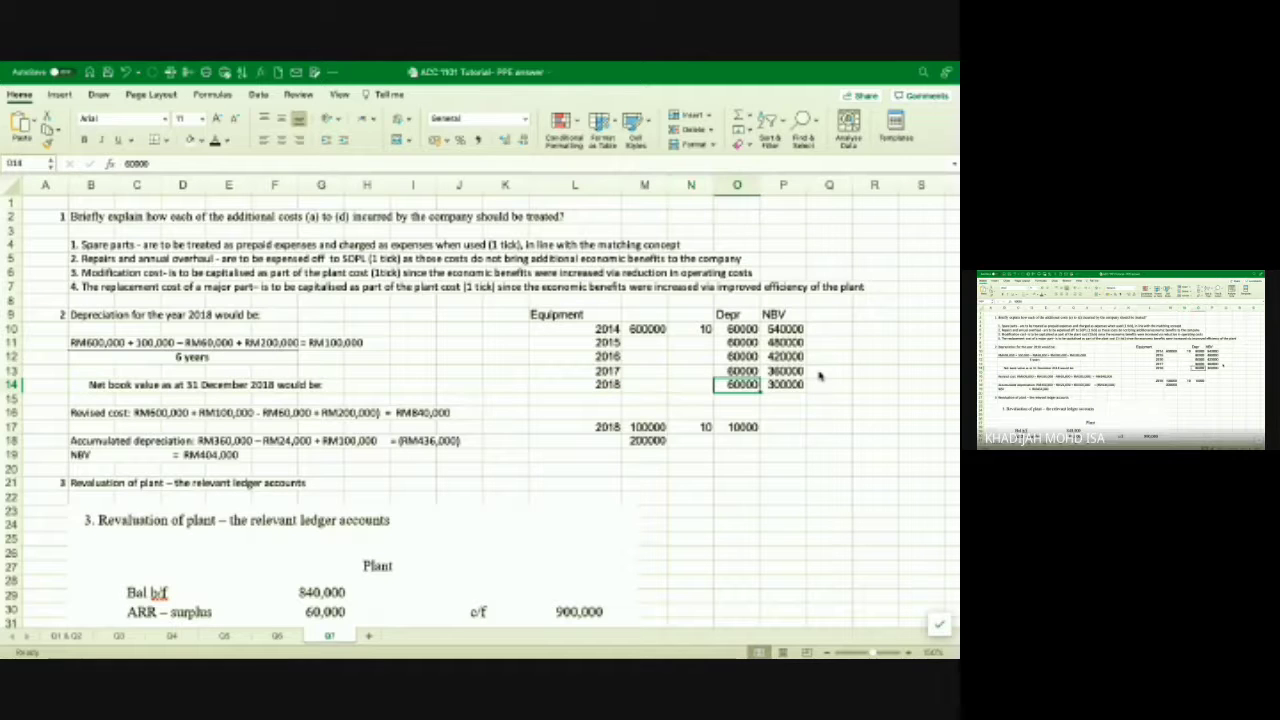
pyautogui.press('Left')
pyautogui.press('Left')
pyautogui.press('Left')
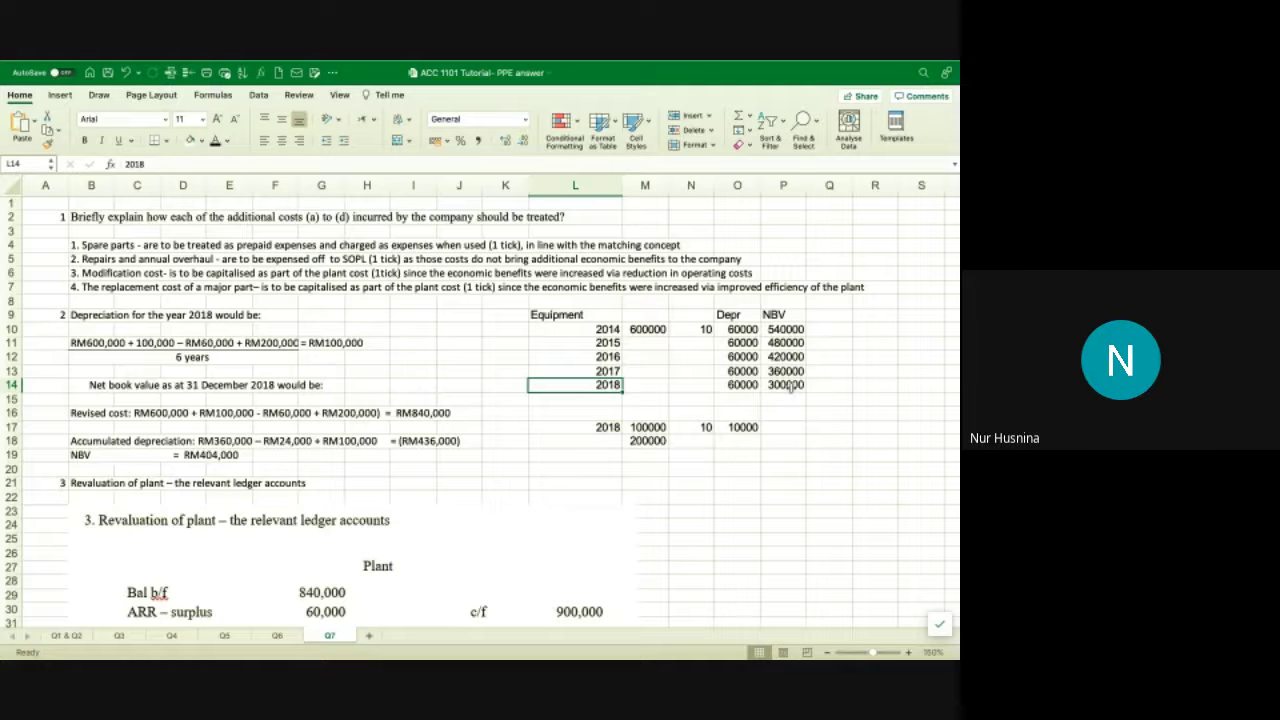
# In the Word question, highlight the replaced part's RM24,000 depreciation and RM60,000 cost in turquoise.
pyautogui.click(790, 387)
pyautogui.press('super+Tab')
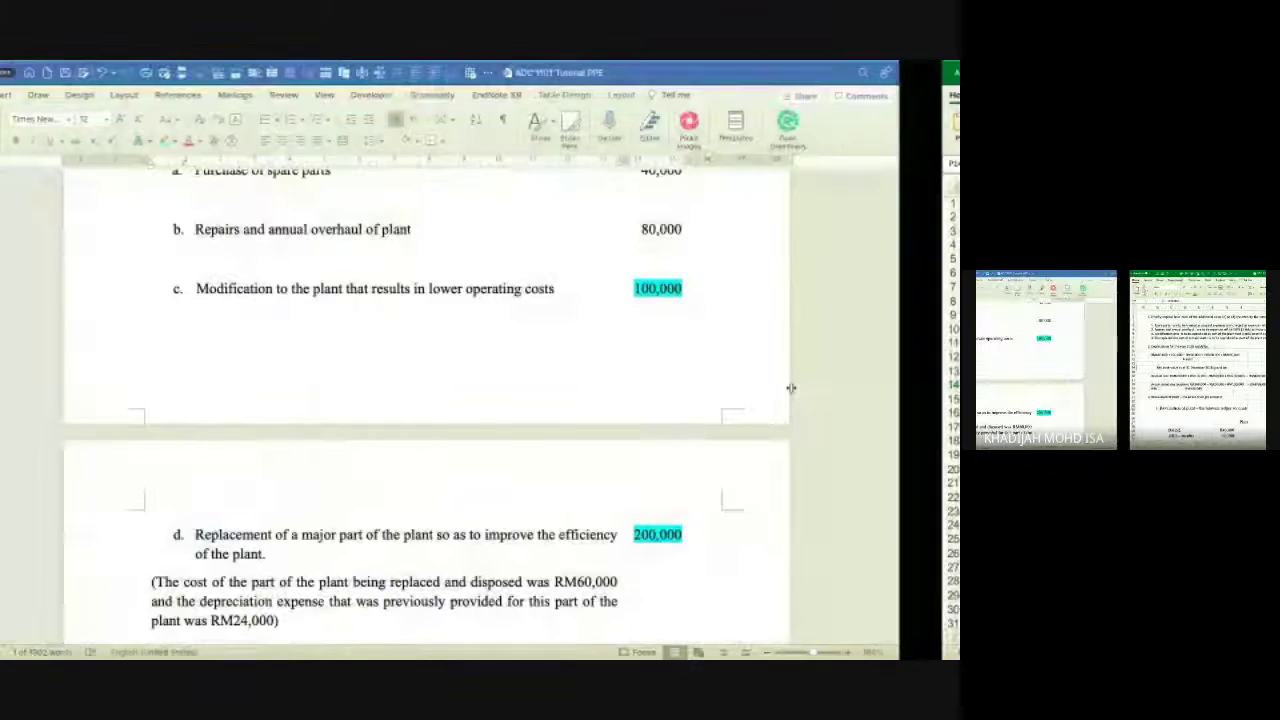
pyautogui.scroll(3, 790, 387)
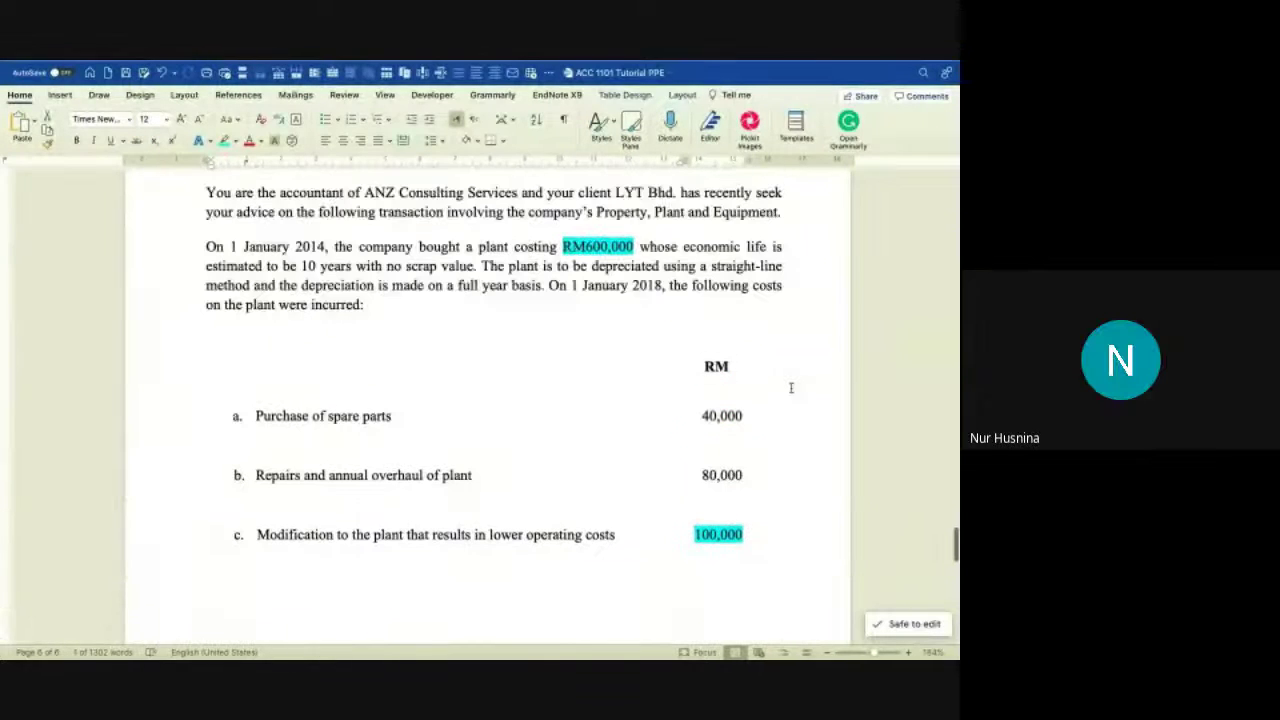
pyautogui.scroll(-5, 790, 387)
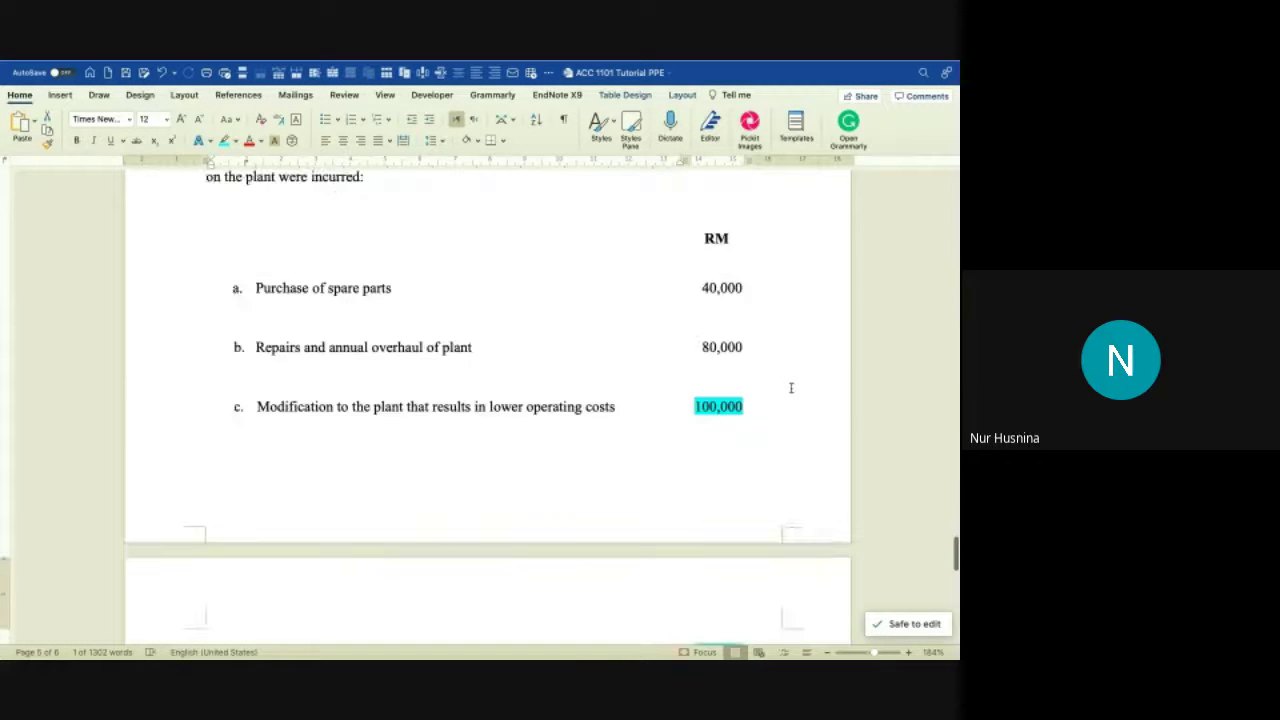
pyautogui.scroll(-1, 790, 387)
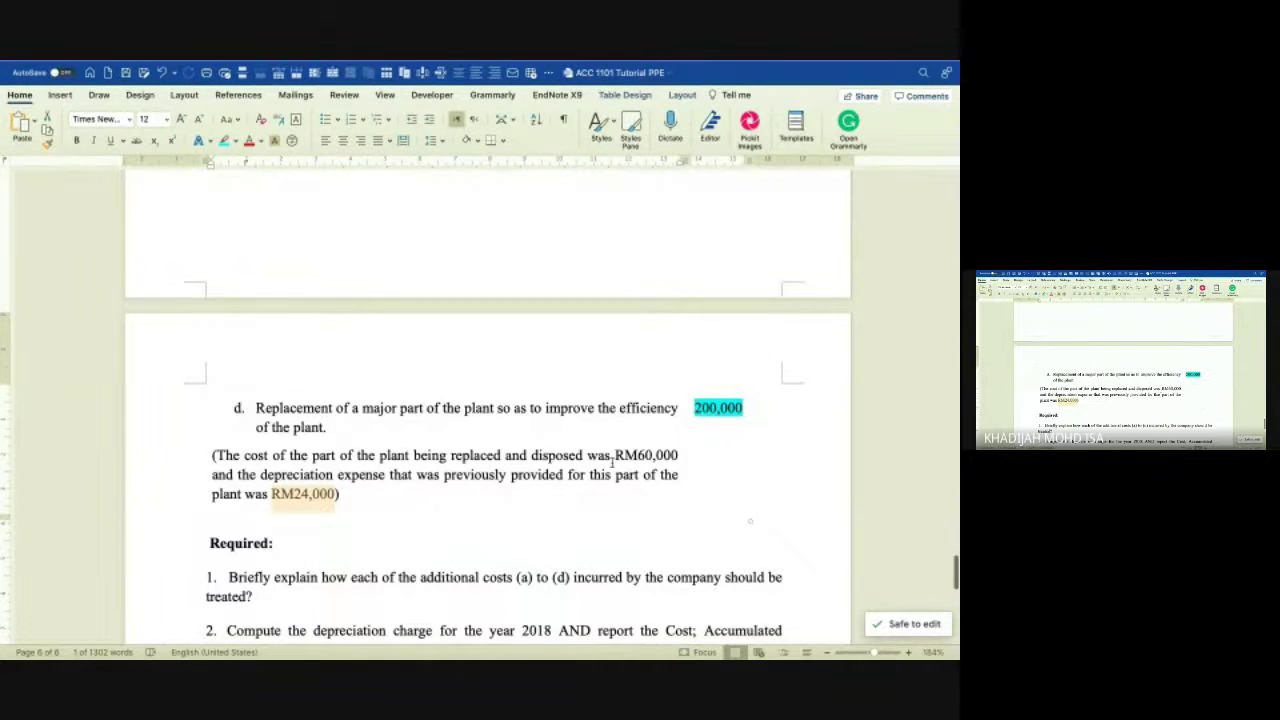
pyautogui.moveTo(616, 457); pyautogui.dragTo(678, 457)
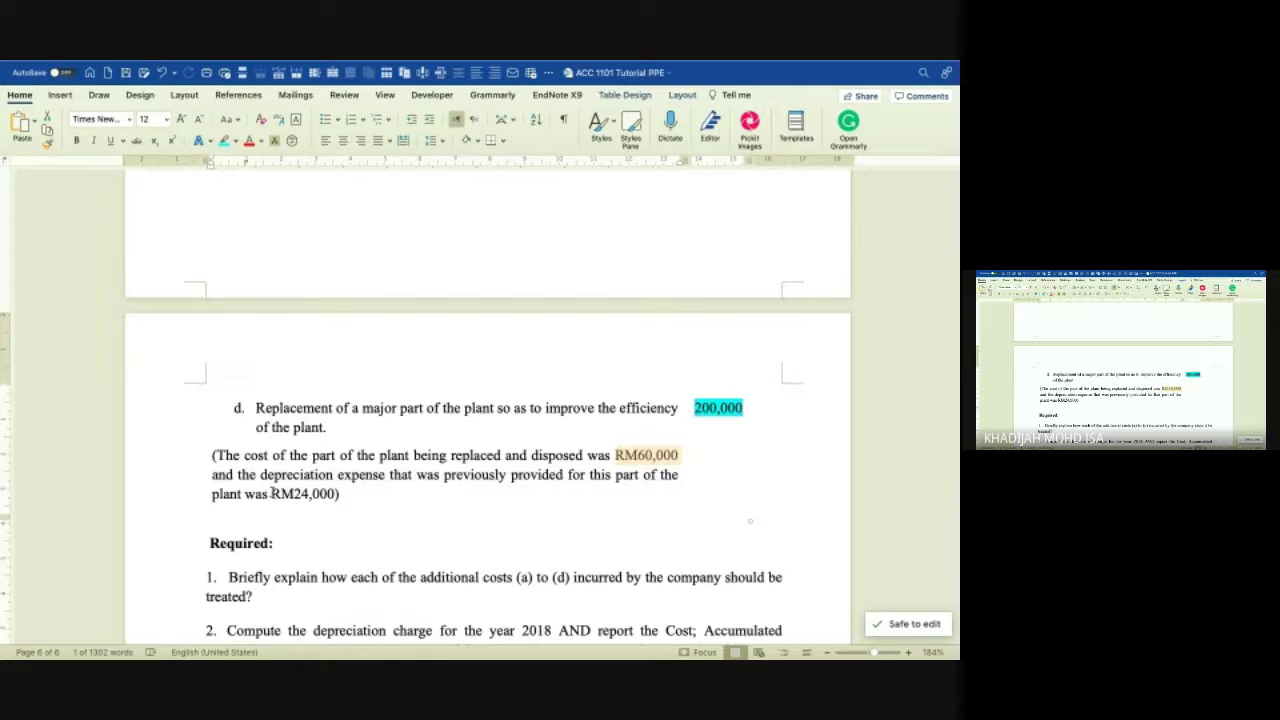
pyautogui.moveTo(272, 493); pyautogui.dragTo(337, 493)
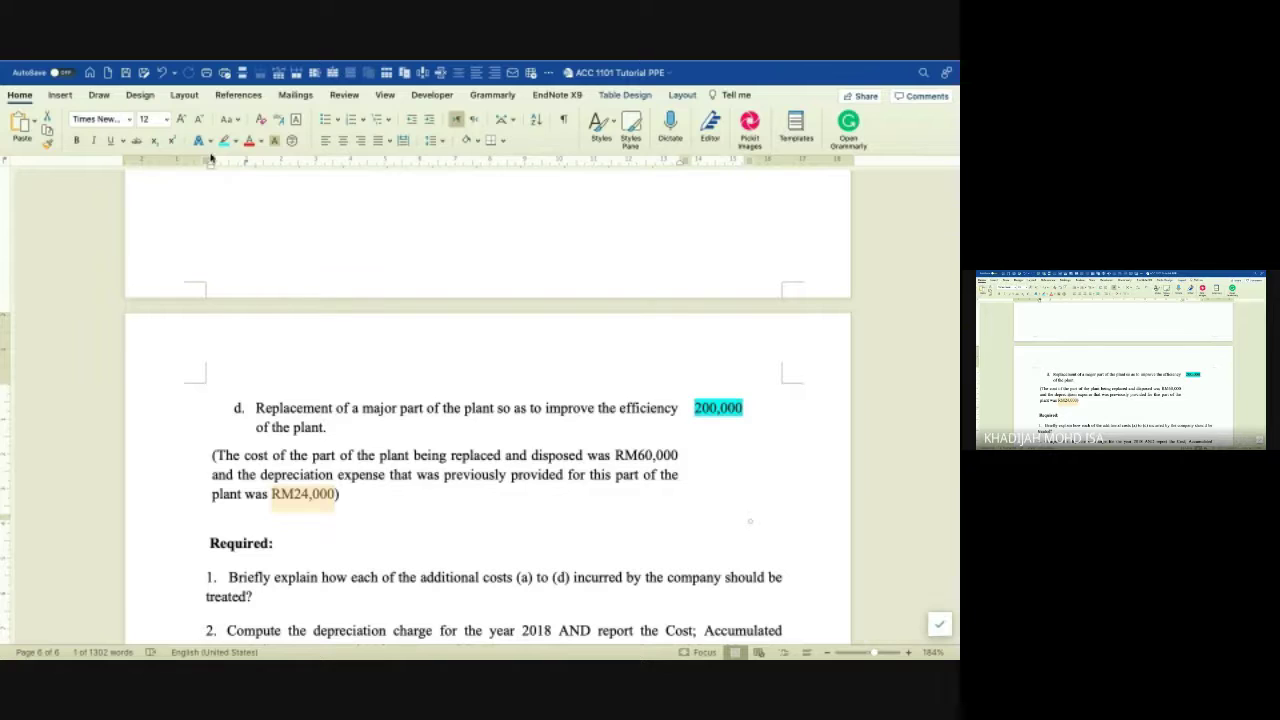
pyautogui.click(222, 141)
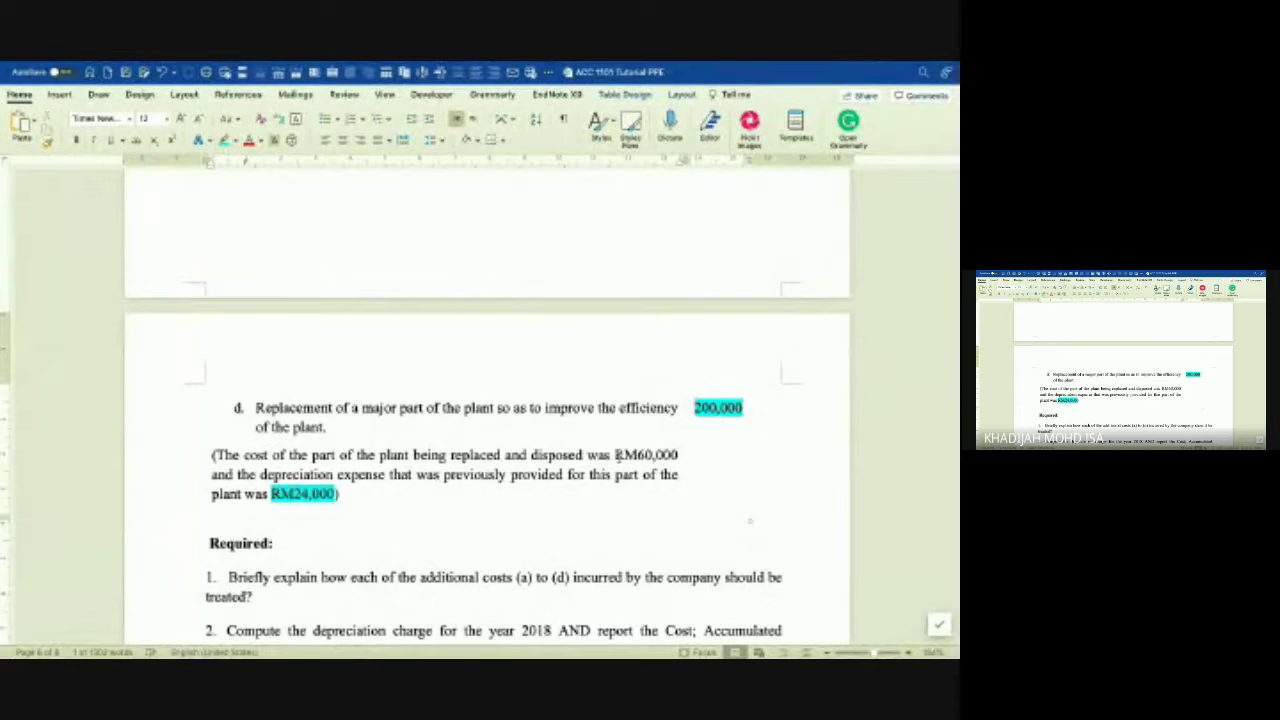
pyautogui.moveTo(613, 455); pyautogui.dragTo(678, 455)
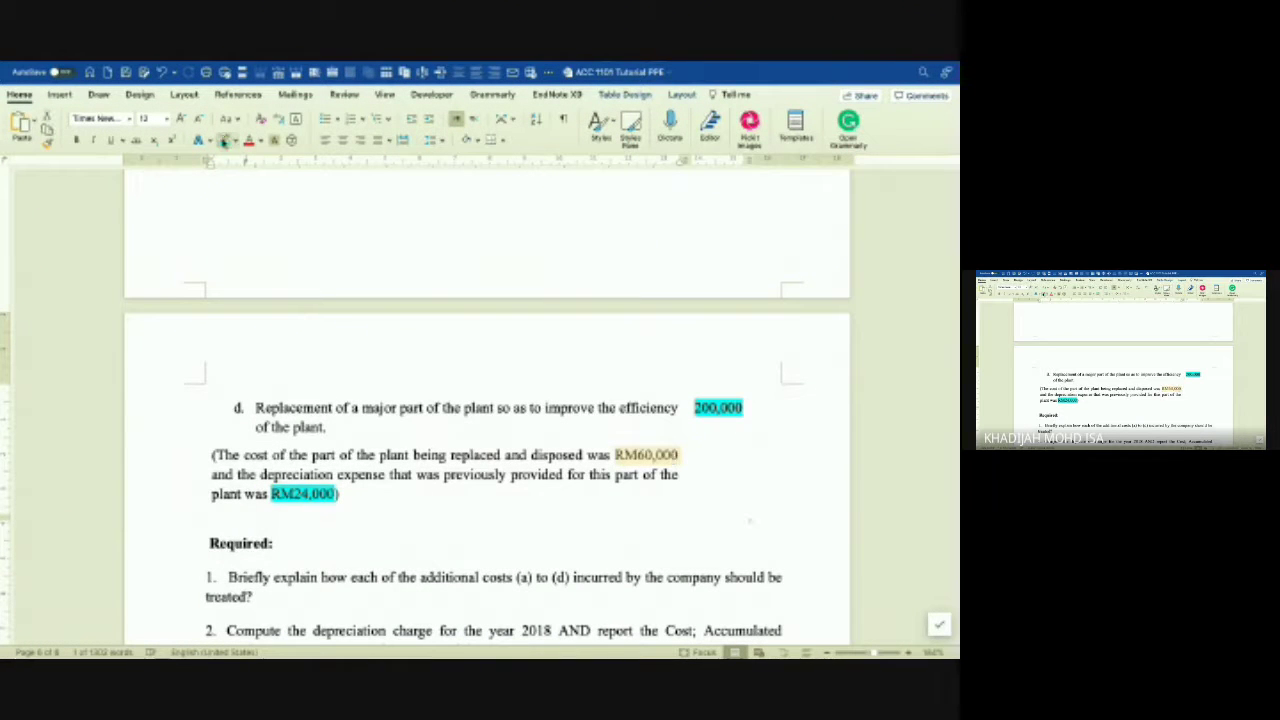
pyautogui.click(222, 141)
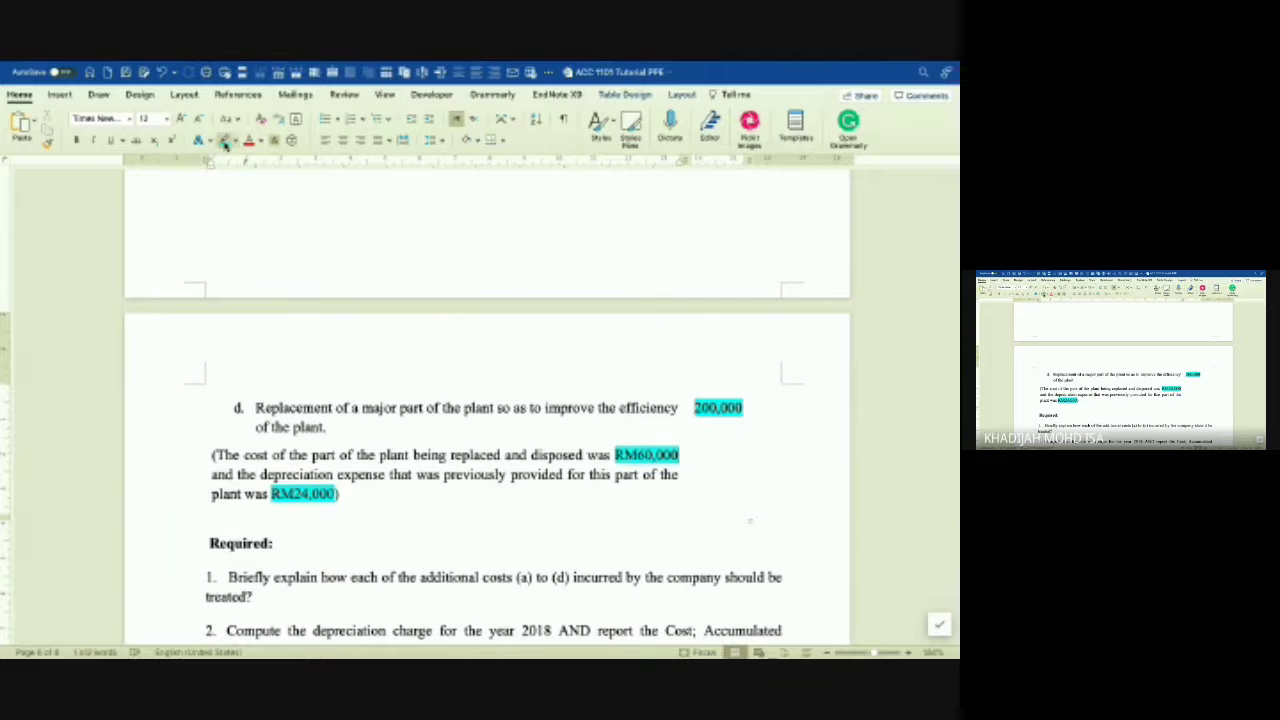
# Compare the 2018 depreciation workings in B11 of the Excel workbook with the highlighted plant costs in the Word question.
pyautogui.press('super+Tab')
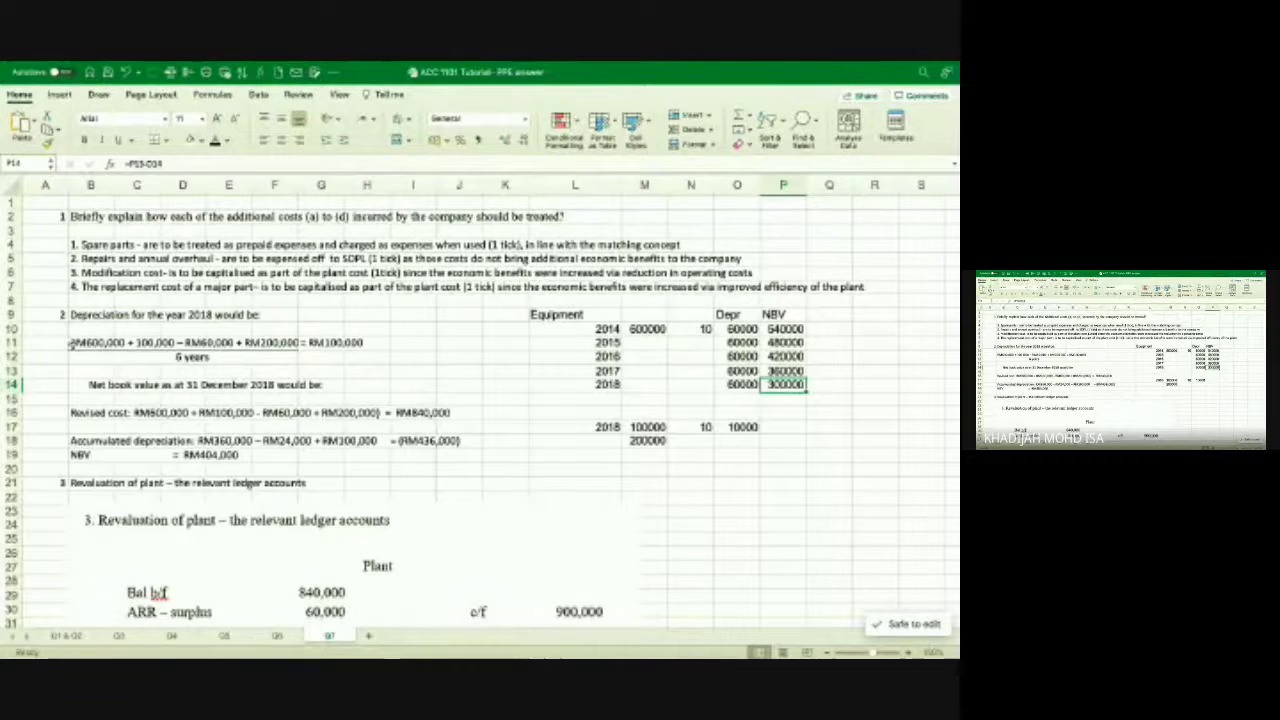
pyautogui.click(108, 342)
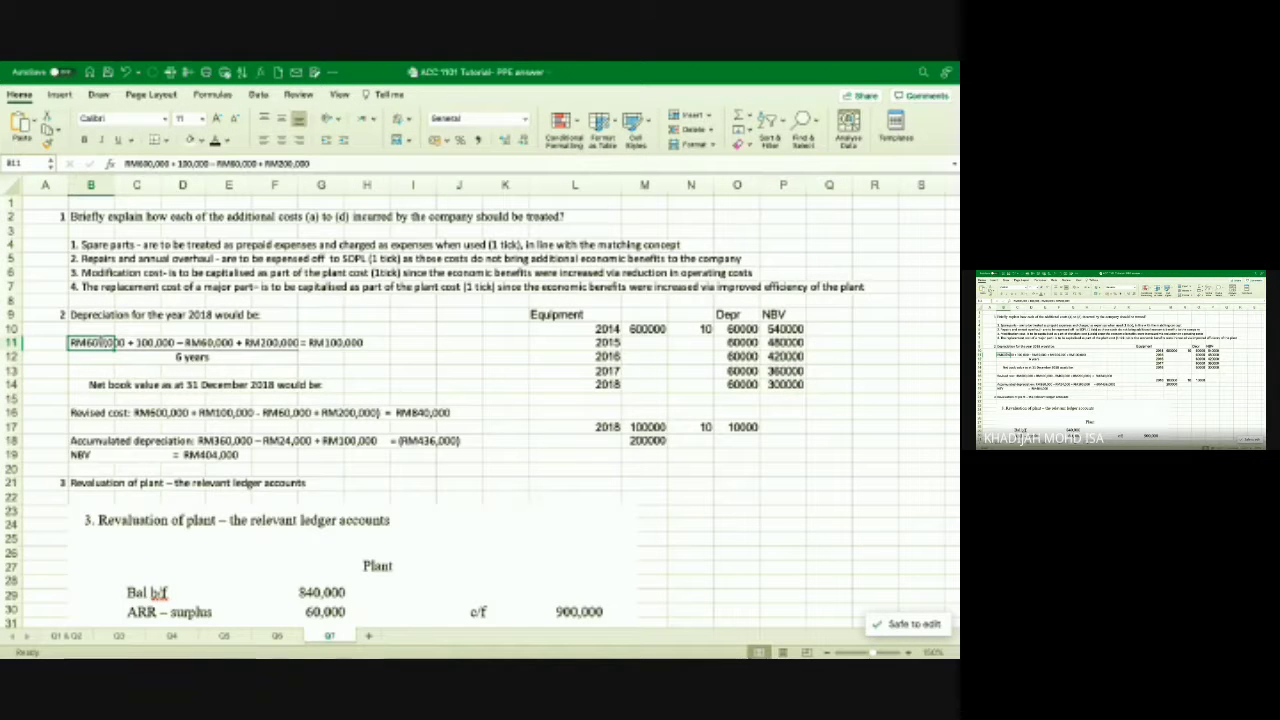
pyautogui.press('Right')
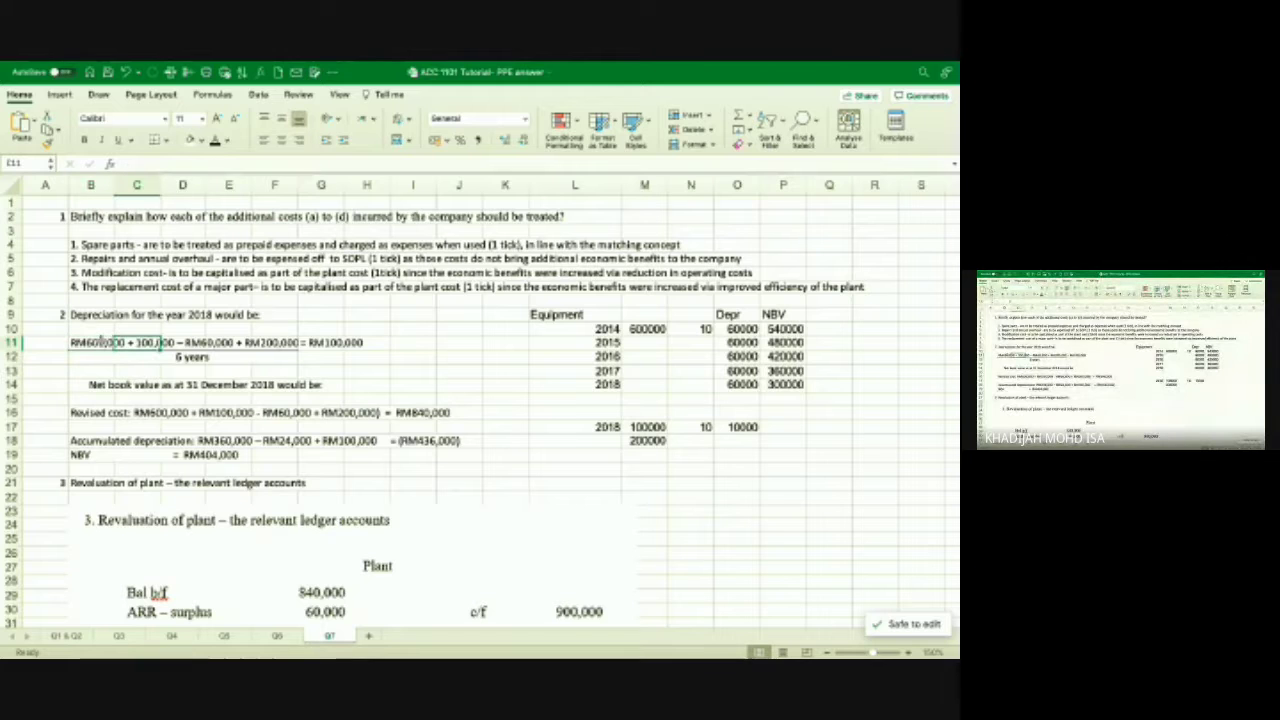
pyautogui.click(106, 342)
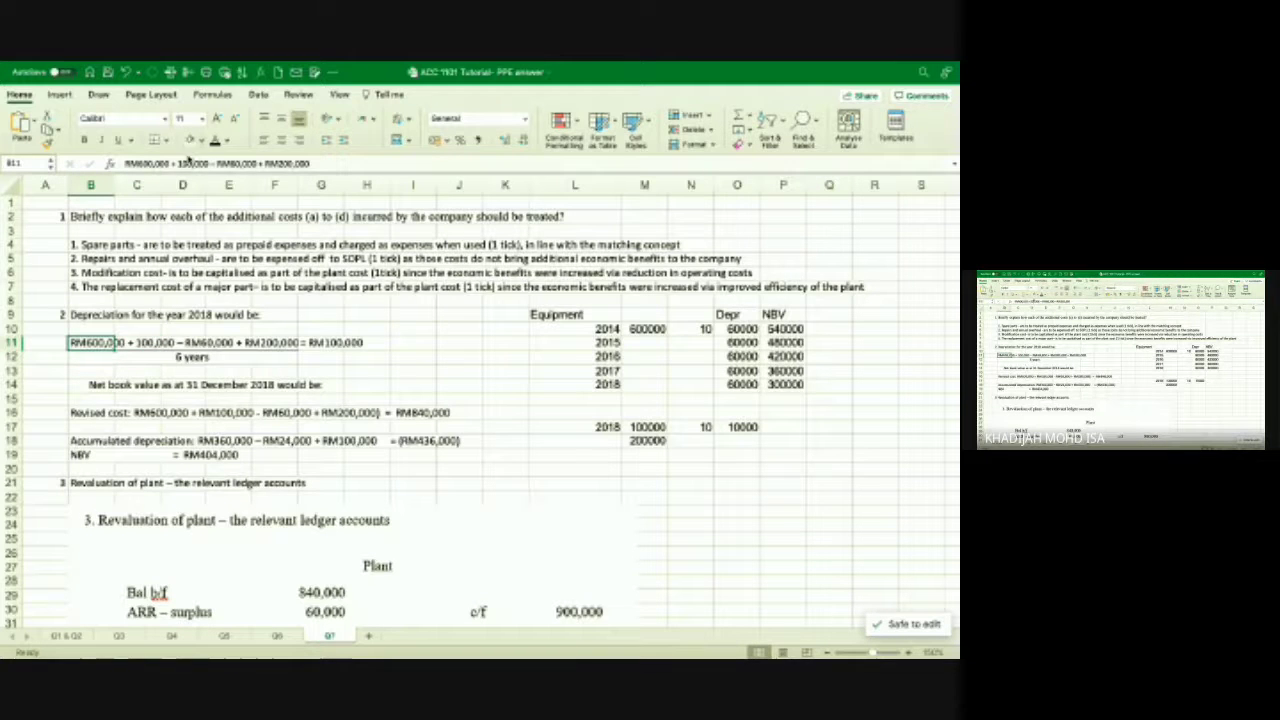
pyautogui.doubleClick(186, 164)
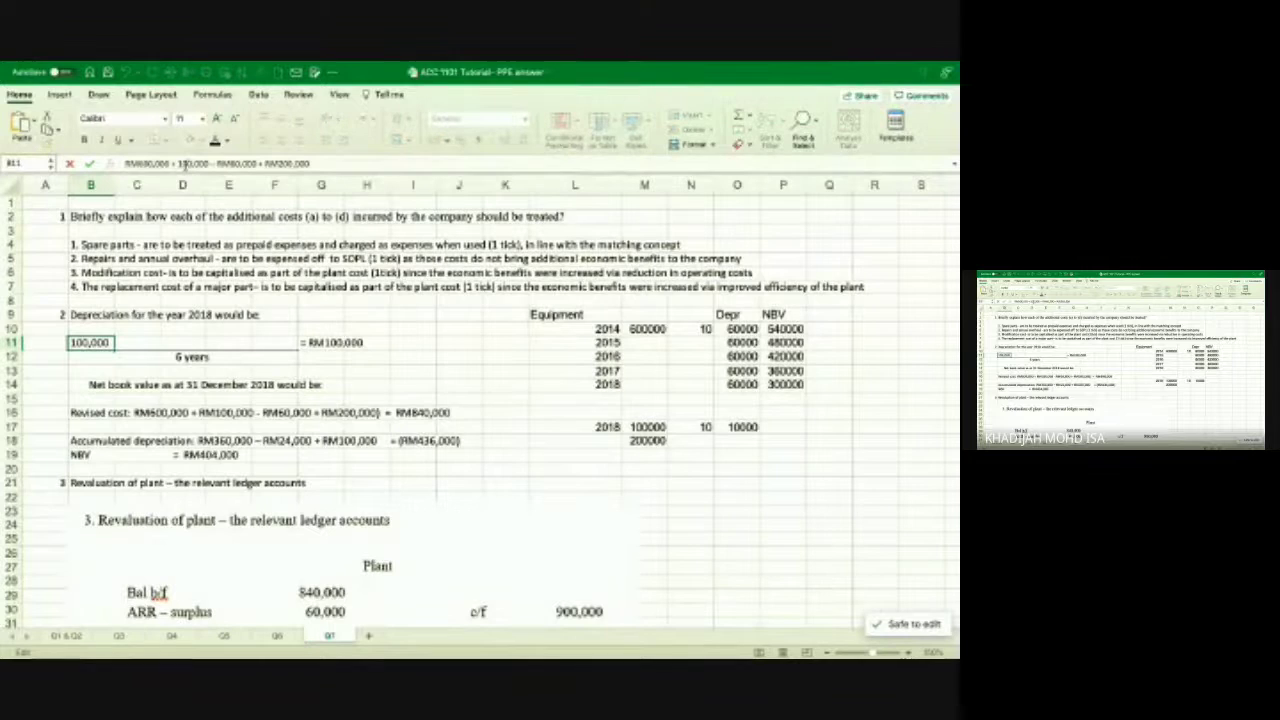
pyautogui.hotkey('ctrl', 'Left')
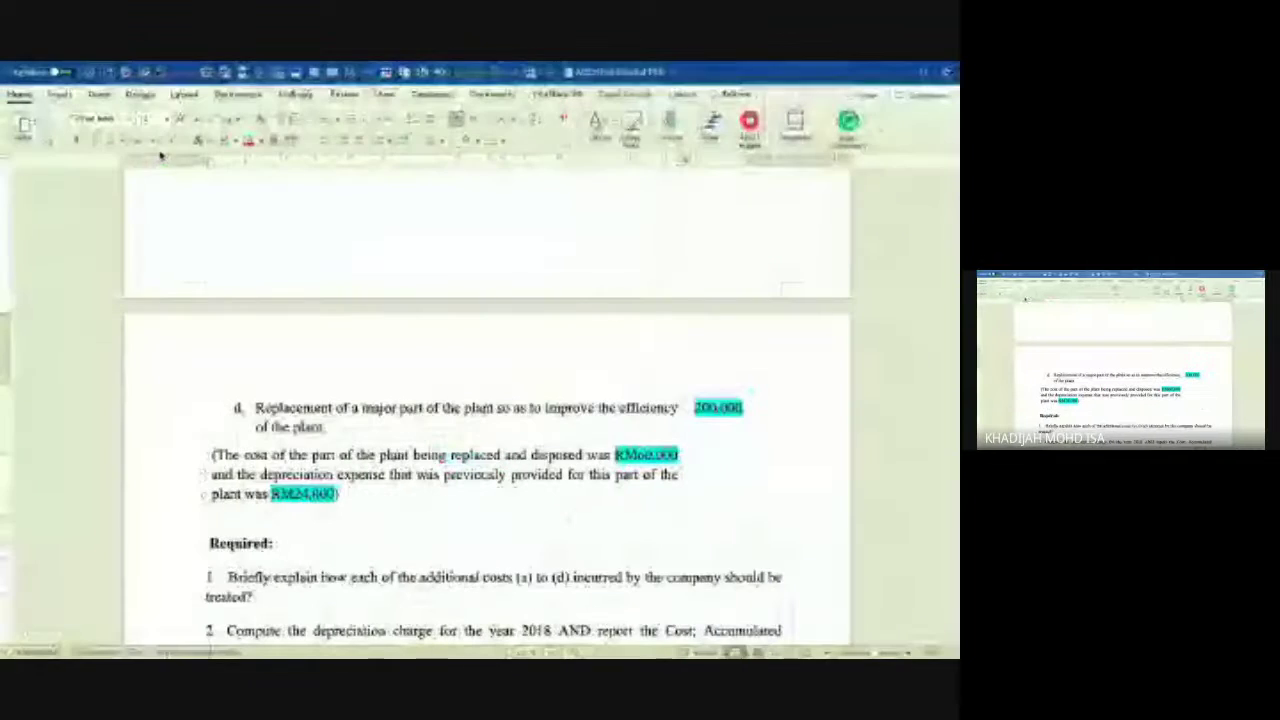
pyautogui.scroll(3, 436, 317)
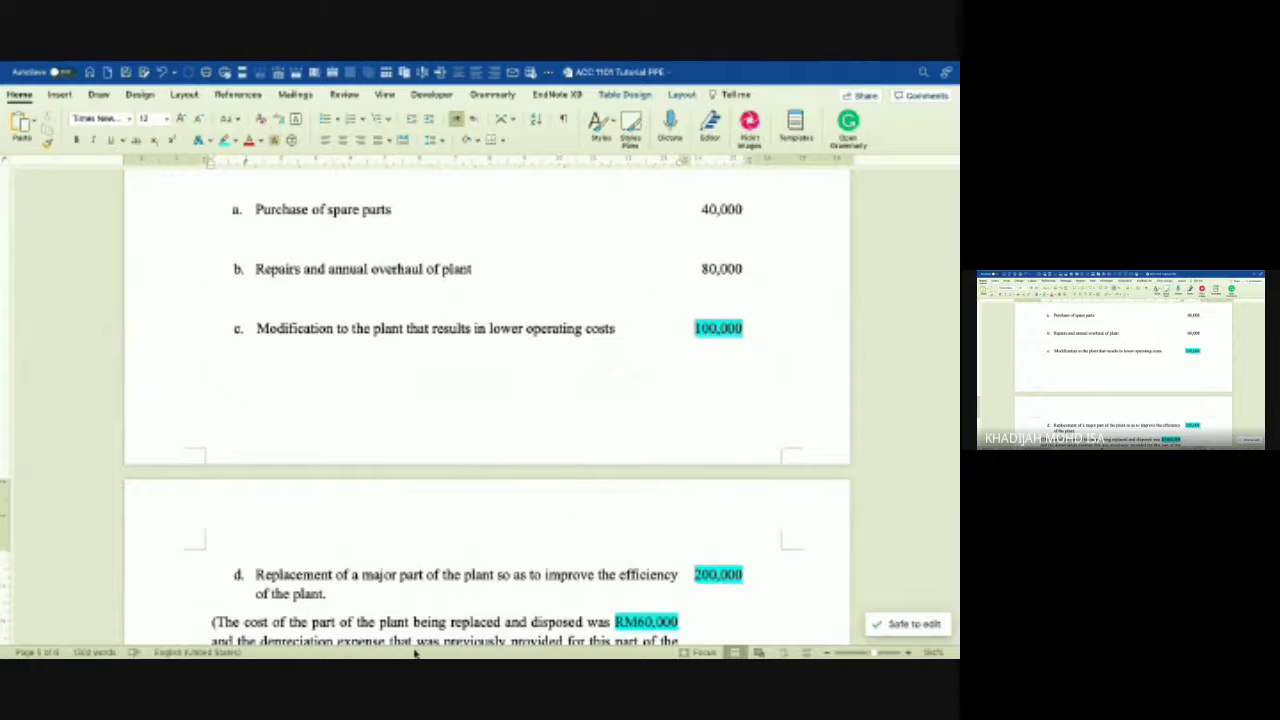
pyautogui.hotkey('ctrl', 'Right')
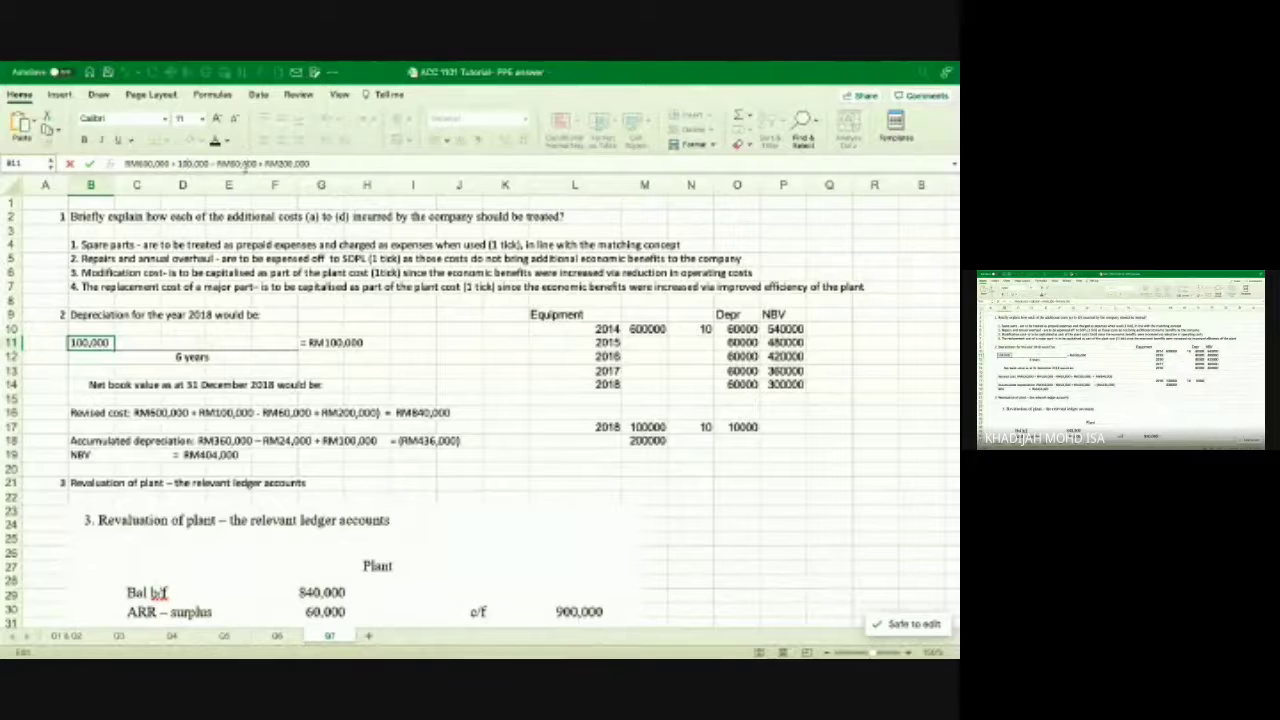
pyautogui.click(283, 163)
# Enter the replaced part's cost as -60000 in M15 of the equipment schedule.
pyautogui.click(648, 445)
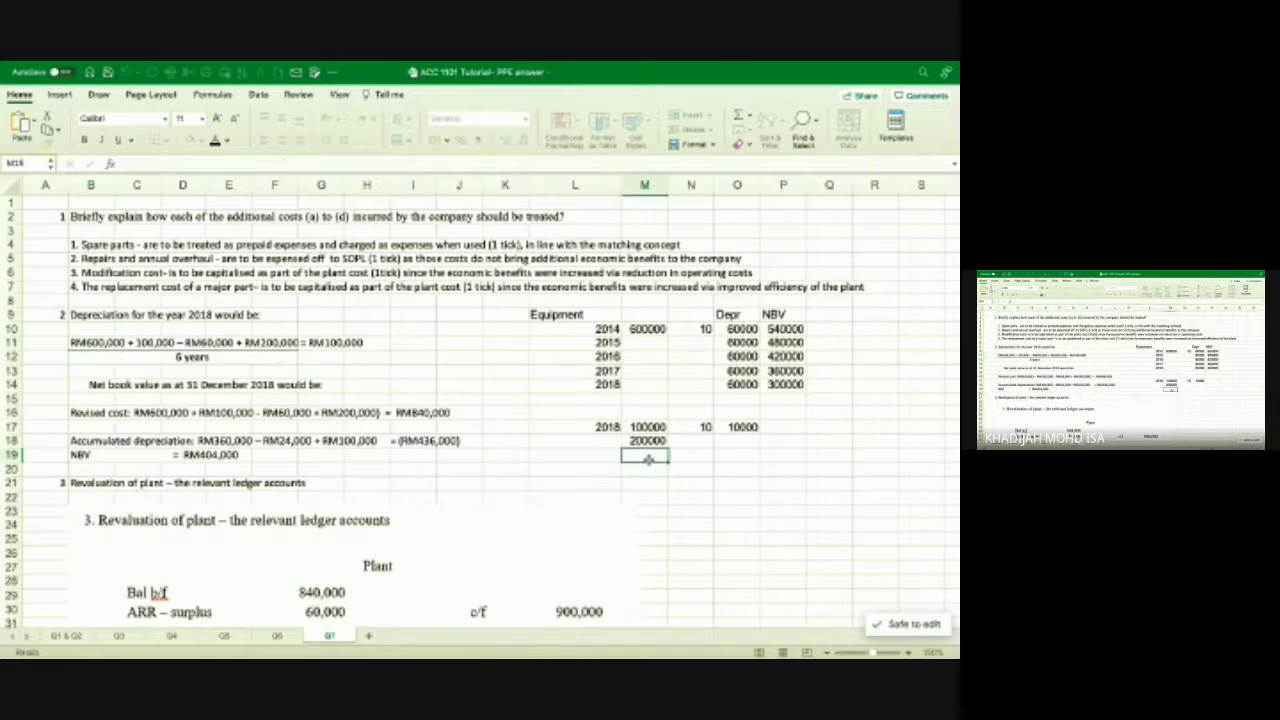
pyautogui.press('Up')
pyautogui.press('Up')
pyautogui.press('Up')
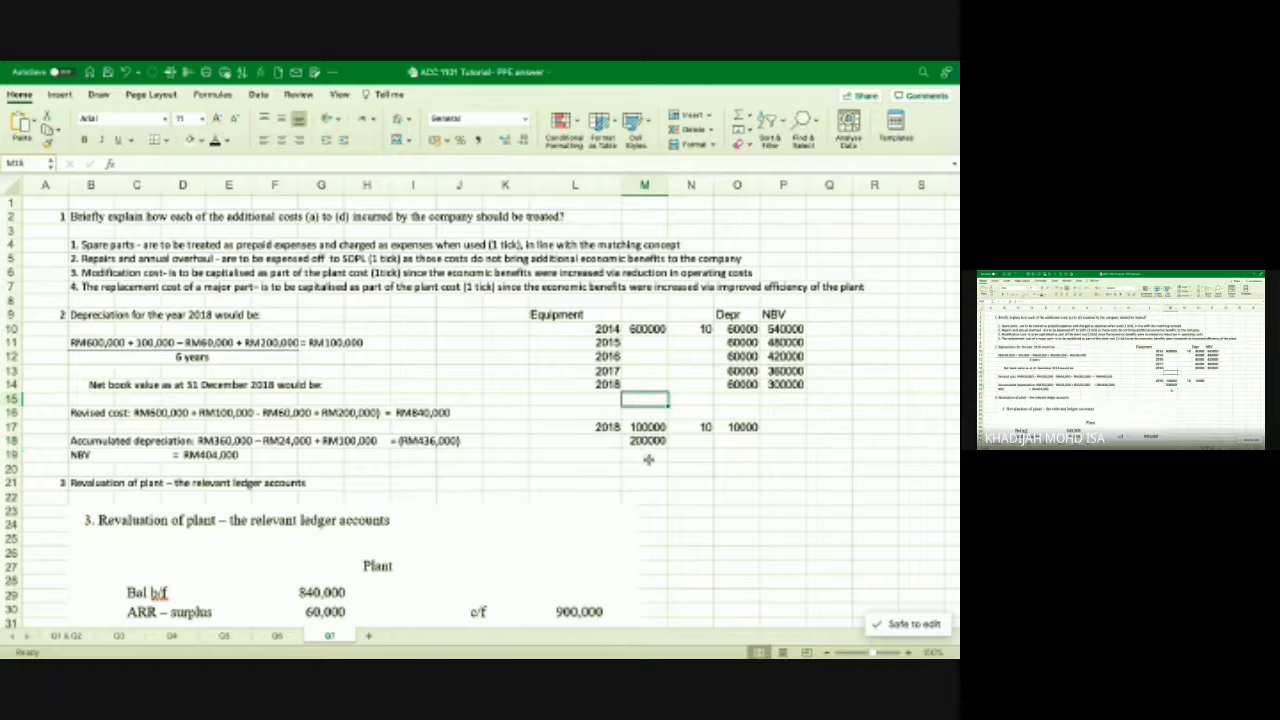
pyautogui.write('=-60000')
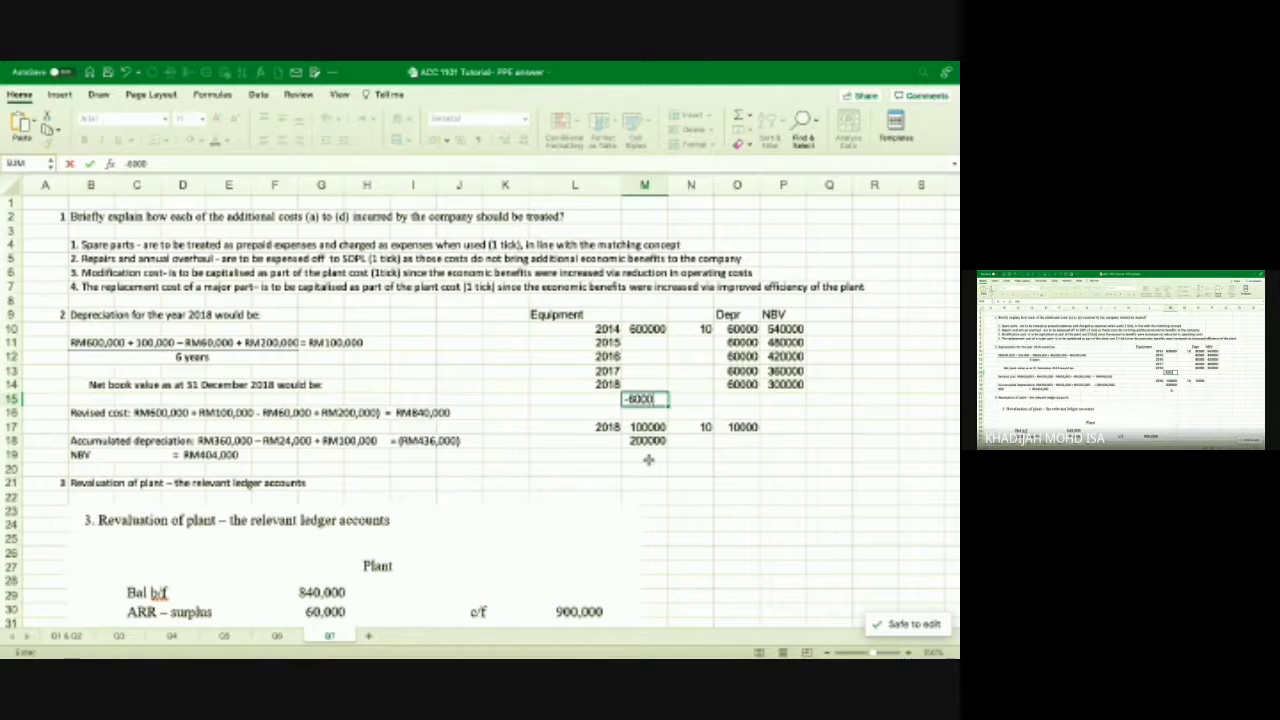
pyautogui.press('Return')
# Total the revised plant cost in M19 as =SUM(M10:M18).
pyautogui.press('Down')
pyautogui.press('Down')
pyautogui.press('Down')
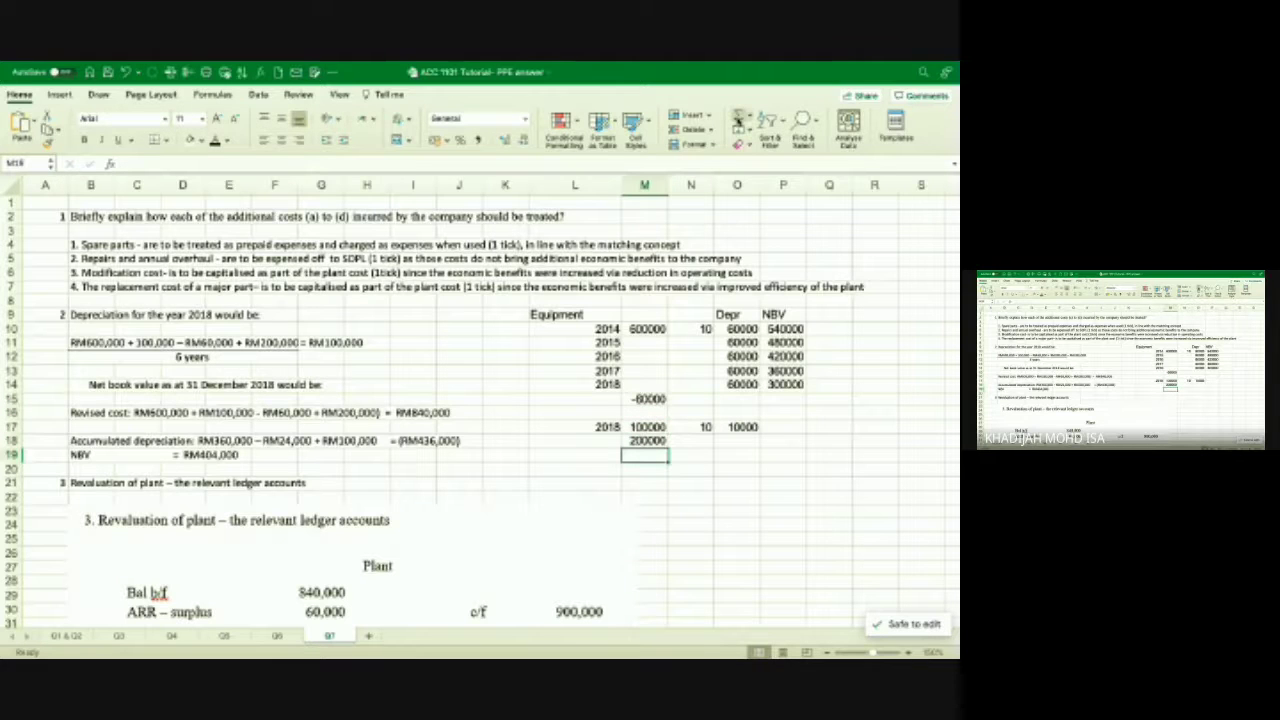
pyautogui.click(738, 117)
pyautogui.press('Up')
pyautogui.press('Up')
pyautogui.press('Up')
pyautogui.press('Up')
pyautogui.press('Up')
pyautogui.press('Up')
pyautogui.press('Up')
pyautogui.press('Up')
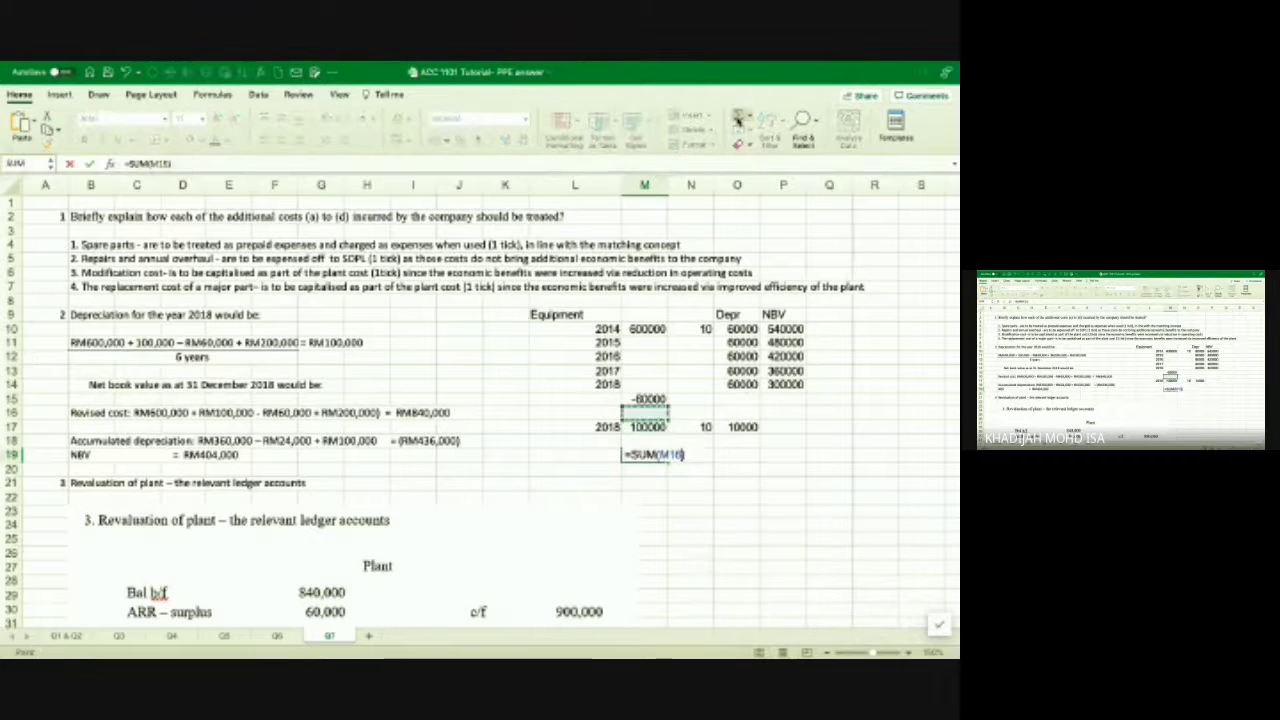
pyautogui.hotkey('shift', 'Down')
pyautogui.hotkey('shift', 'Down')
pyautogui.hotkey('shift', 'Down')
pyautogui.hotkey('shift', 'Down')
pyautogui.hotkey('shift', 'Down')
pyautogui.hotkey('shift', 'Down')
pyautogui.hotkey('shift', 'Down')
pyautogui.hotkey('shift', 'Down')
pyautogui.hotkey('shift', 'Down')
pyautogui.hotkey('shift', 'Down')
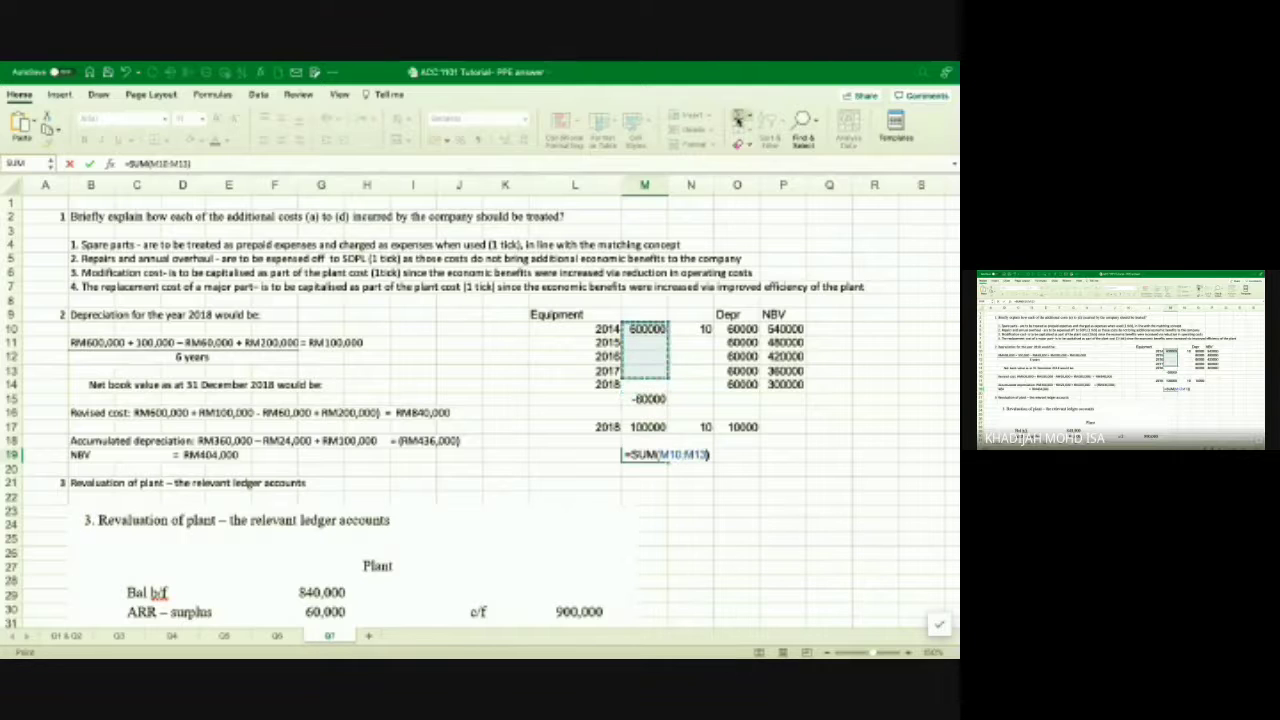
pyautogui.hotkey('shift', 'Up')
pyautogui.hotkey('shift', 'Up')
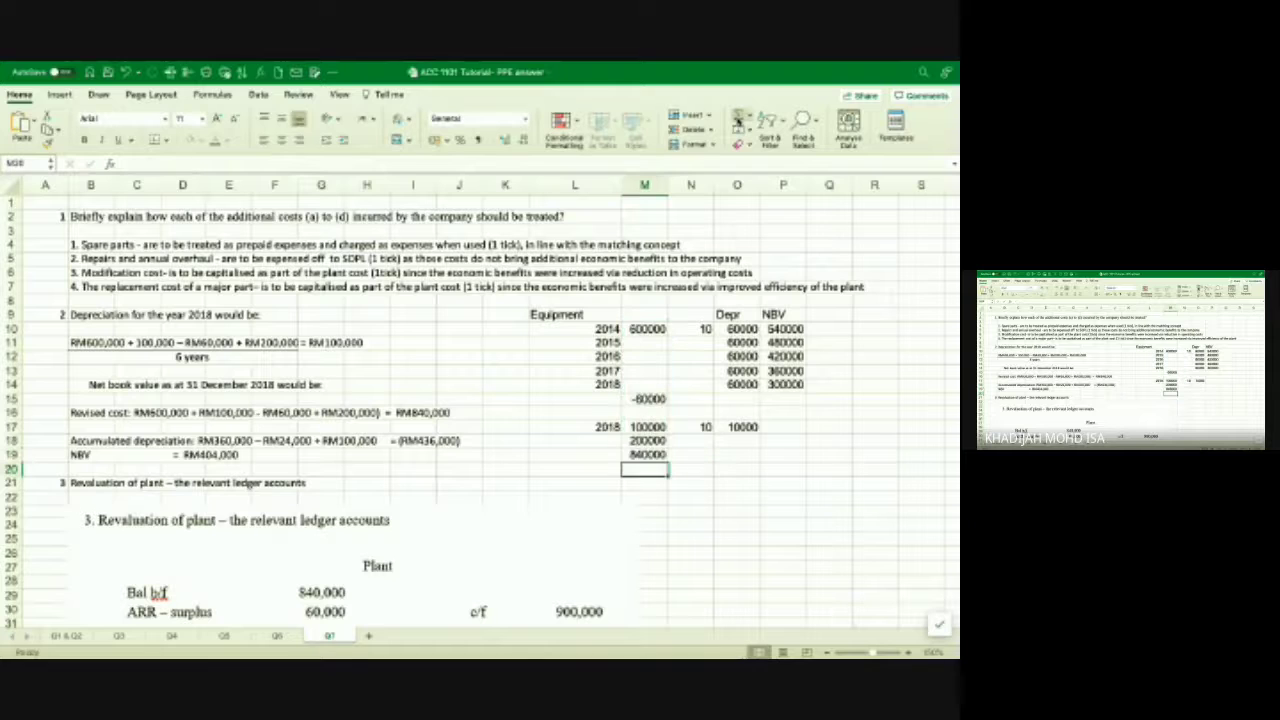
pyautogui.press('Return')
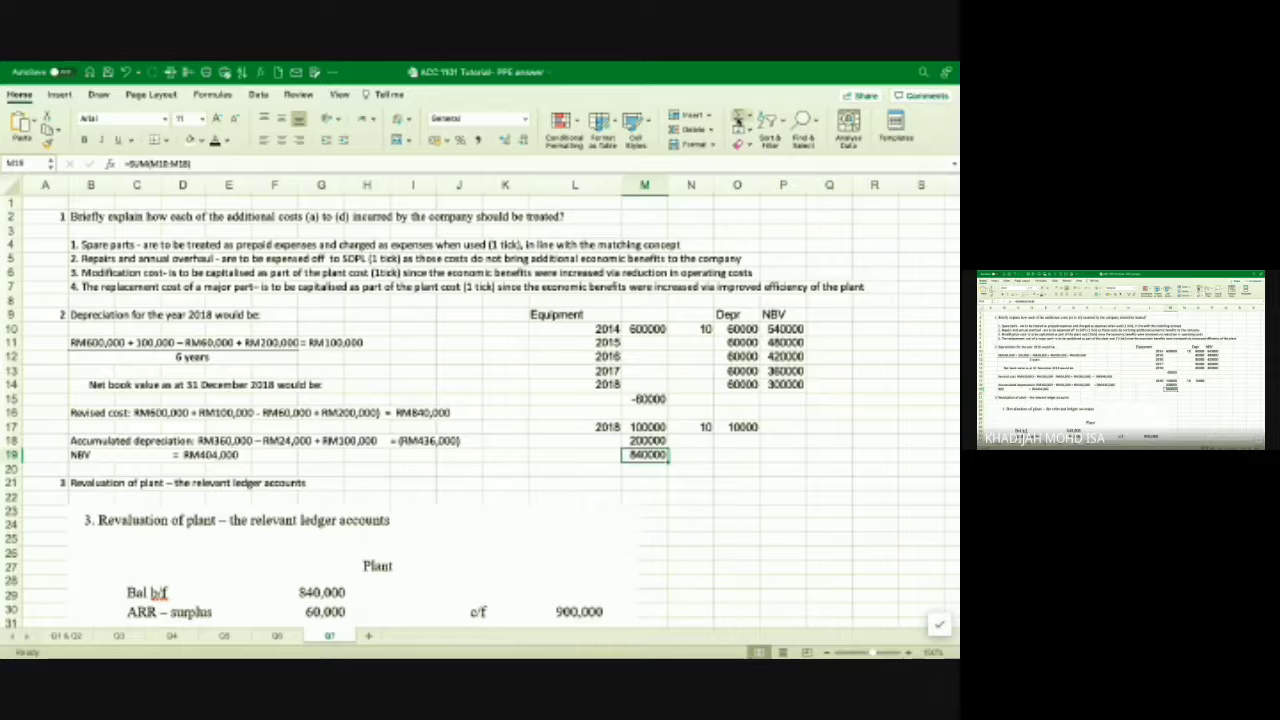
# Enter a 10-year life in N19 and calculate the depreciation in O19 as =M19/N19.
pyautogui.click(691, 454)
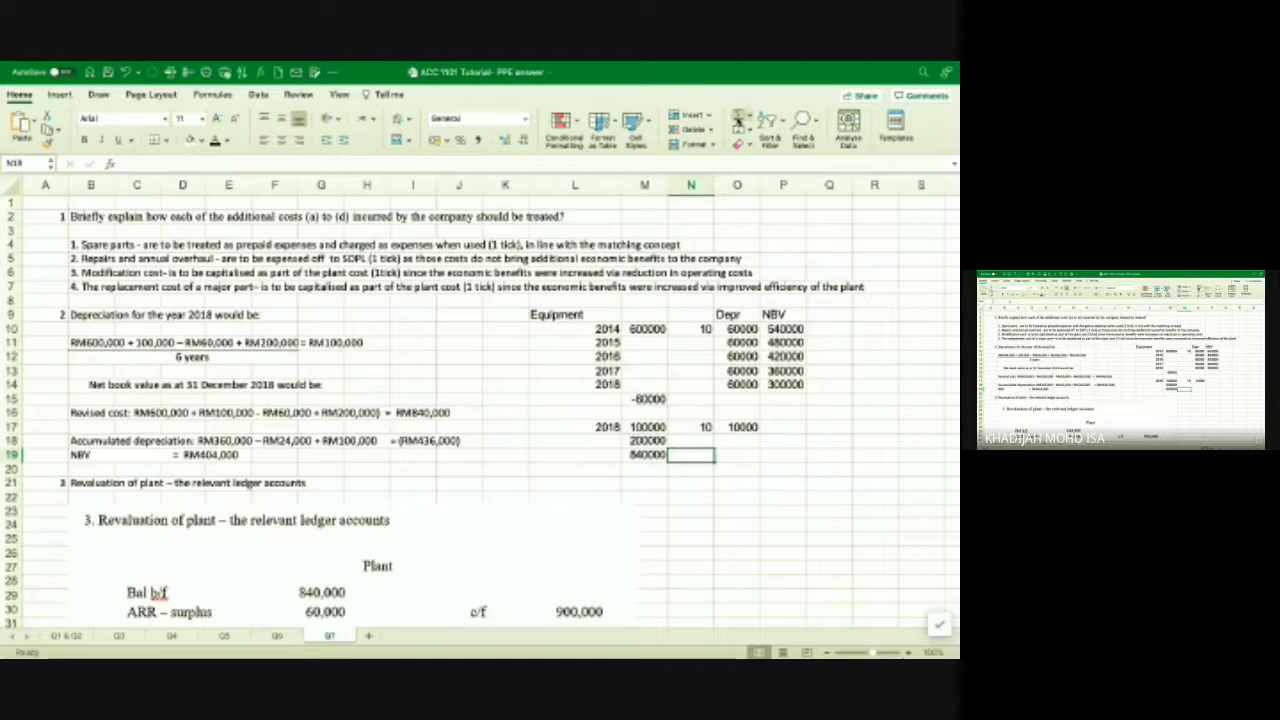
pyautogui.write('10')
pyautogui.press('Tab')
pyautogui.write('=')
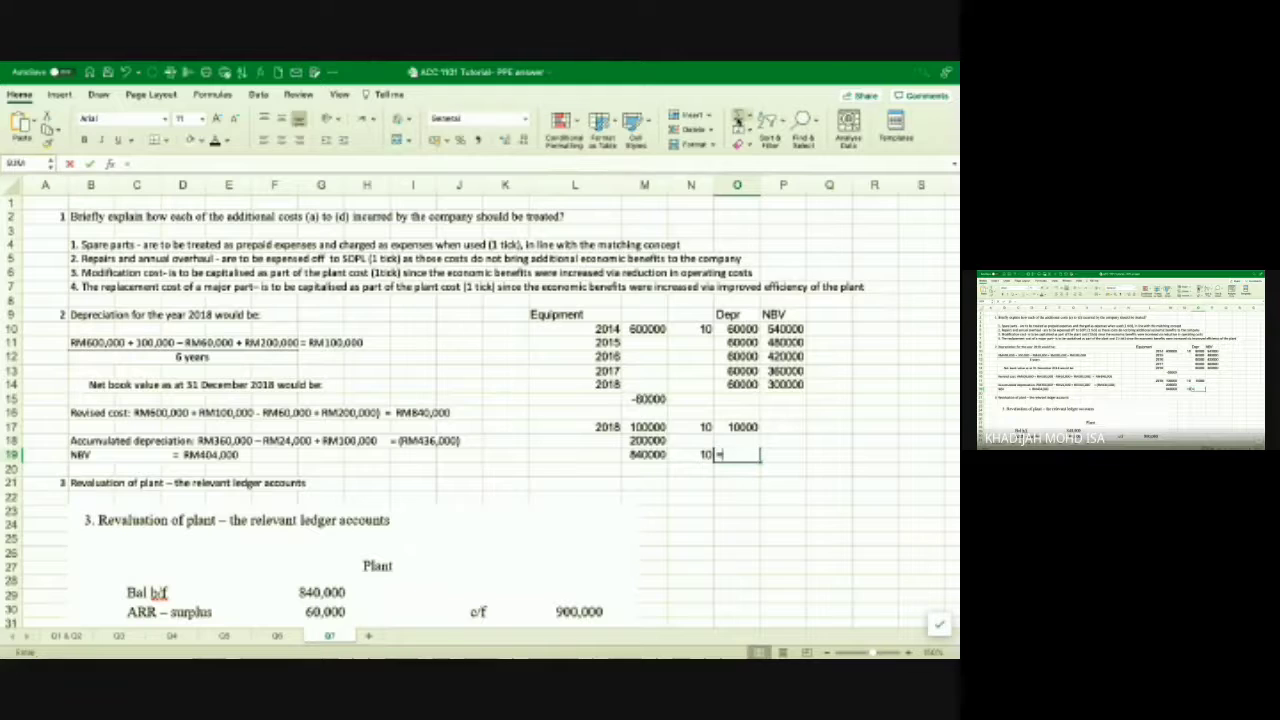
pyautogui.write('M19/N19')
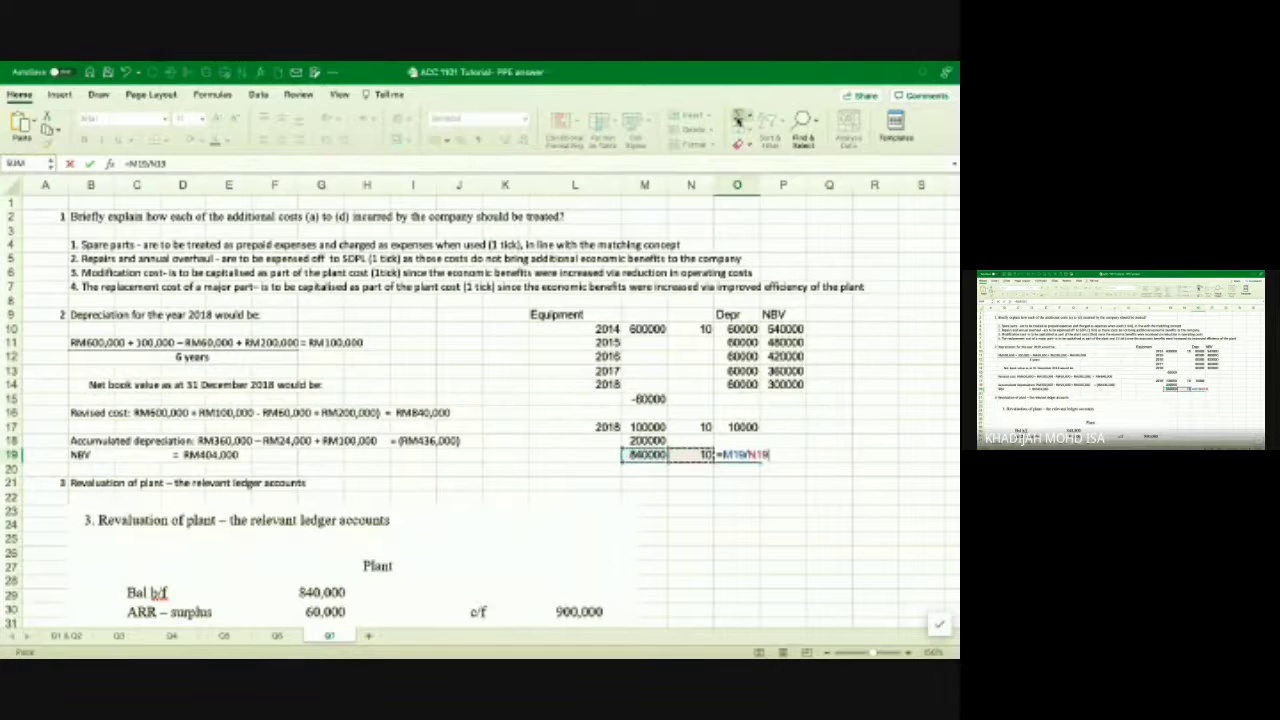
pyautogui.press('Return')
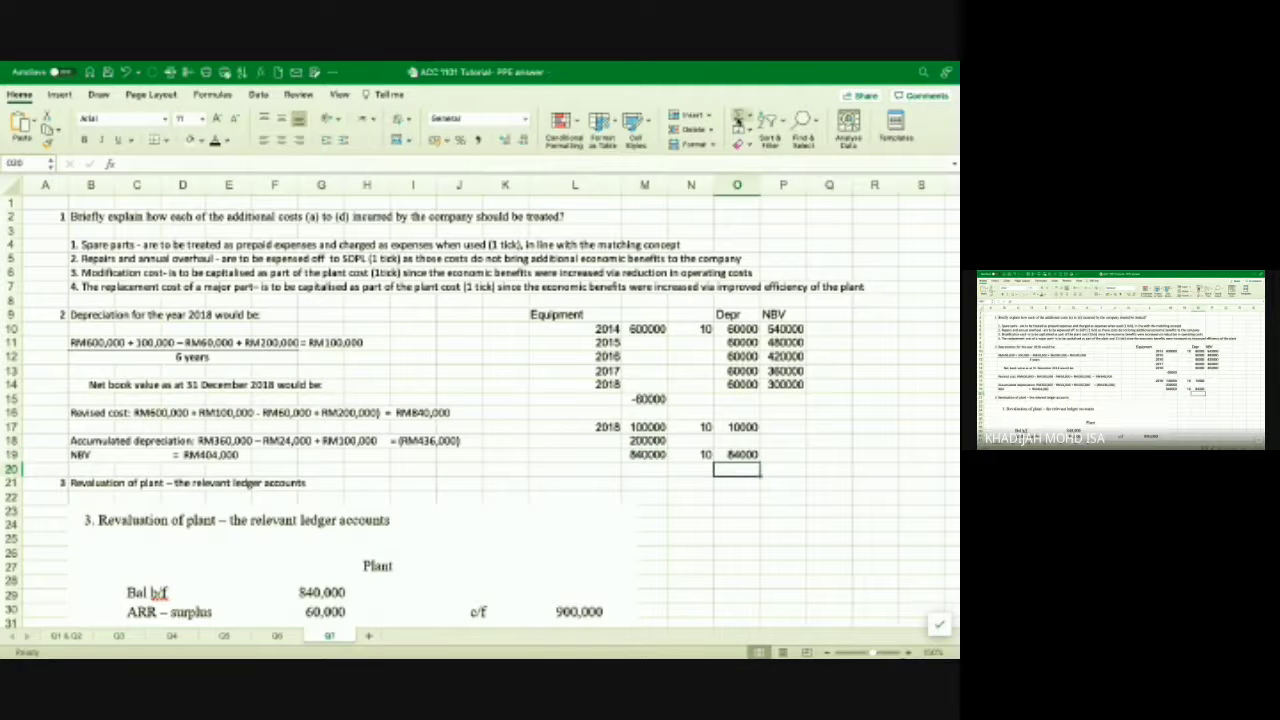
pyautogui.press('Up')
pyautogui.press('Left')
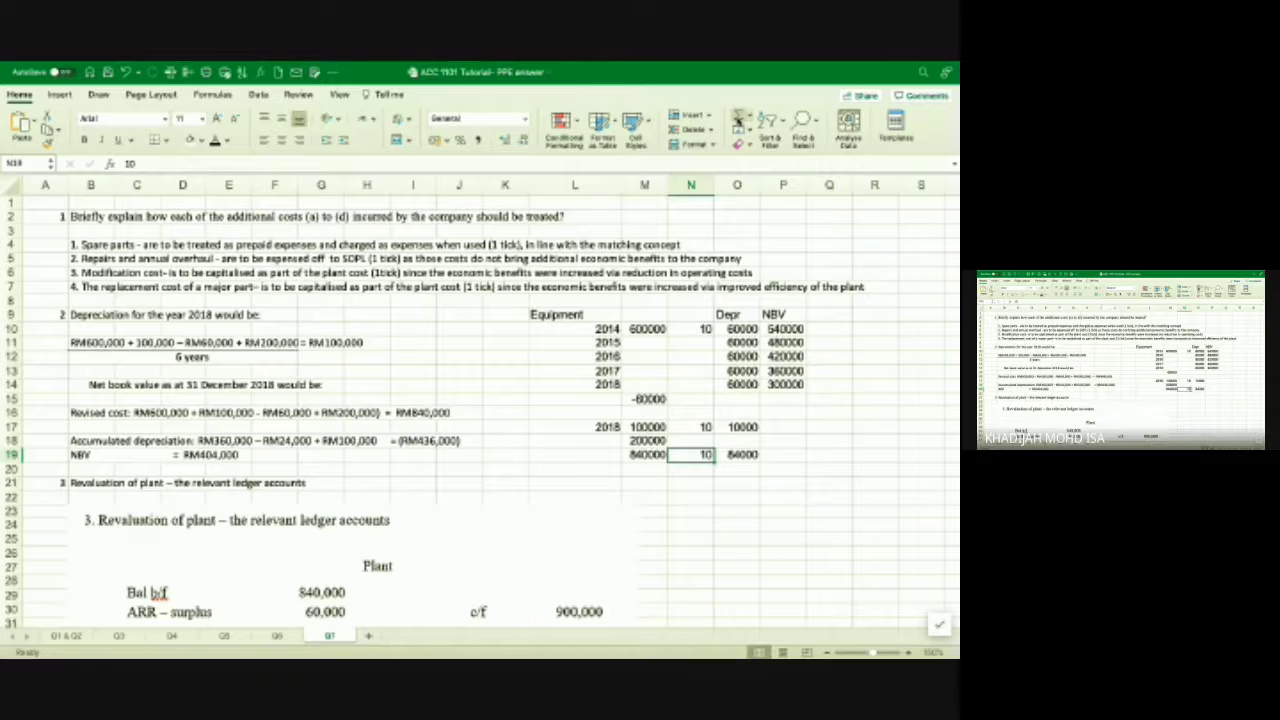
# Change the first amount in the B11 depreciation workings to RM360,000.
pyautogui.click(100, 342)
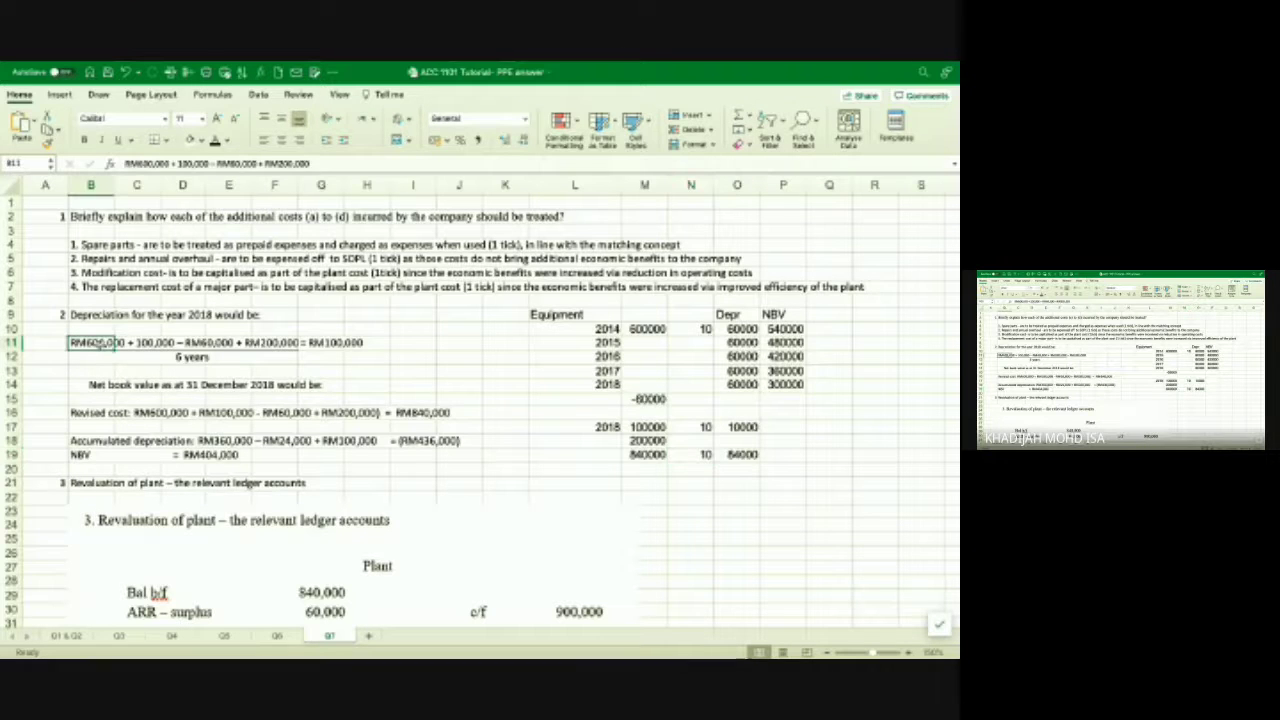
pyautogui.click(152, 163)
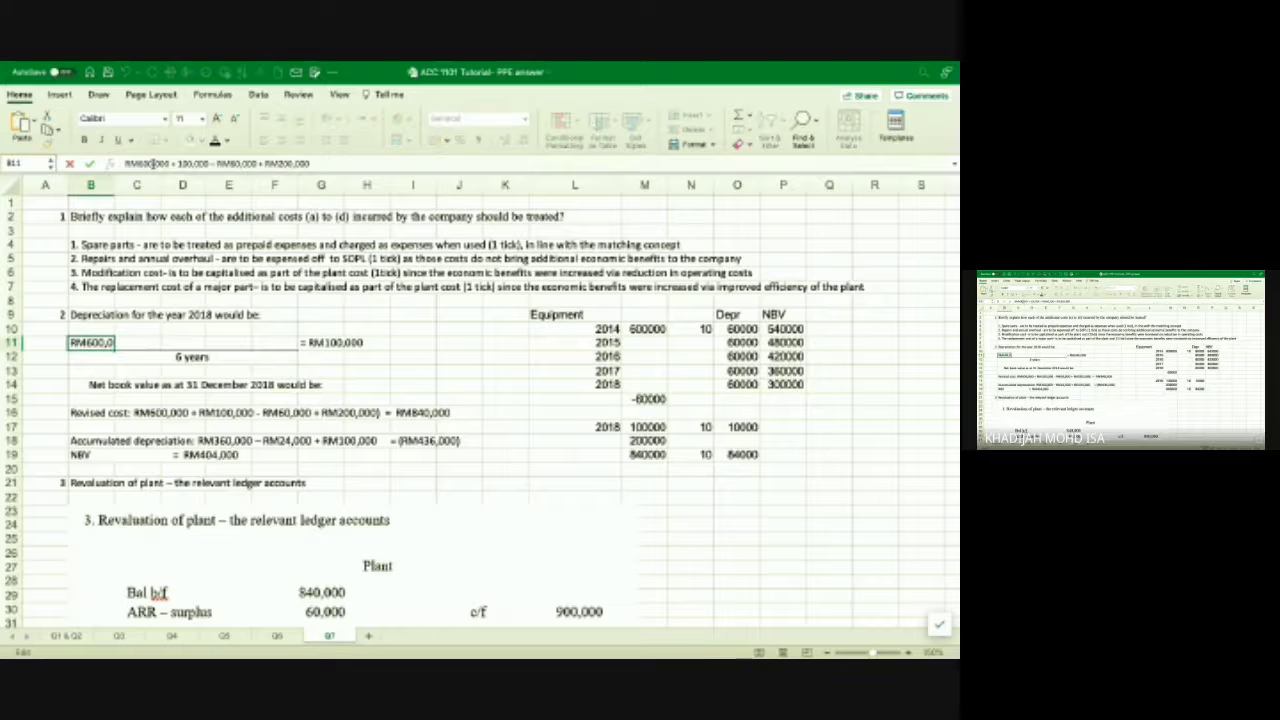
pyautogui.press('BackSpace')
pyautogui.press('BackSpace')
pyautogui.press('BackSpace')
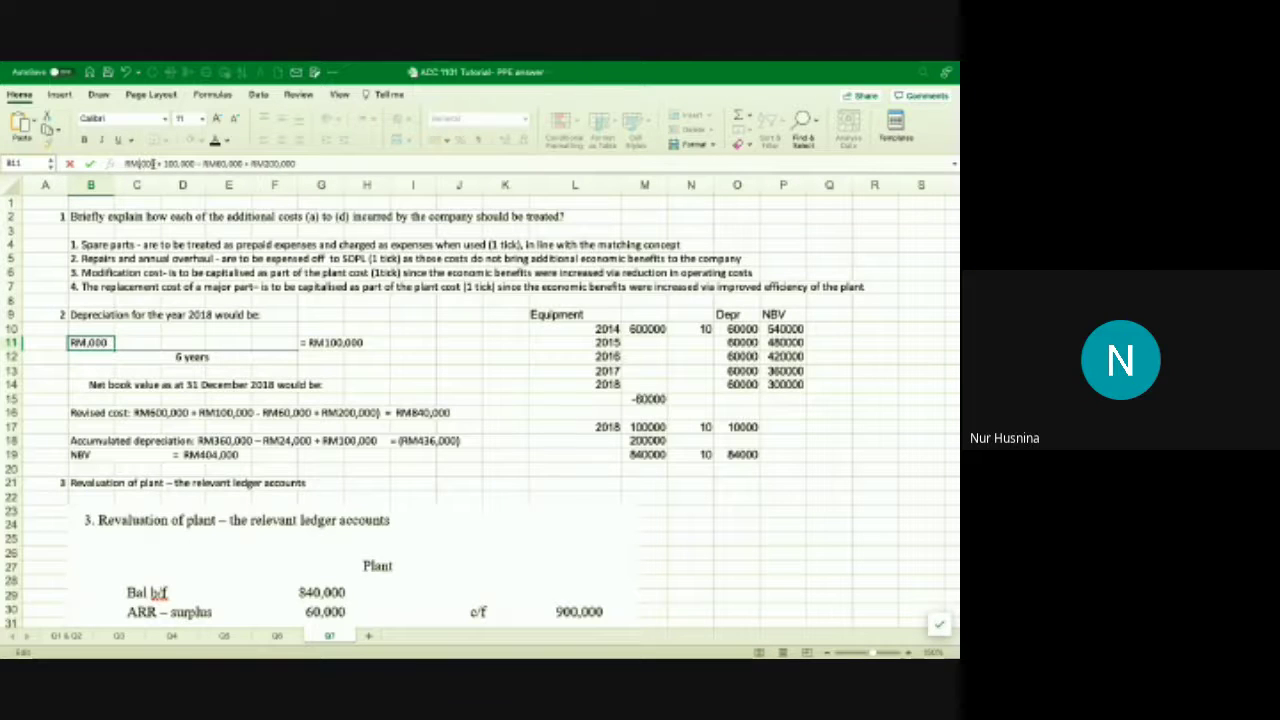
pyautogui.write('600')
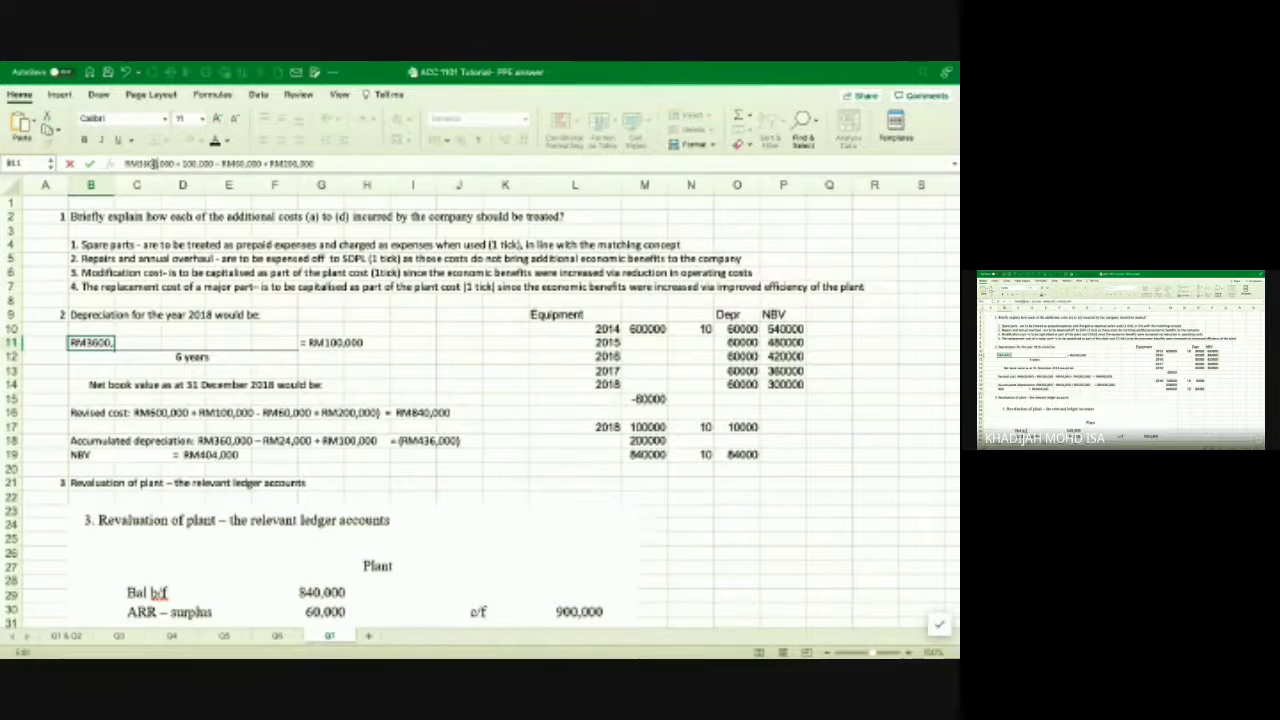
pyautogui.press('Return')
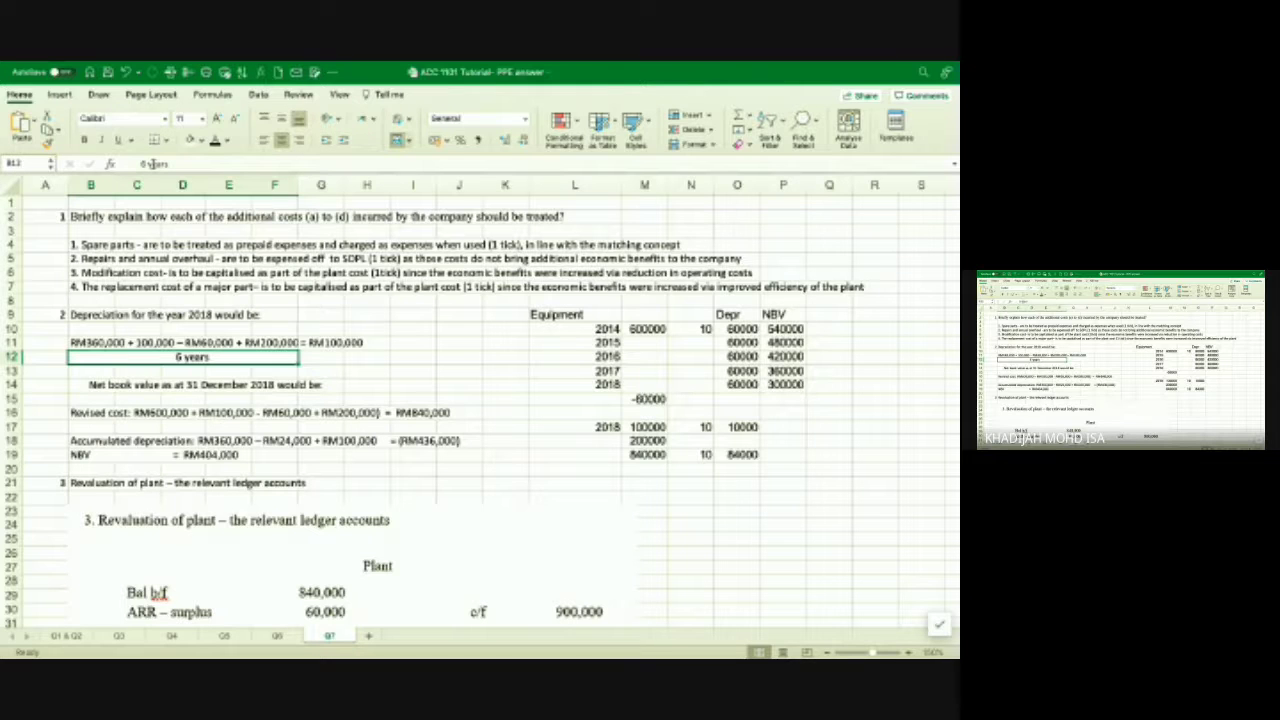
# Shade the revised cost, accumulated depreciation and NBV workings in B16:J19 with a light blue fill.
pyautogui.press('Down')
pyautogui.press('Down')
pyautogui.press('Down')
pyautogui.press('Down')
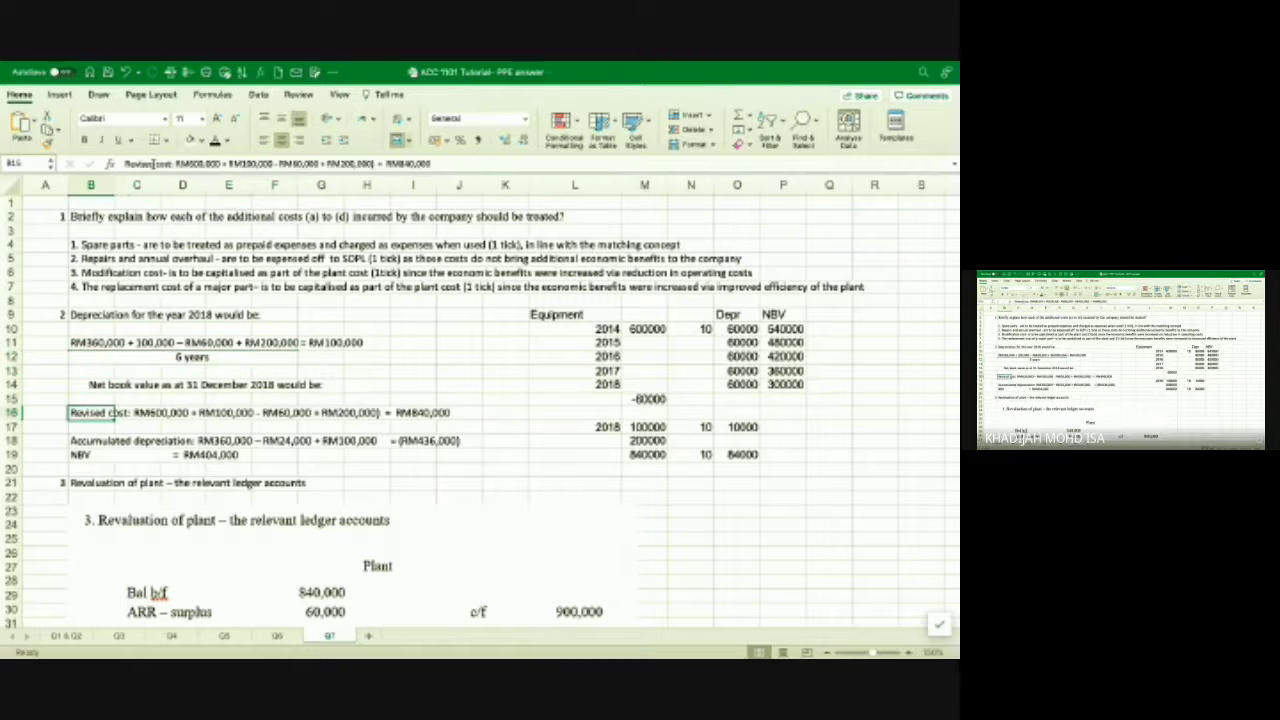
pyautogui.hotkey('shift', 'Down')
pyautogui.hotkey('shift', 'Down')
pyautogui.hotkey('shift', 'Down')
pyautogui.hotkey('shift', 'Right')
pyautogui.hotkey('shift', 'Right')
pyautogui.hotkey('shift', 'Right')
pyautogui.hotkey('shift', 'Right')
pyautogui.hotkey('shift', 'Right')
pyautogui.hotkey('shift', 'Right')
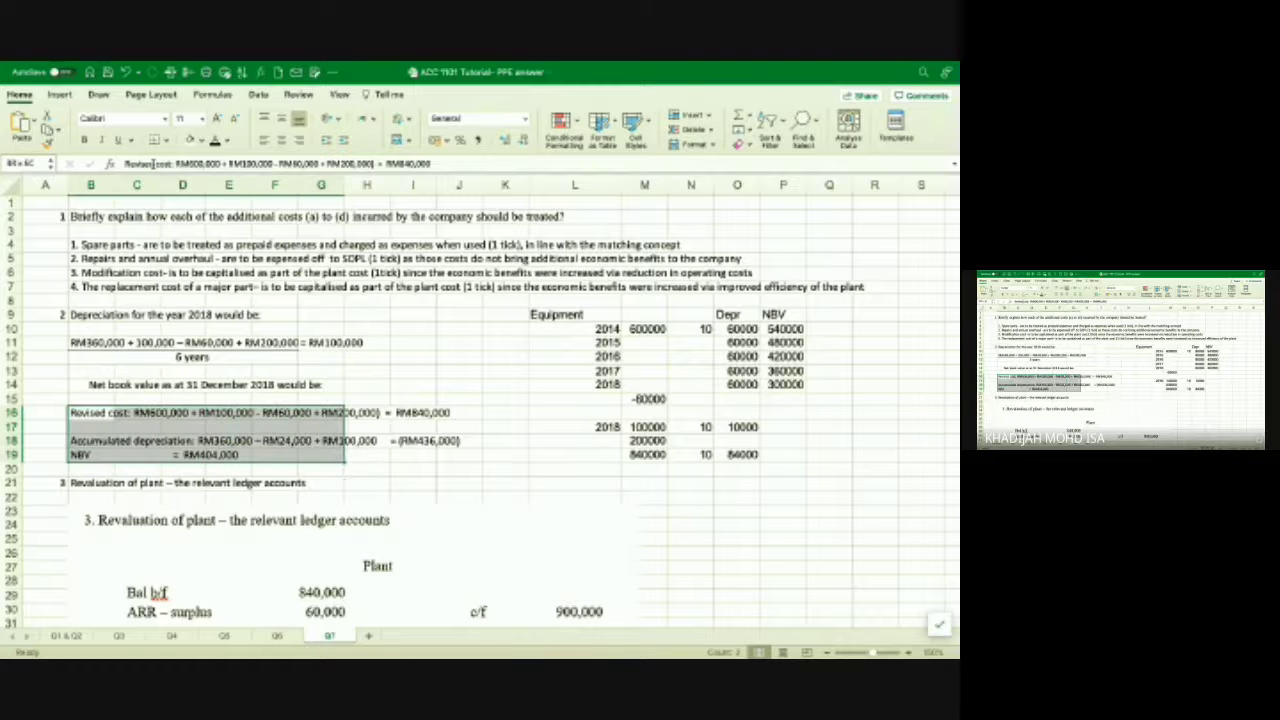
pyautogui.hotkey('shift', 'Right')
pyautogui.hotkey('shift', 'Right')
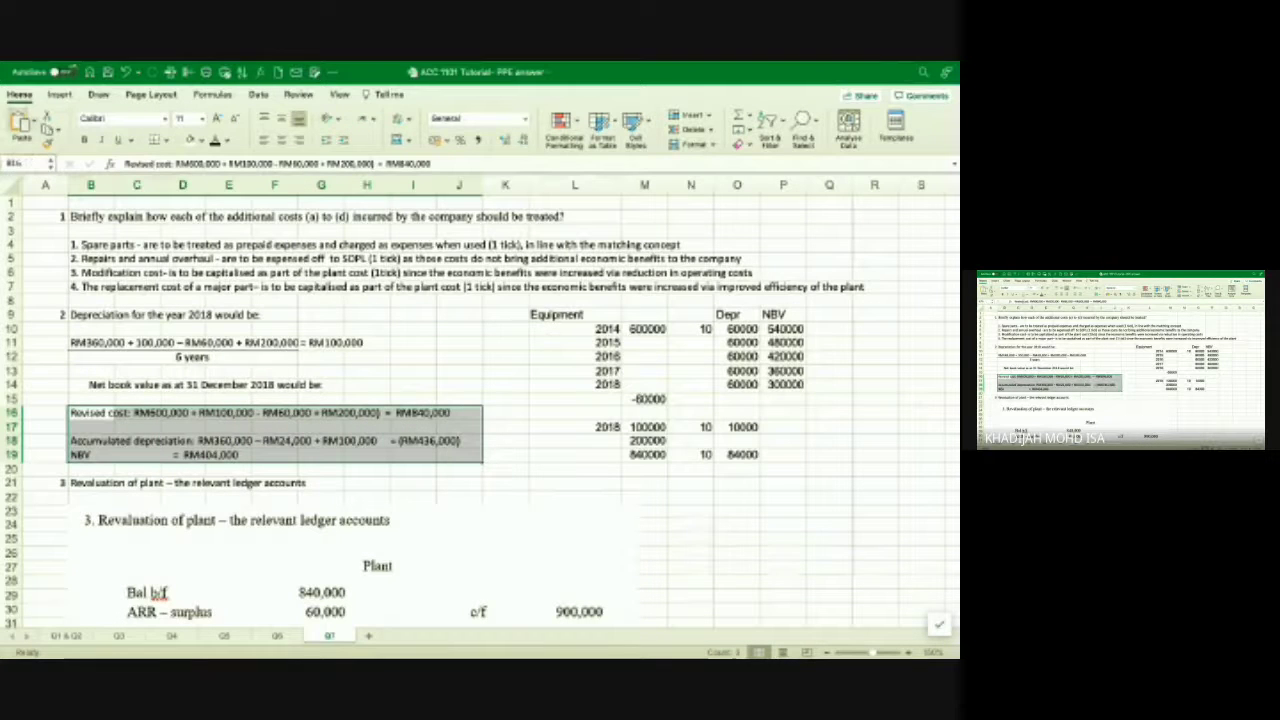
pyautogui.click(203, 141)
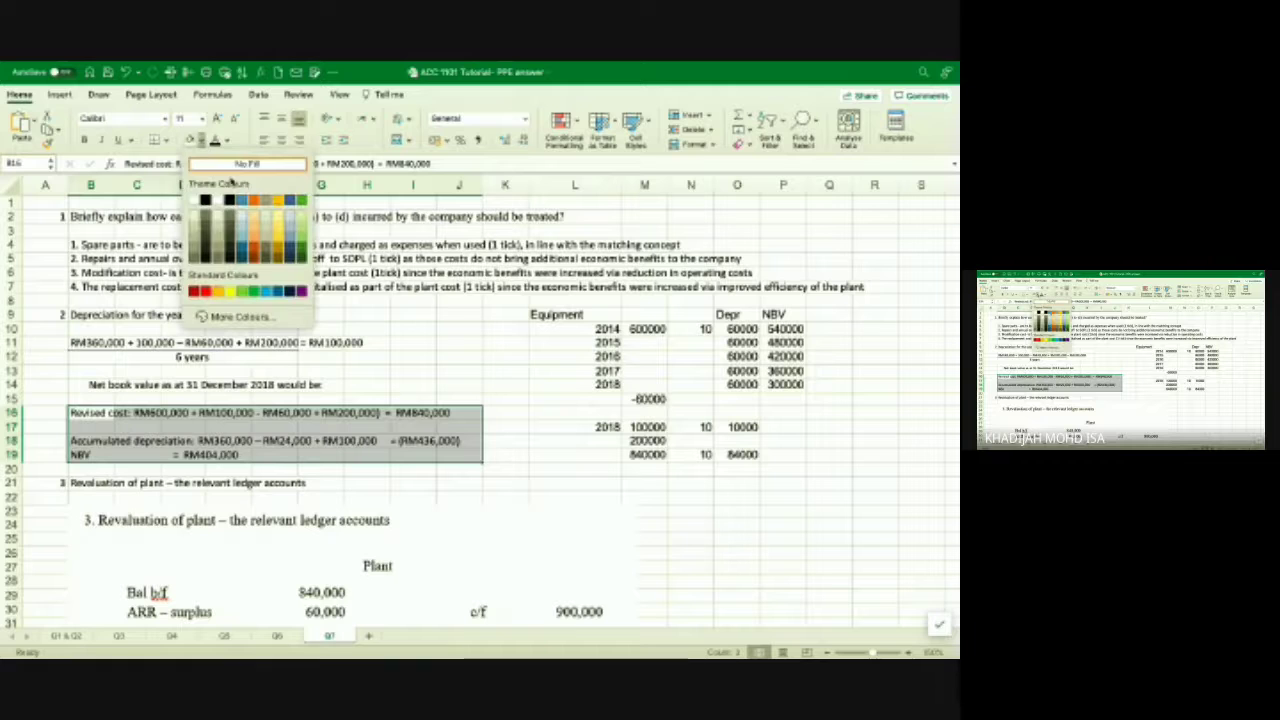
pyautogui.click(242, 222)
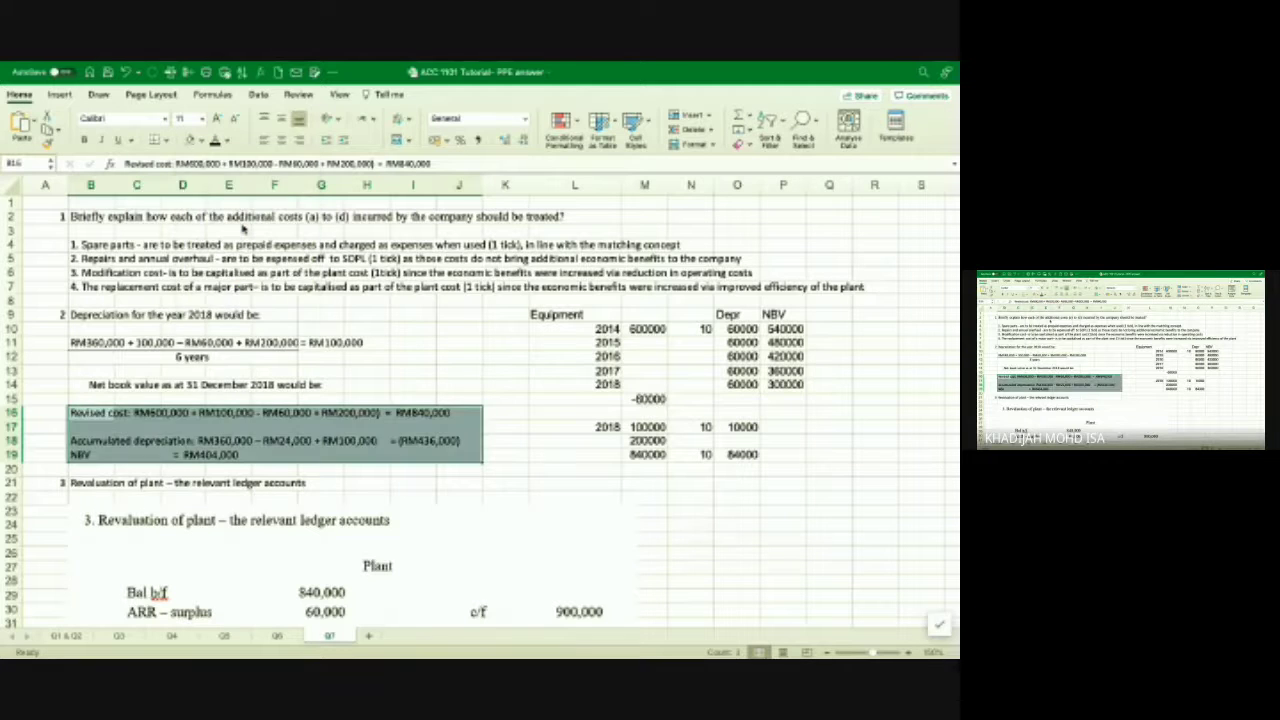
pyautogui.press('Down')
pyautogui.press('Up')
pyautogui.press('Right')
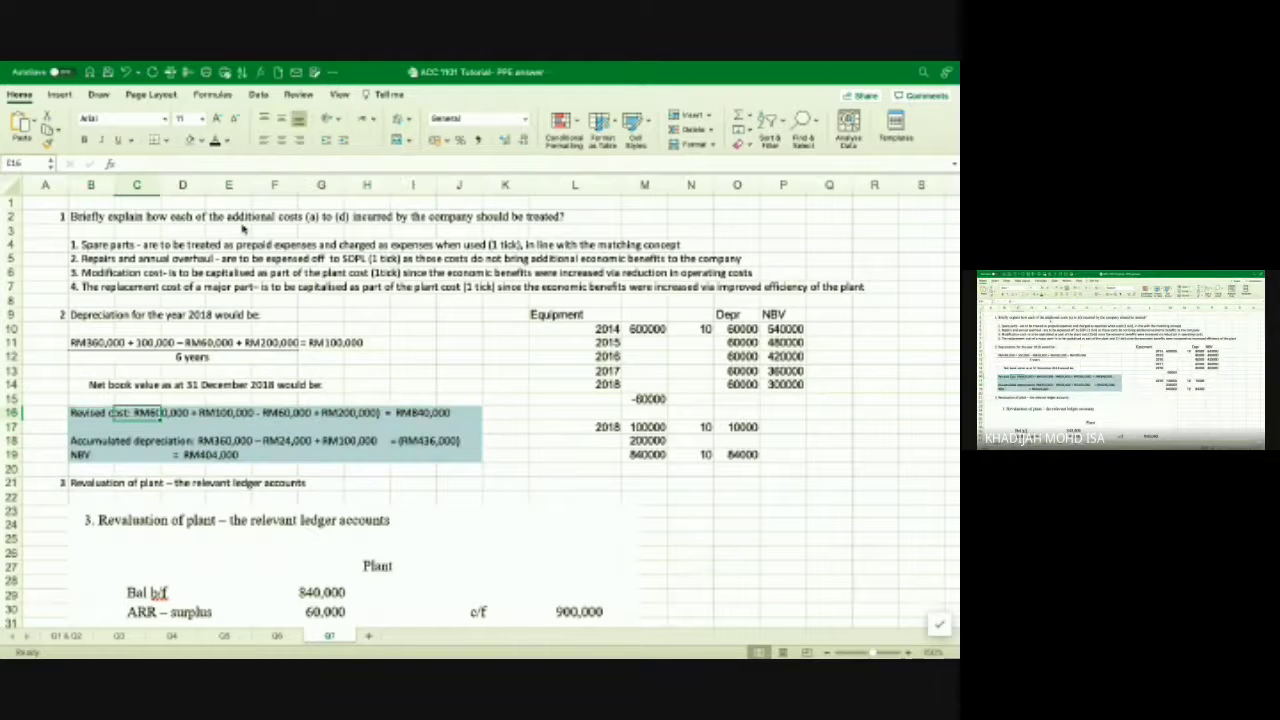
# Make the revised plant cost total in M19 bold.
pyautogui.click(648, 455)
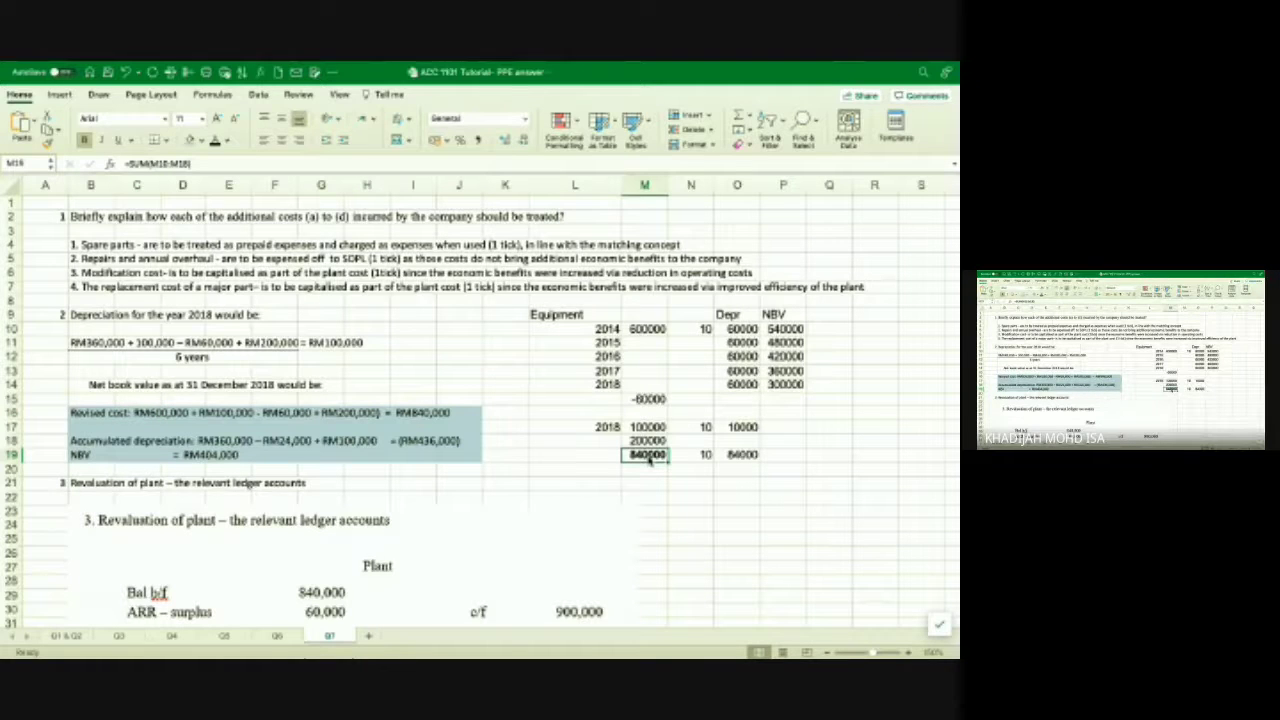
pyautogui.press('Up')
pyautogui.press('Up')
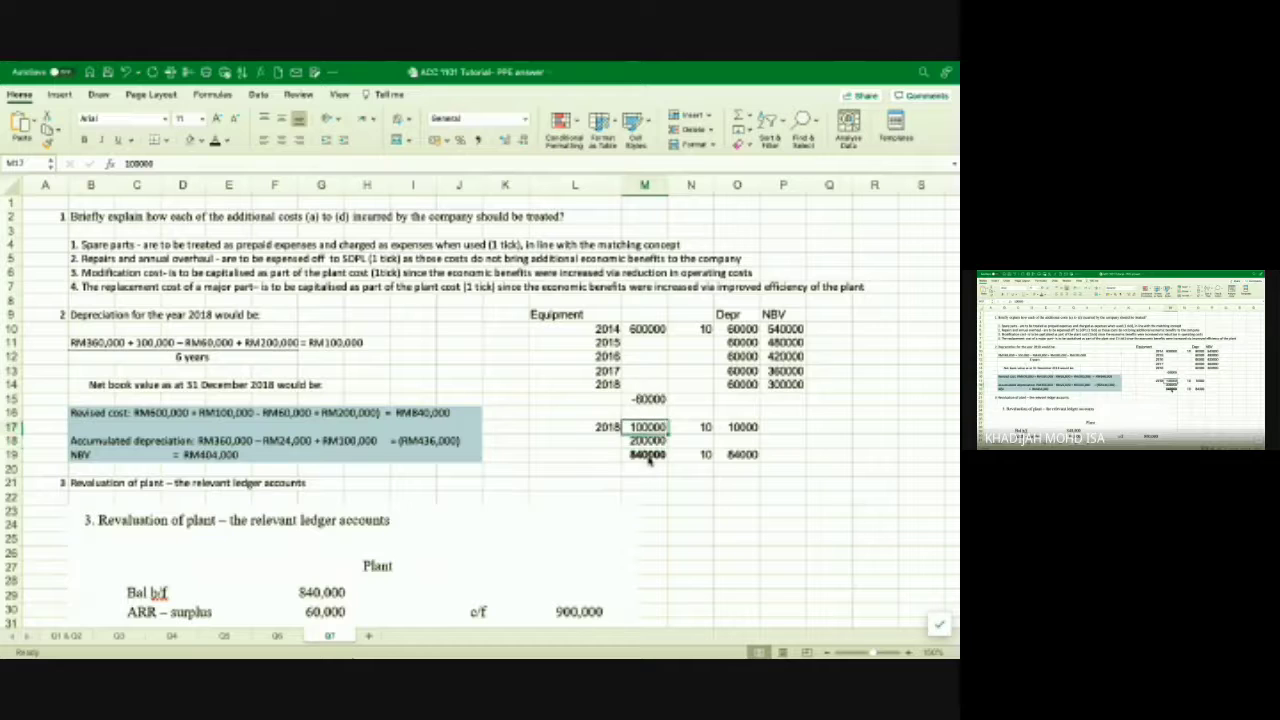
pyautogui.press('Down')
pyautogui.press('Down')
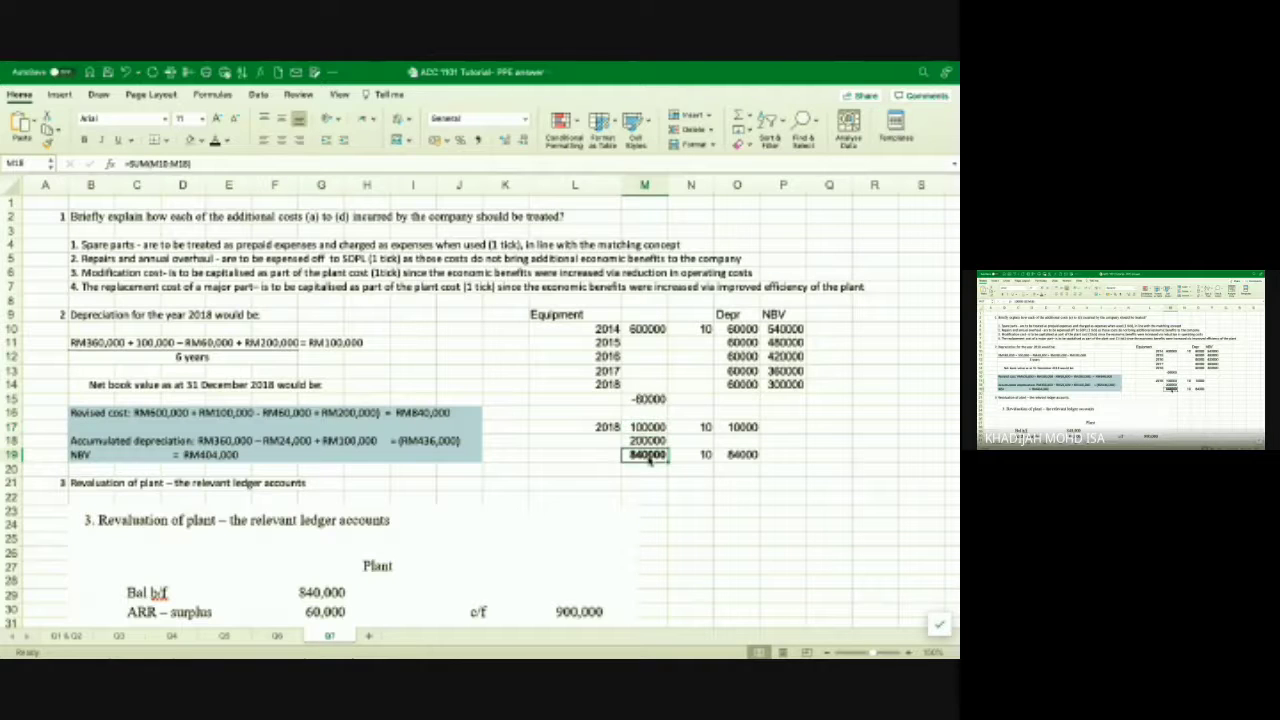
pyautogui.press('Down')
pyautogui.press('Right')
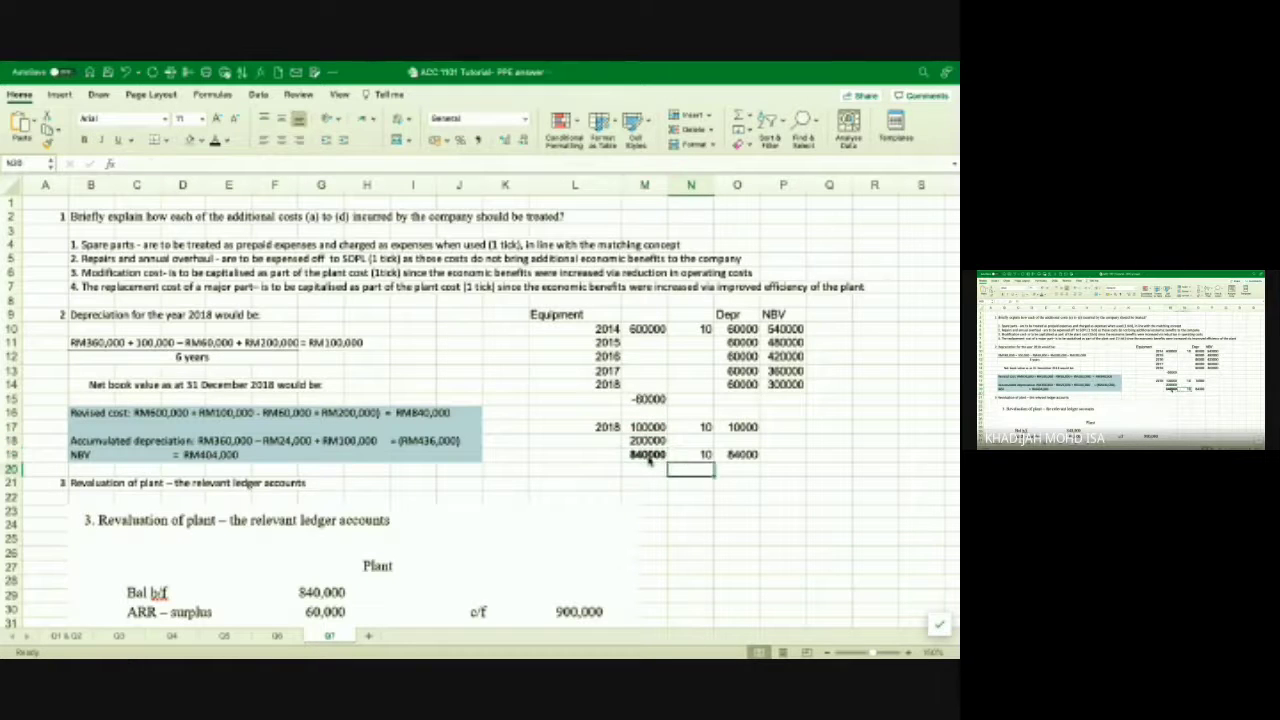
pyautogui.press('Up')
pyautogui.press('Up')
pyautogui.press('Up')
pyautogui.press('Right')
pyautogui.press('Right')
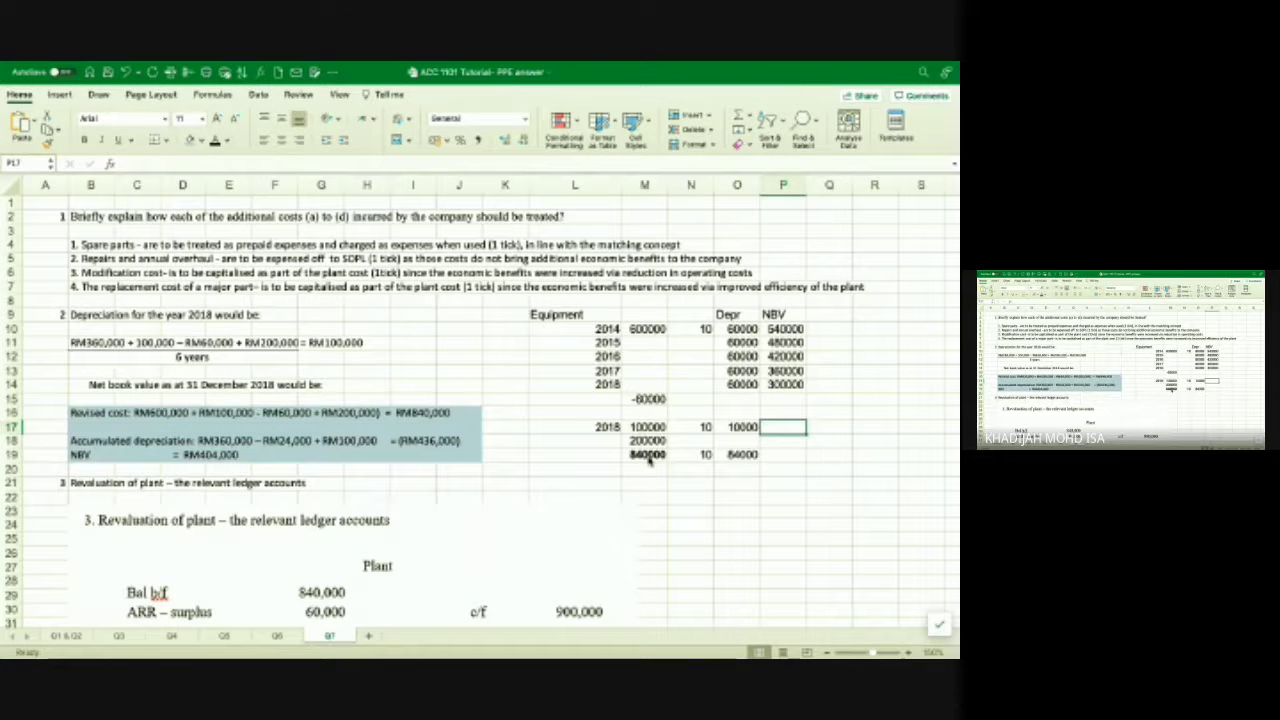
pyautogui.press('Down')
pyautogui.press('Down')
pyautogui.press('Down')
pyautogui.press('Down')
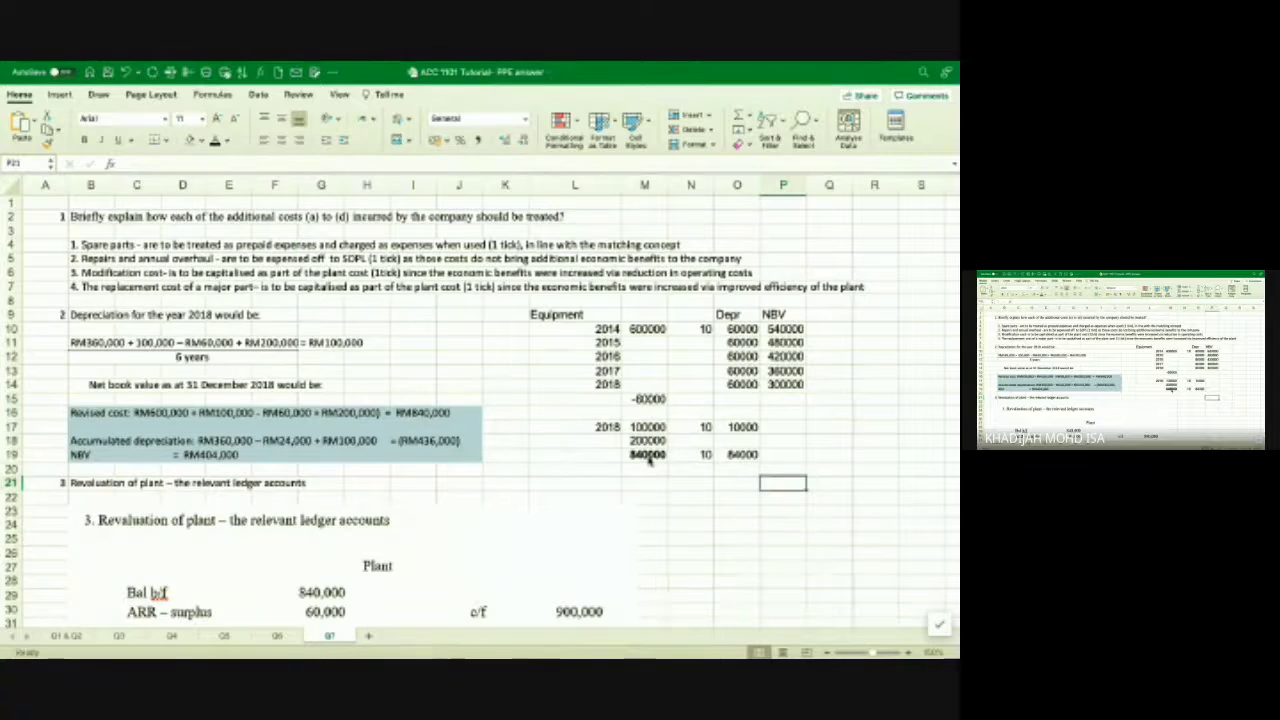
# Copy the 10-year life and depreciation formula from N17:O17 to N18:O18 for the 200000 addition.
pyautogui.press('Up')
pyautogui.press('Up')
pyautogui.press('Up')
pyautogui.press('Up')
pyautogui.press('Left')
pyautogui.press('Left')
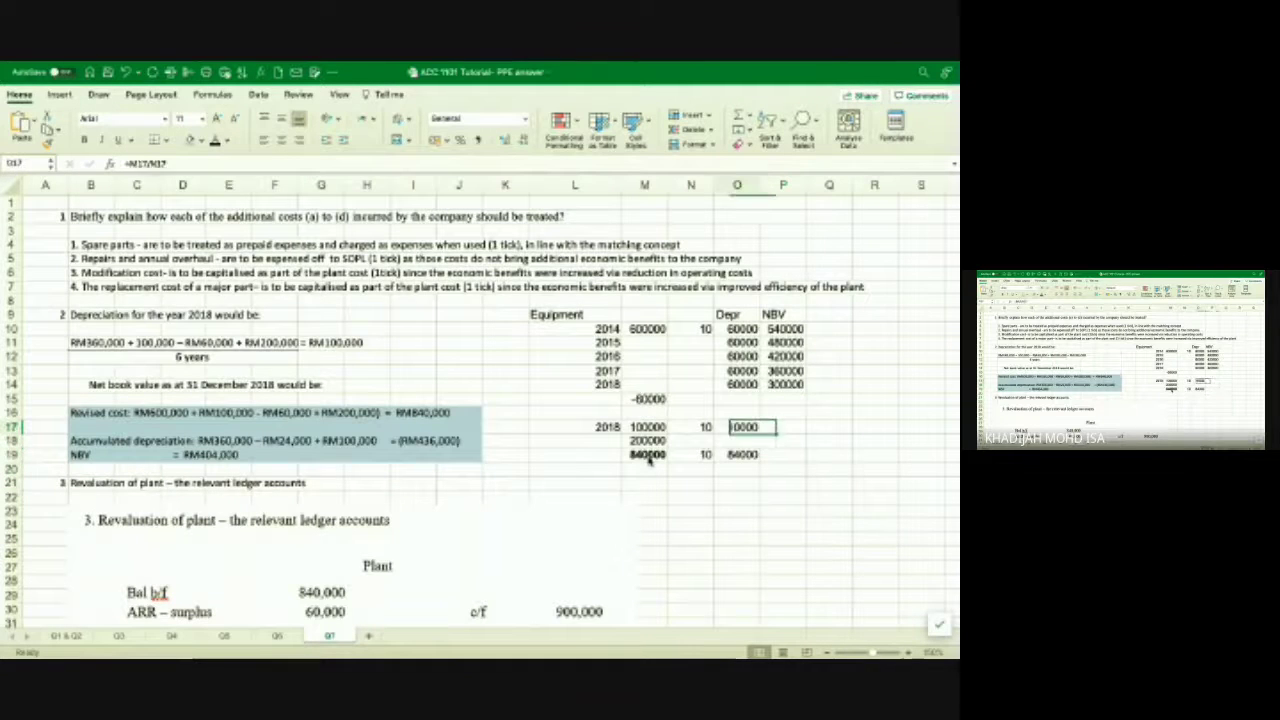
pyautogui.hotkey('shift', 'Right')
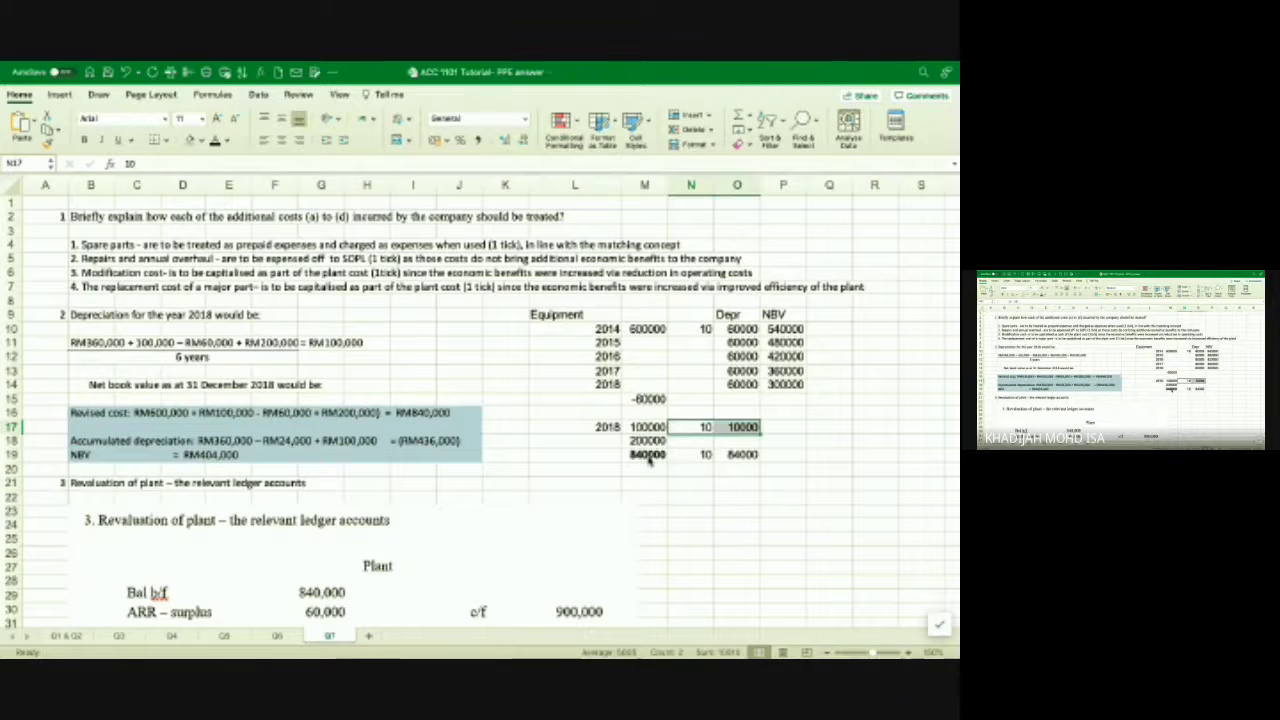
pyautogui.press('super+c')
pyautogui.press('Down')
pyautogui.press('super+v')
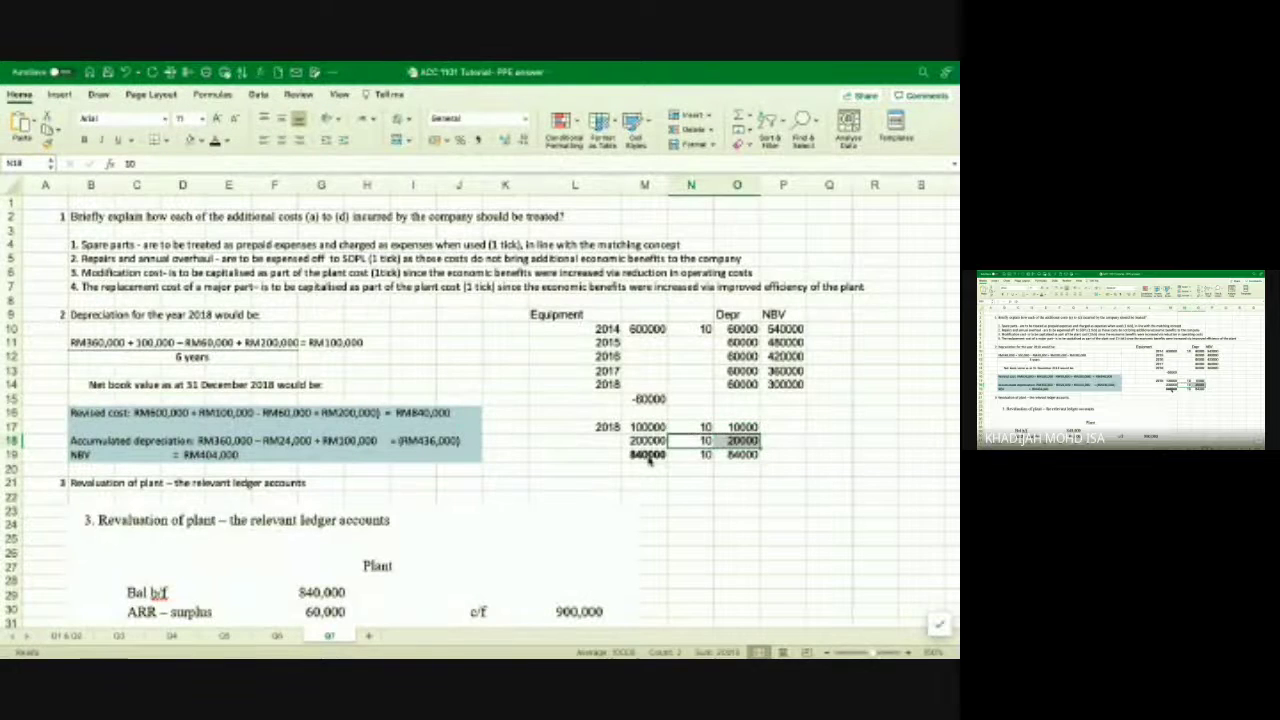
# Clear the life and depreciation cells N19:O19 beside the total plant cost.
pyautogui.press('Down')
pyautogui.press('Right')
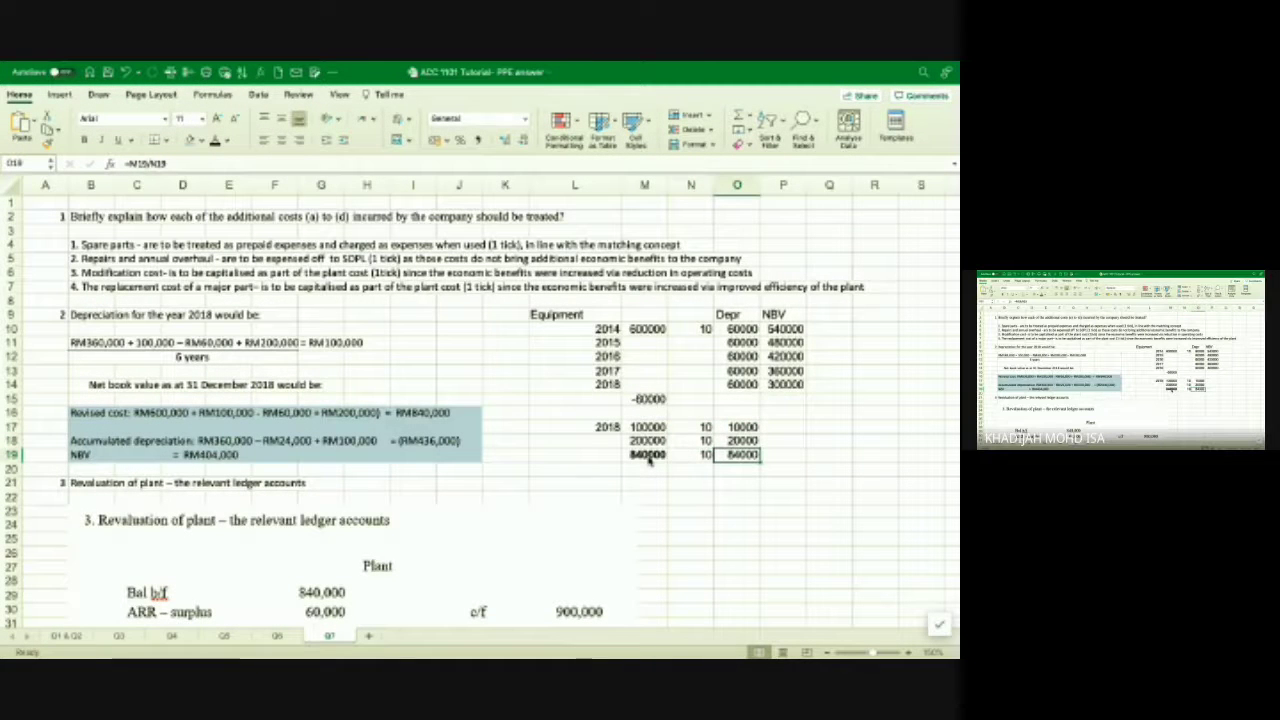
pyautogui.press('Left')
pyautogui.hotkey('shift', 'Right')
pyautogui.press('Delete')
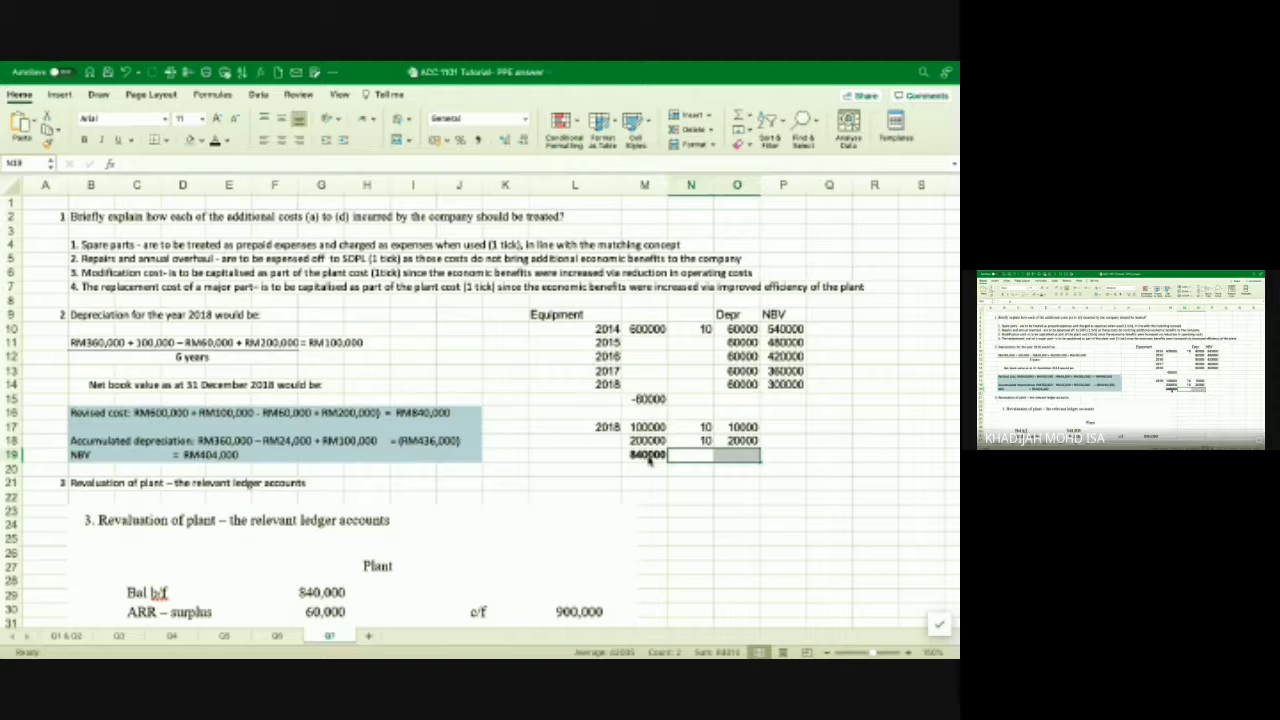
# Calculate the net book value of the 100000 addition in P17 as =M17-O17.
pyautogui.press('Right')
pyautogui.press('Right')
pyautogui.press('Up')
pyautogui.press('Up')
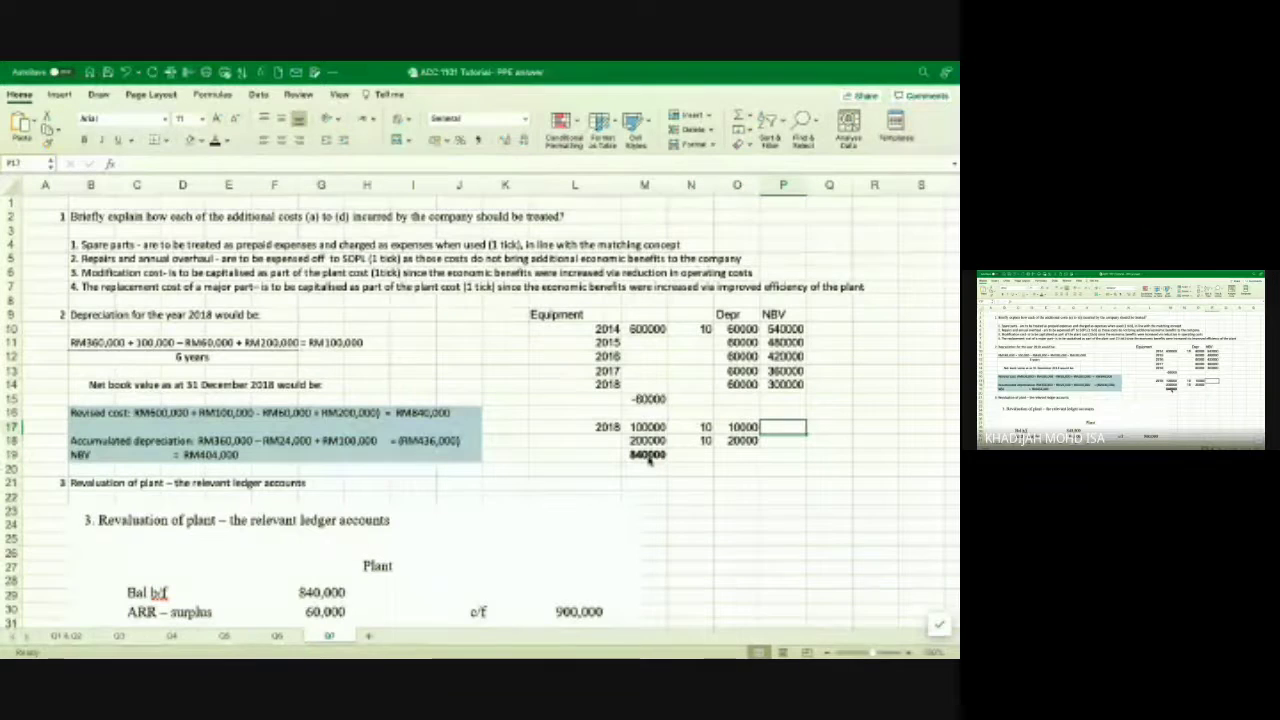
pyautogui.write('=')
pyautogui.press('Left')
pyautogui.press('Left')
pyautogui.press('Left')
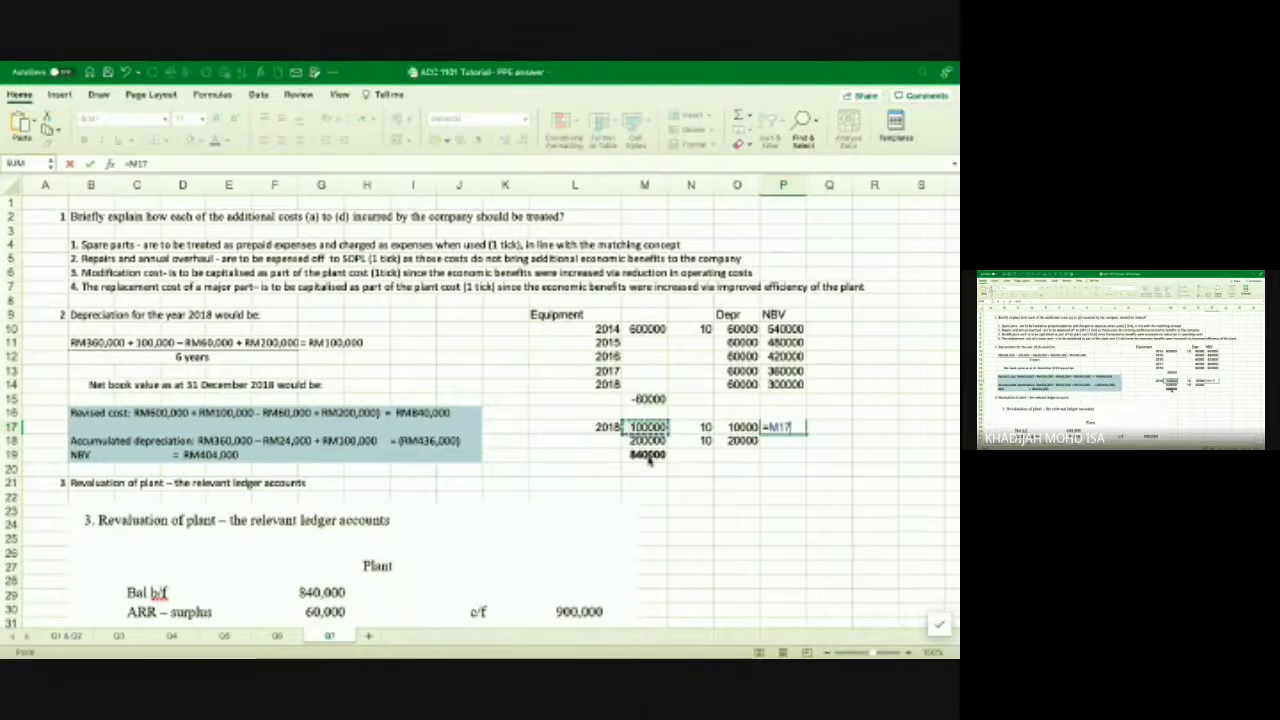
pyautogui.write('-')
pyautogui.press('Left')
pyautogui.press('Return')
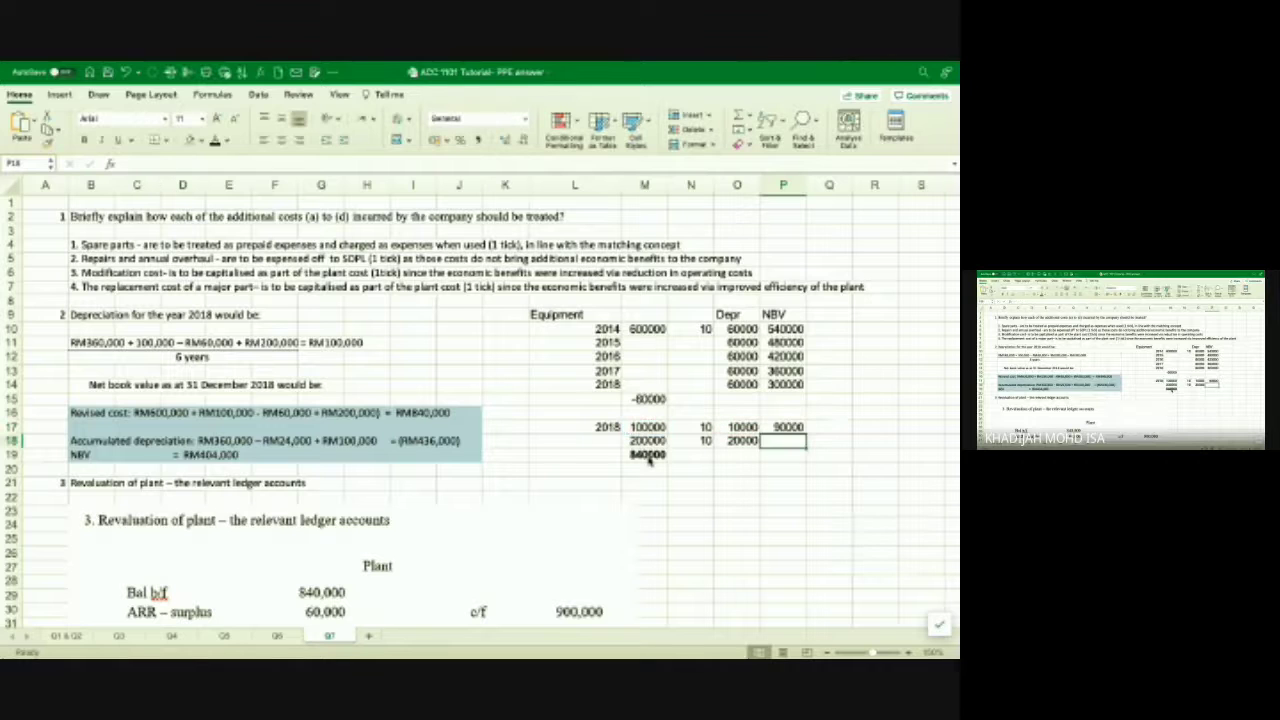
pyautogui.write('=')
pyautogui.press('Left')
pyautogui.press('Left')
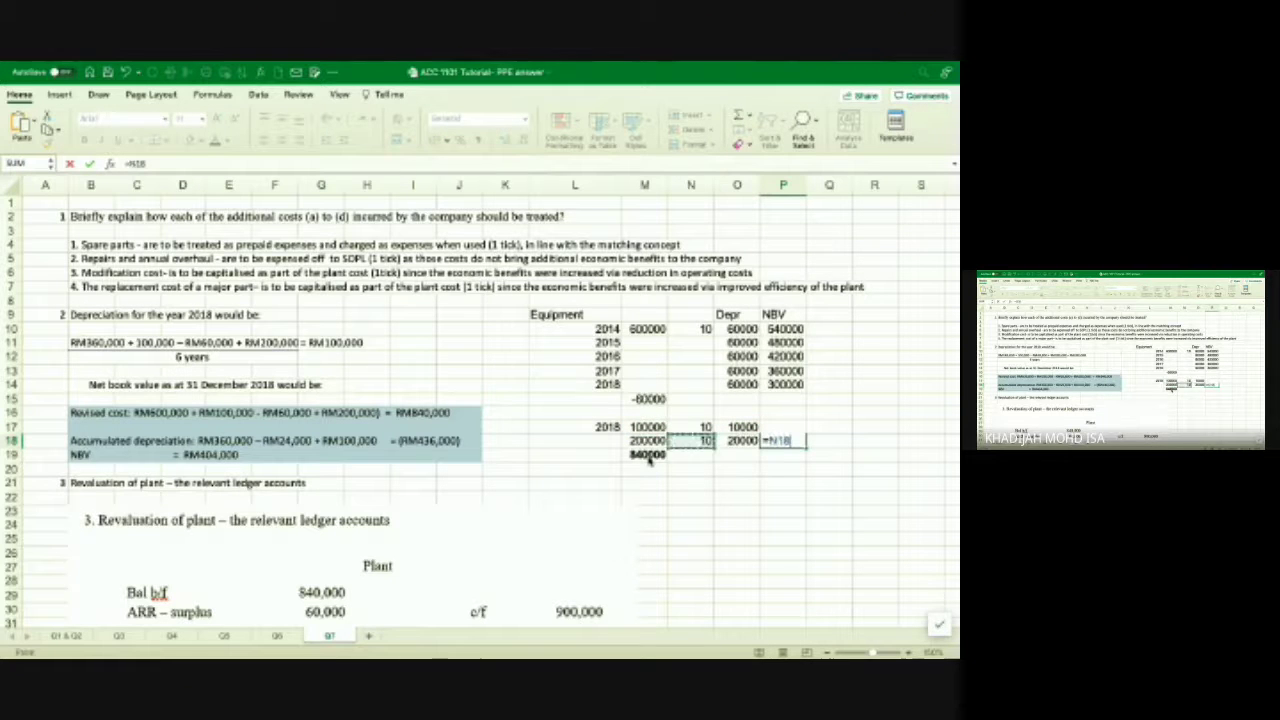
pyautogui.press('Left')
pyautogui.press('Escape')
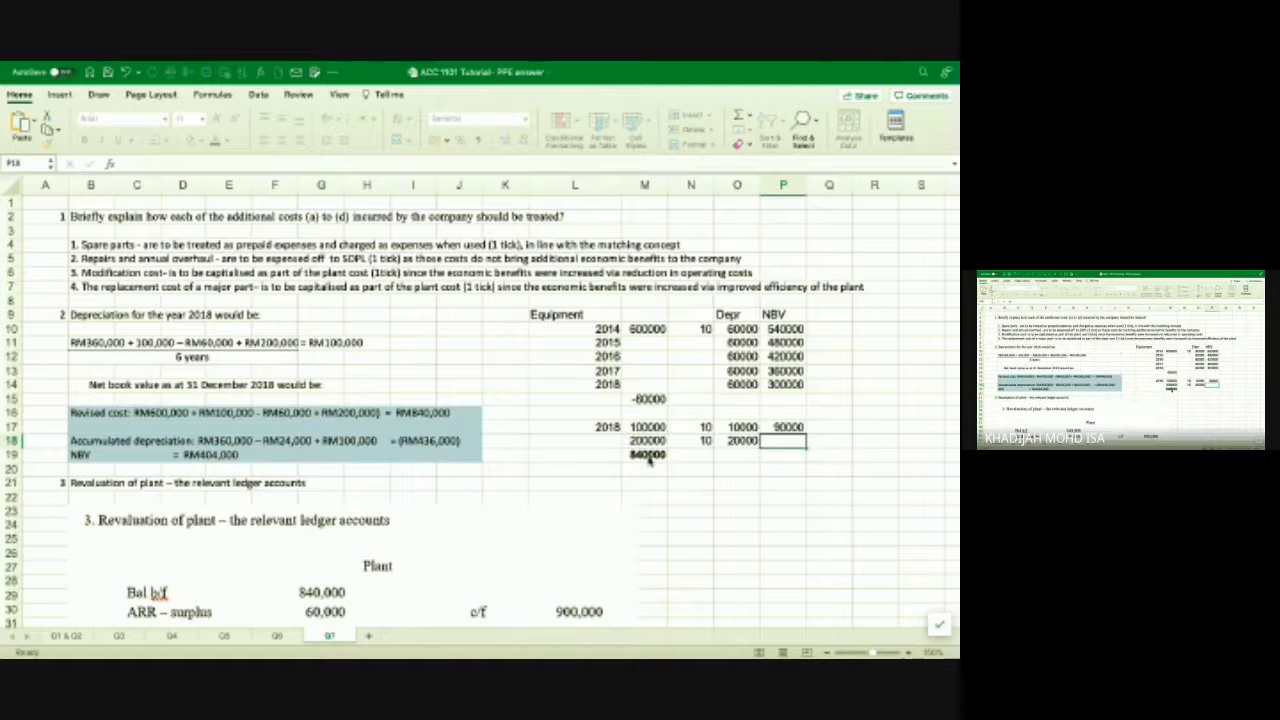
# Fill the net book value formula from P17 down to P18.
pyautogui.press('Up')
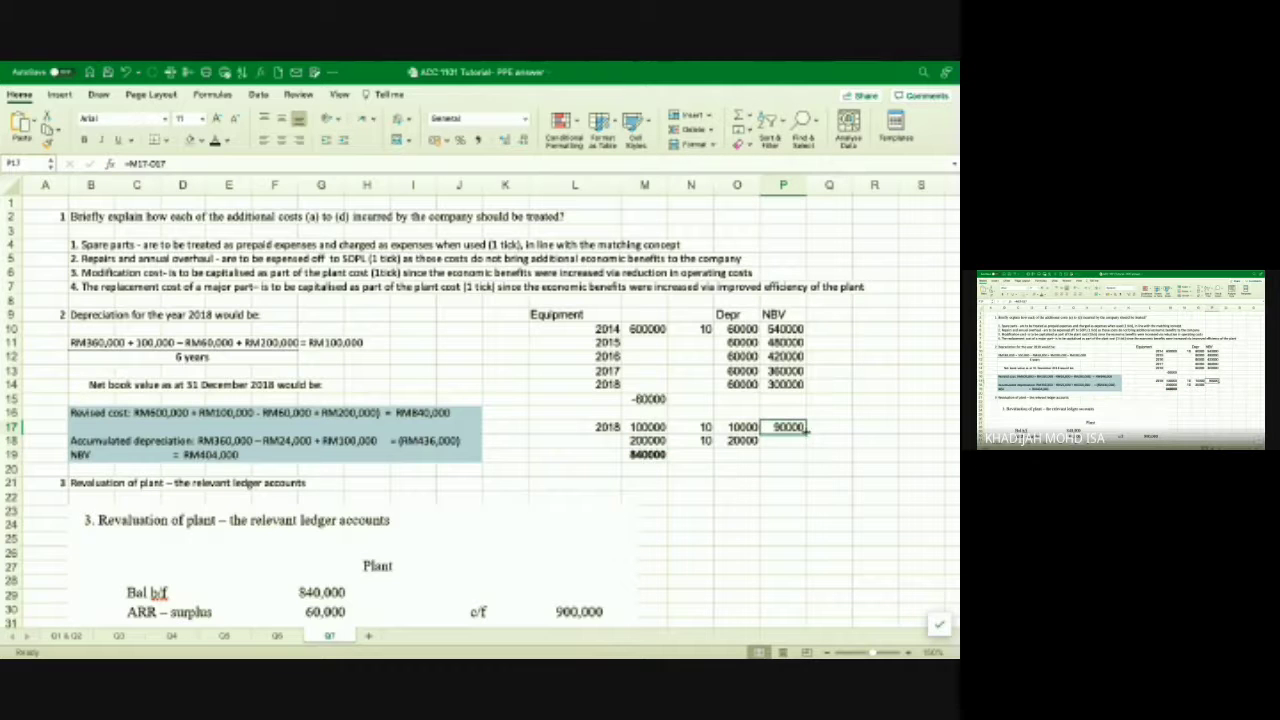
pyautogui.moveTo(805, 437); pyautogui.dragTo(806, 450)
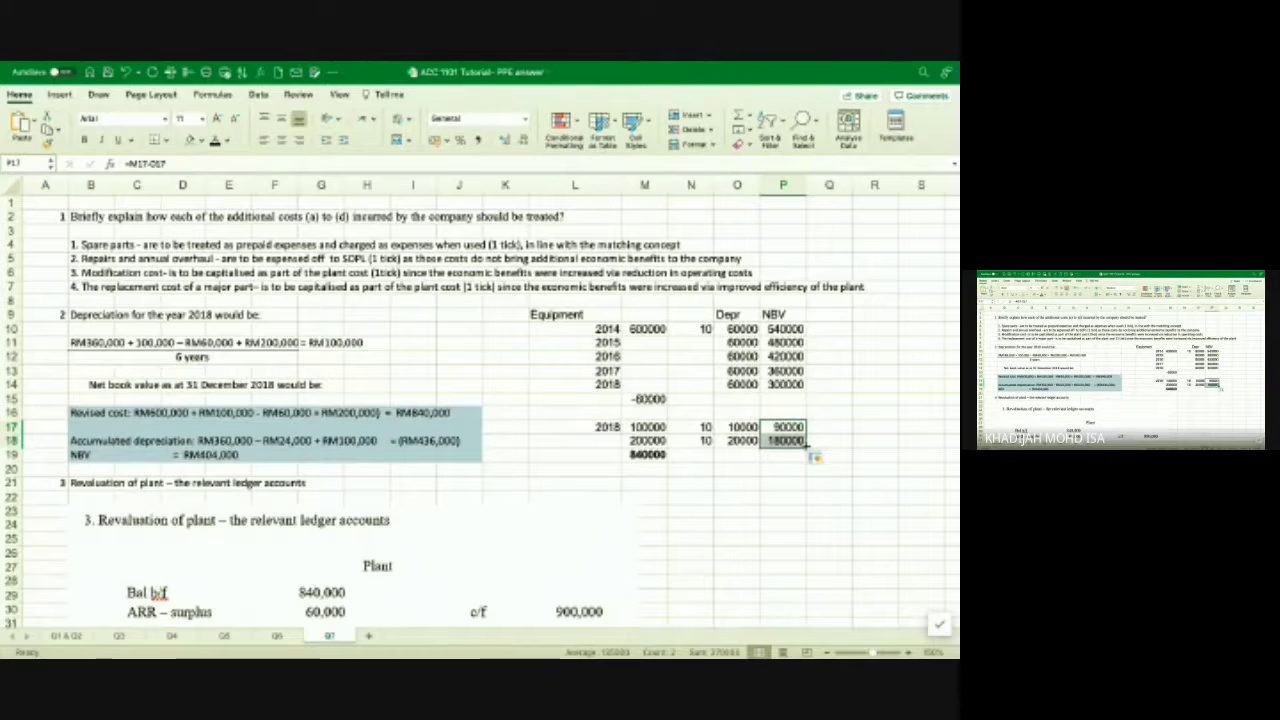
# Enter the replaced part's accumulated depreciation as -24000 in O15.
pyautogui.click(746, 399)
pyautogui.write('-24000')
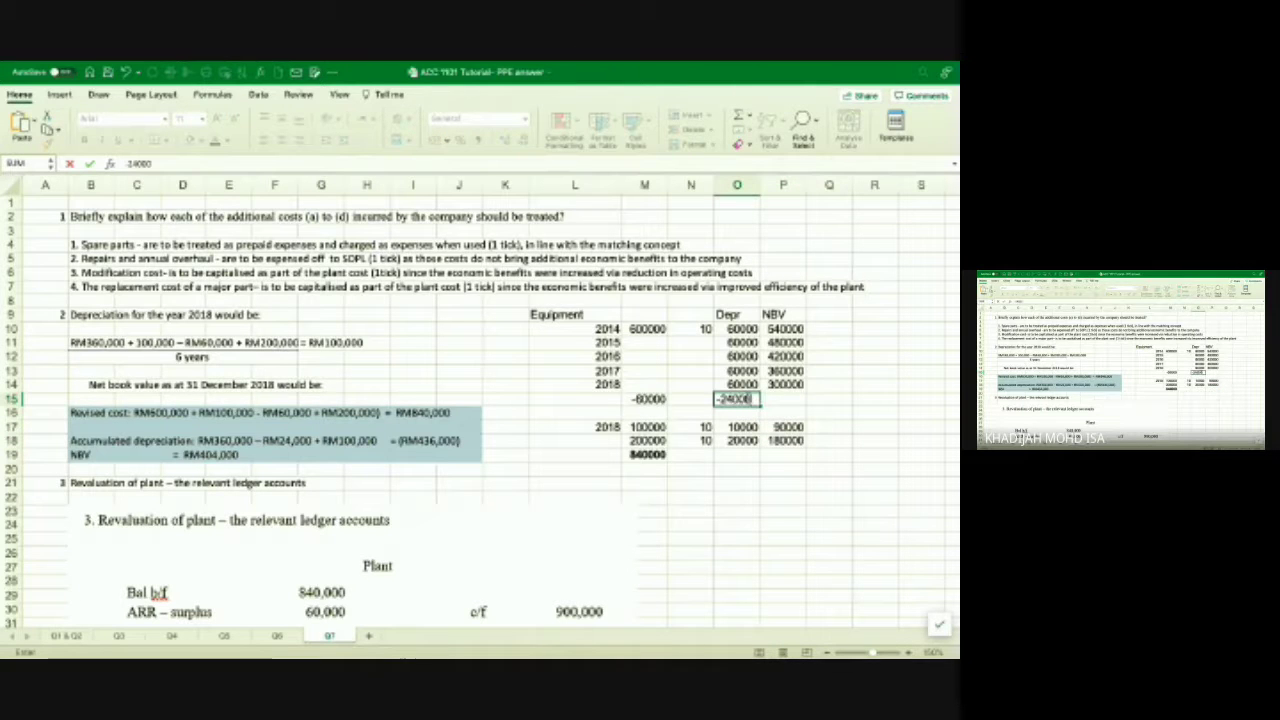
pyautogui.press('Return')
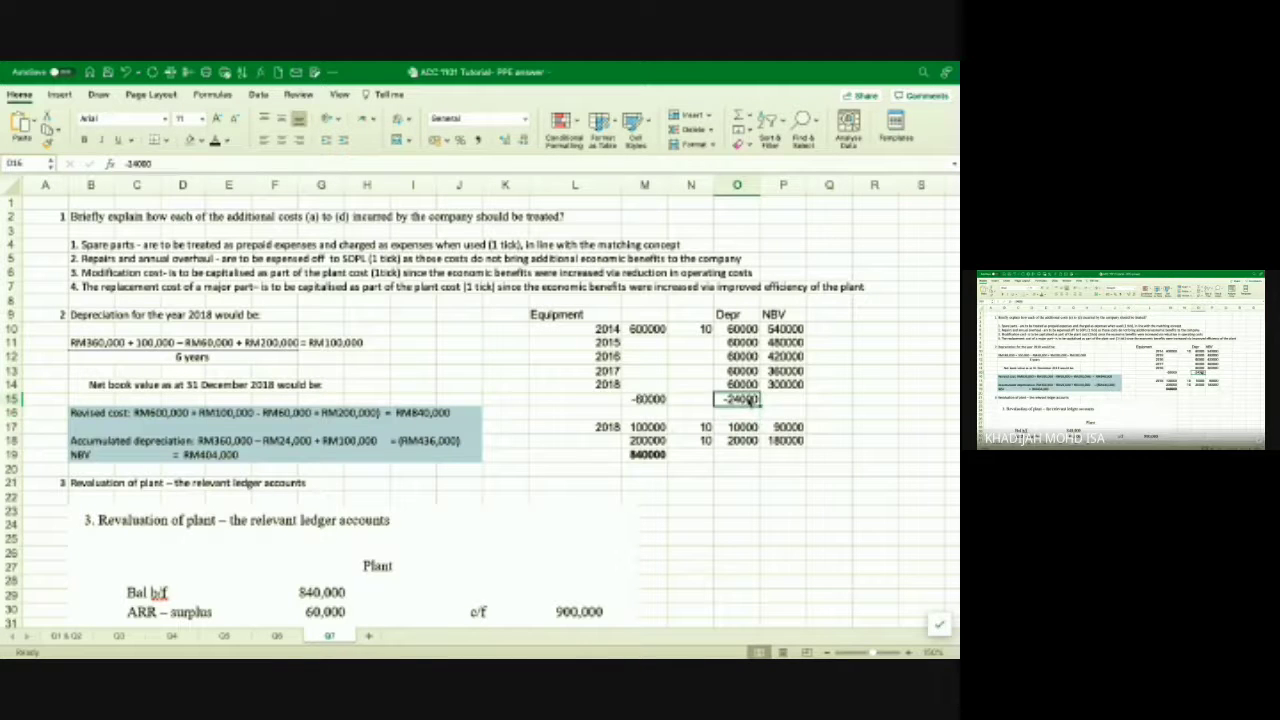
pyautogui.press('Down')
pyautogui.press('Down')
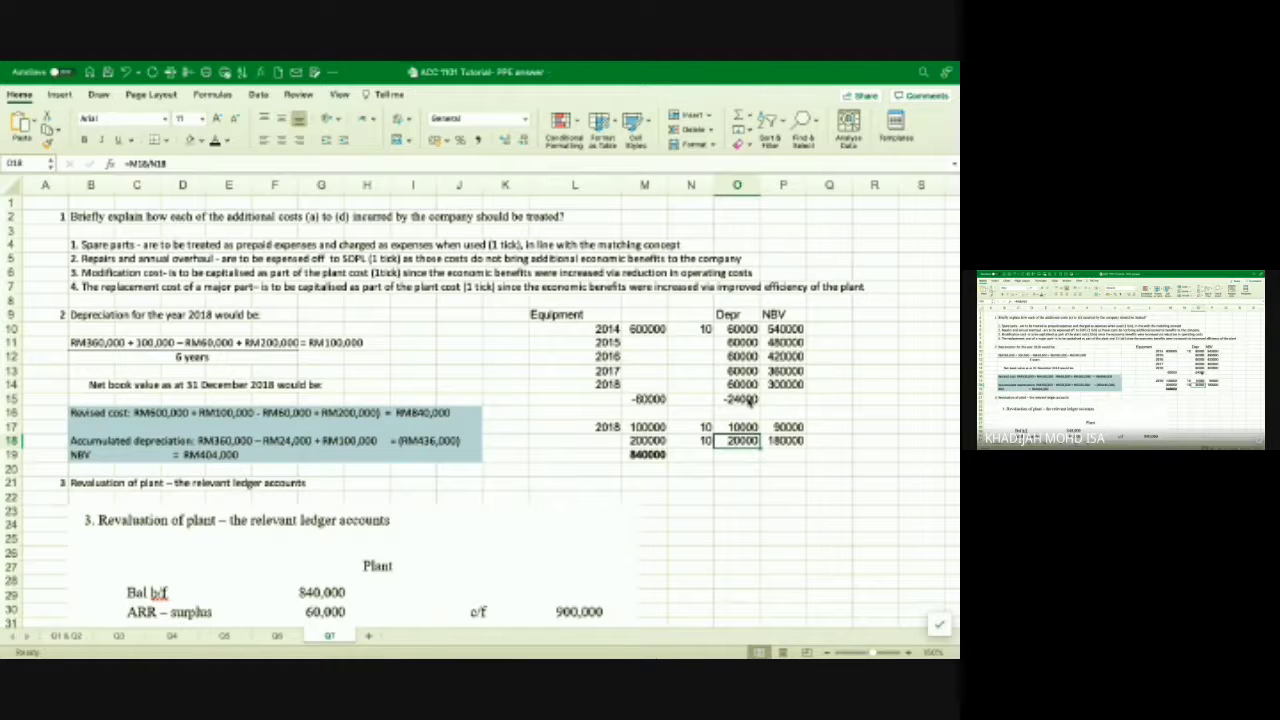
pyautogui.click(744, 388)
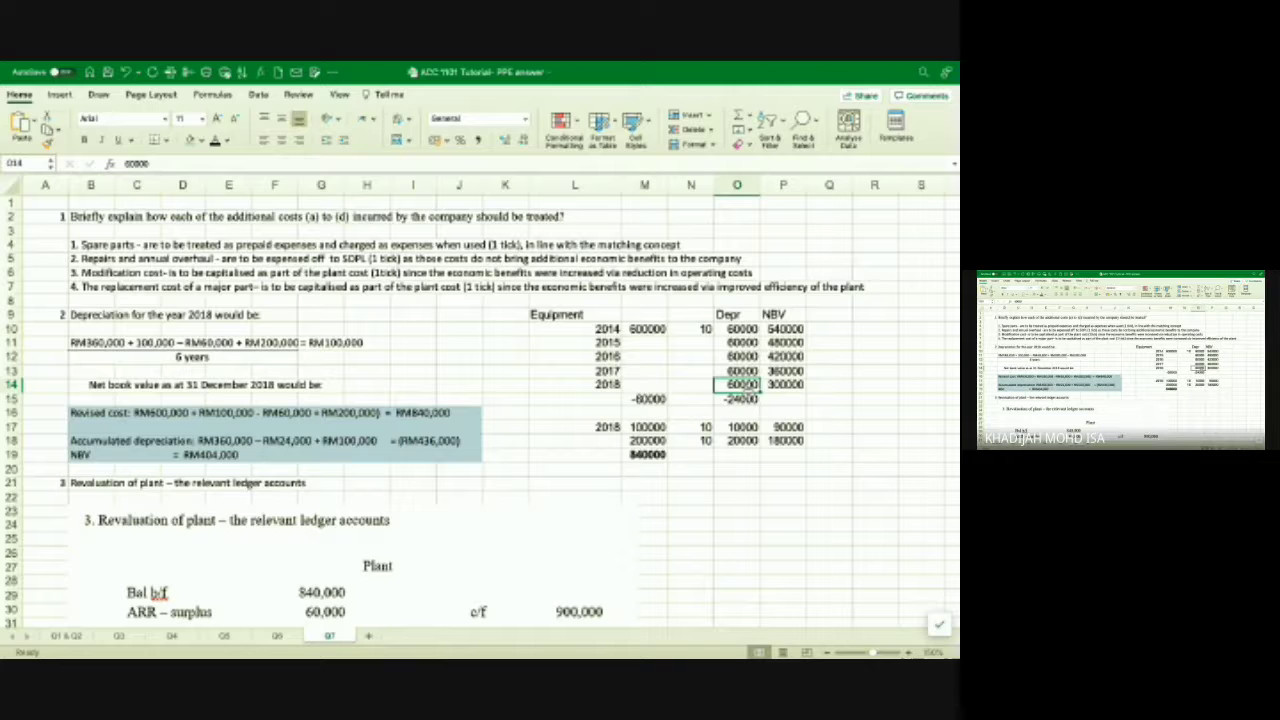
pyautogui.press('Down')
pyautogui.press('Down')
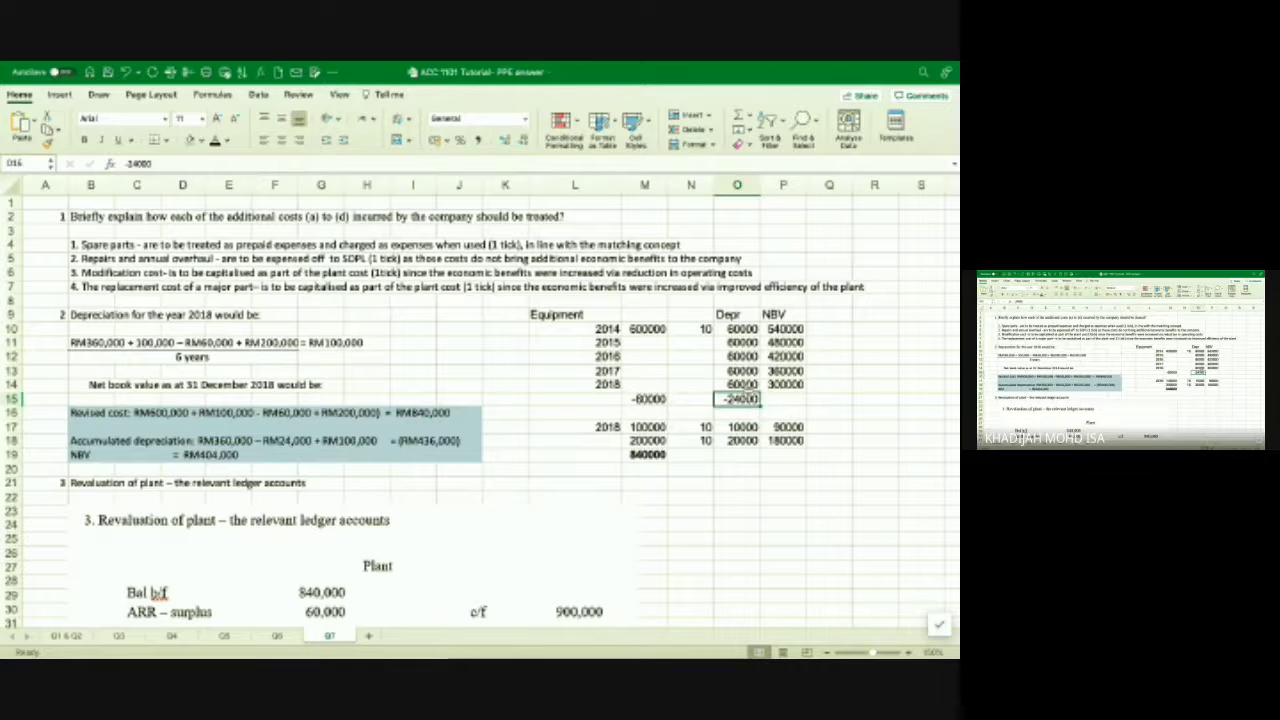
# Enter 540000 in M22 below the equipment schedule.
pyautogui.press('Down')
pyautogui.press('Down')
pyautogui.press('Down')
pyautogui.press('Down')
pyautogui.press('Down')
pyautogui.press('Down')
pyautogui.press('Left')
pyautogui.press('Left')
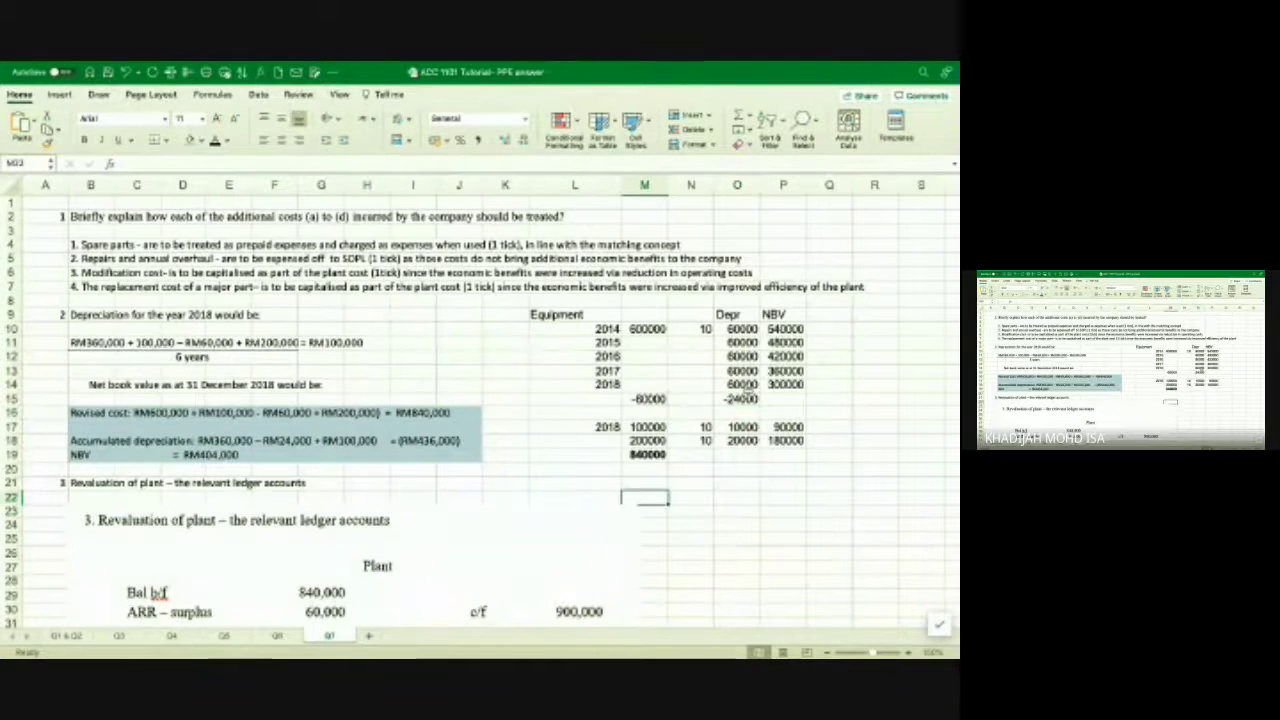
pyautogui.write('6')
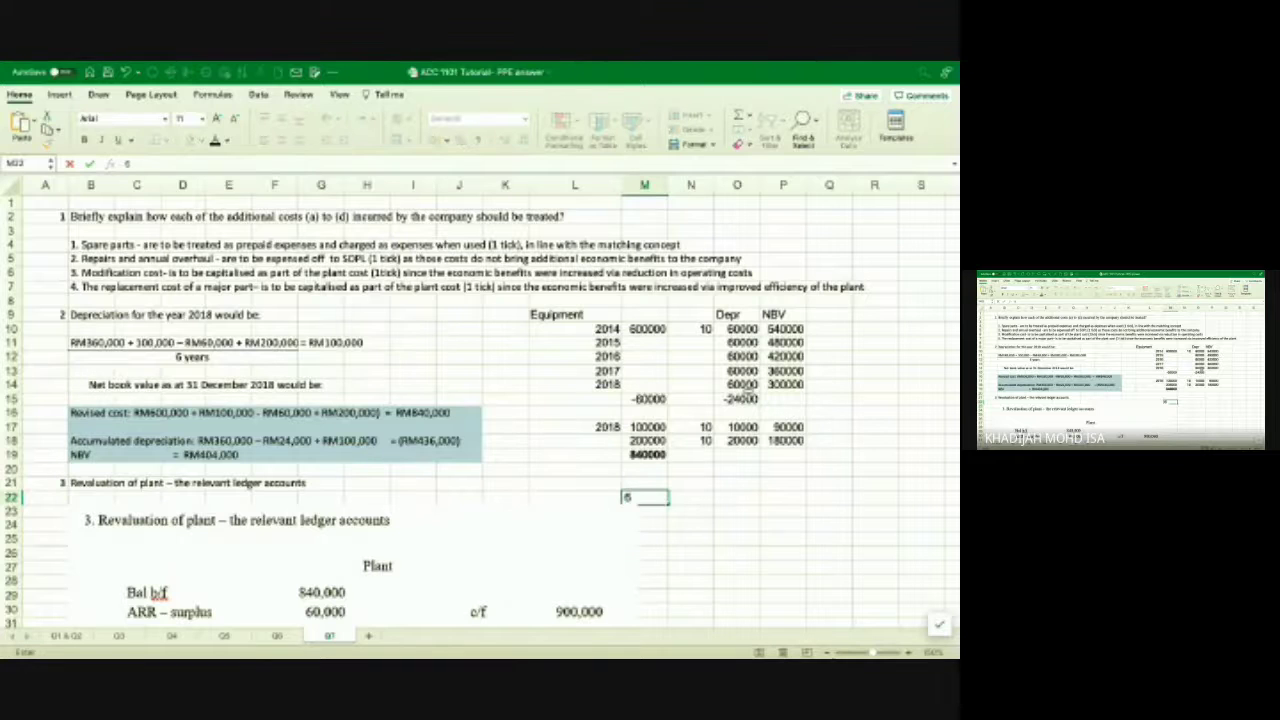
pyautogui.press('BackSpace')
pyautogui.press('Up')
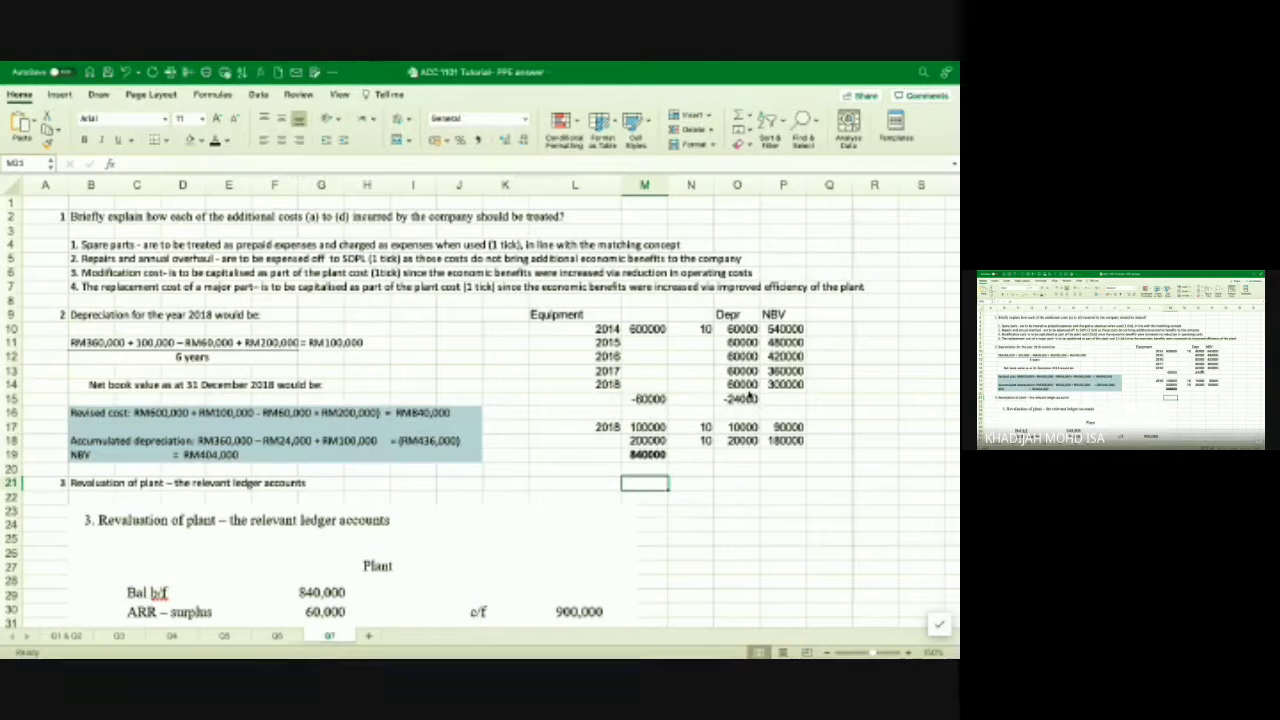
pyautogui.press('Down')
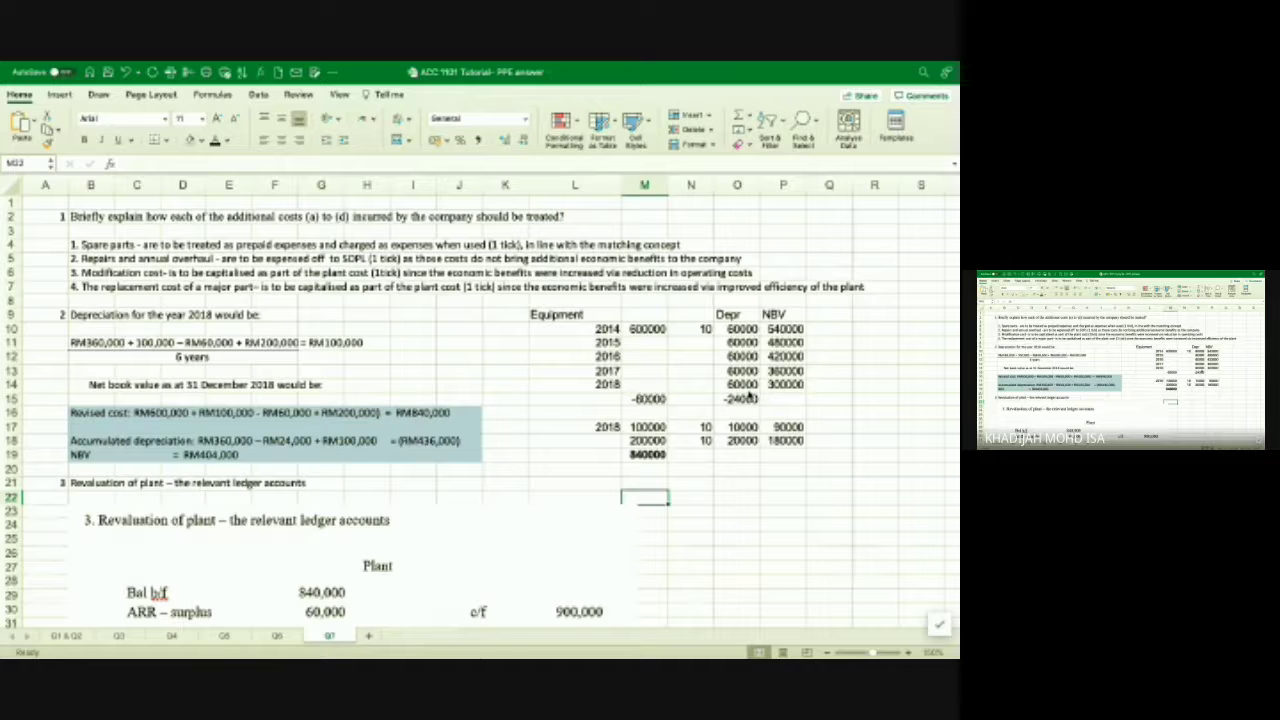
pyautogui.write('540000')
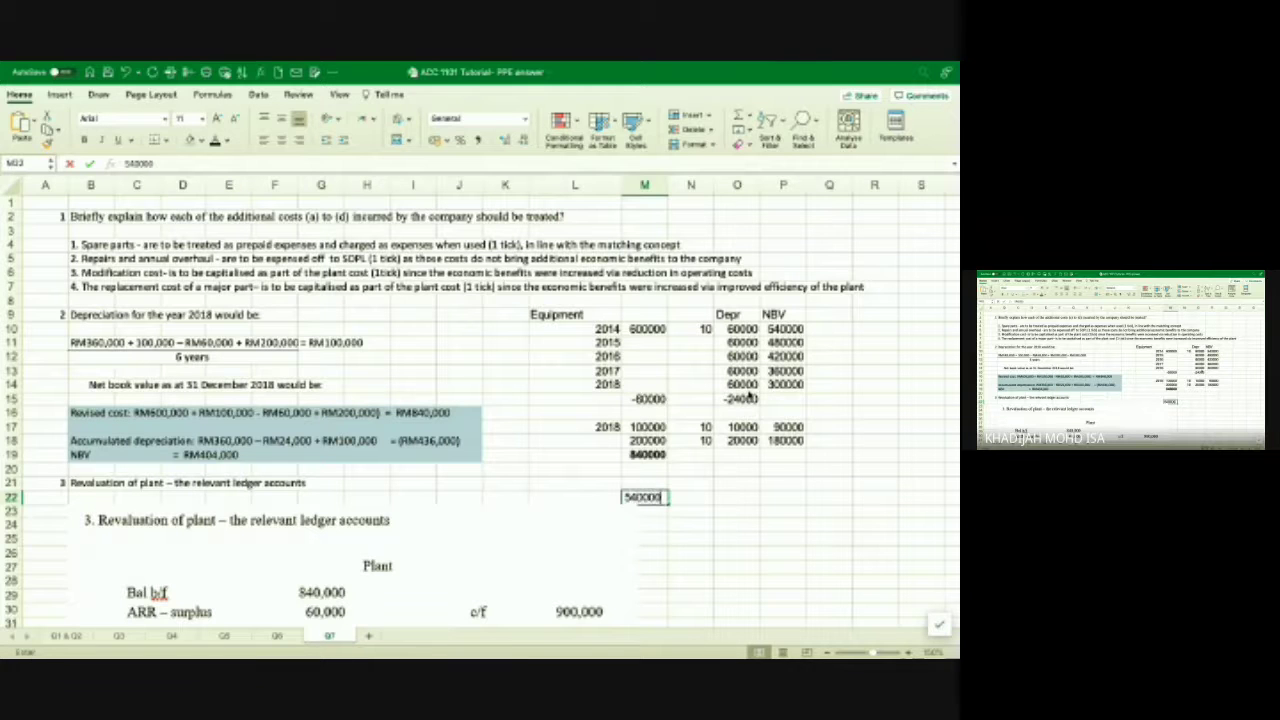
pyautogui.press('Return')
pyautogui.press('Up')
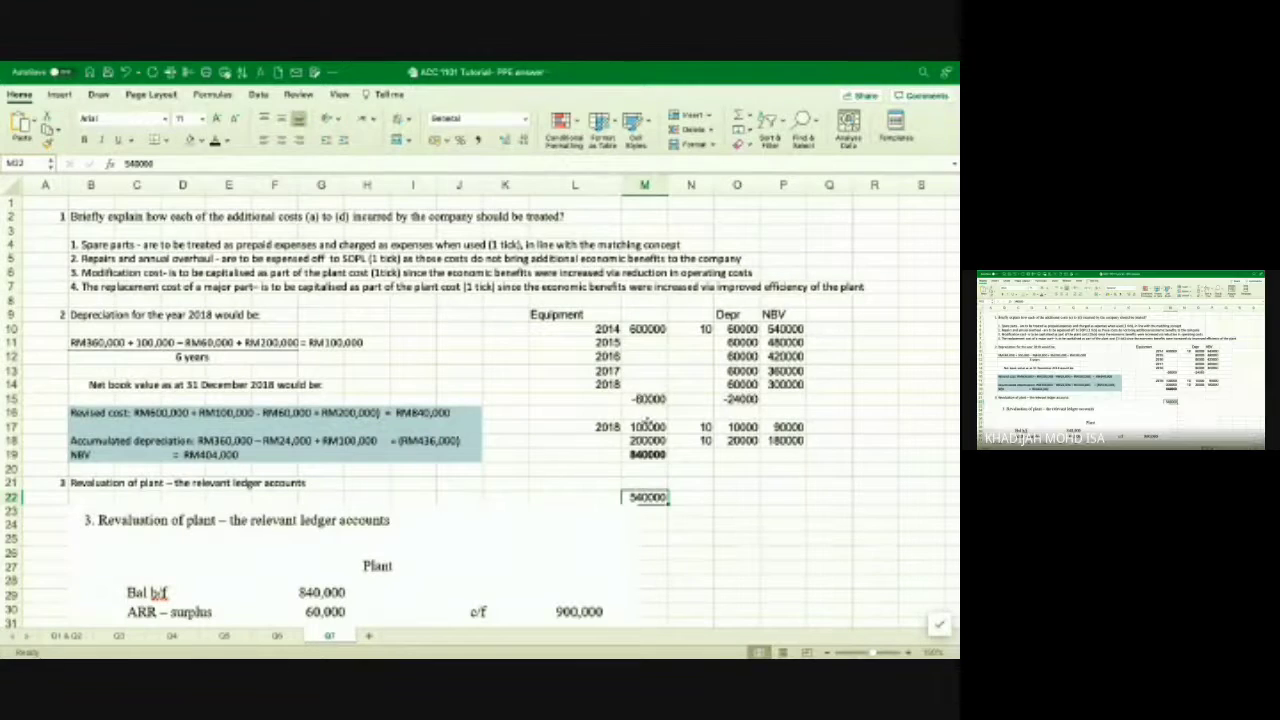
# Review the useful lives and depreciation of the two 2018 additions against the replaced part's row.
pyautogui.moveTo(647, 426); pyautogui.dragTo(647, 440)
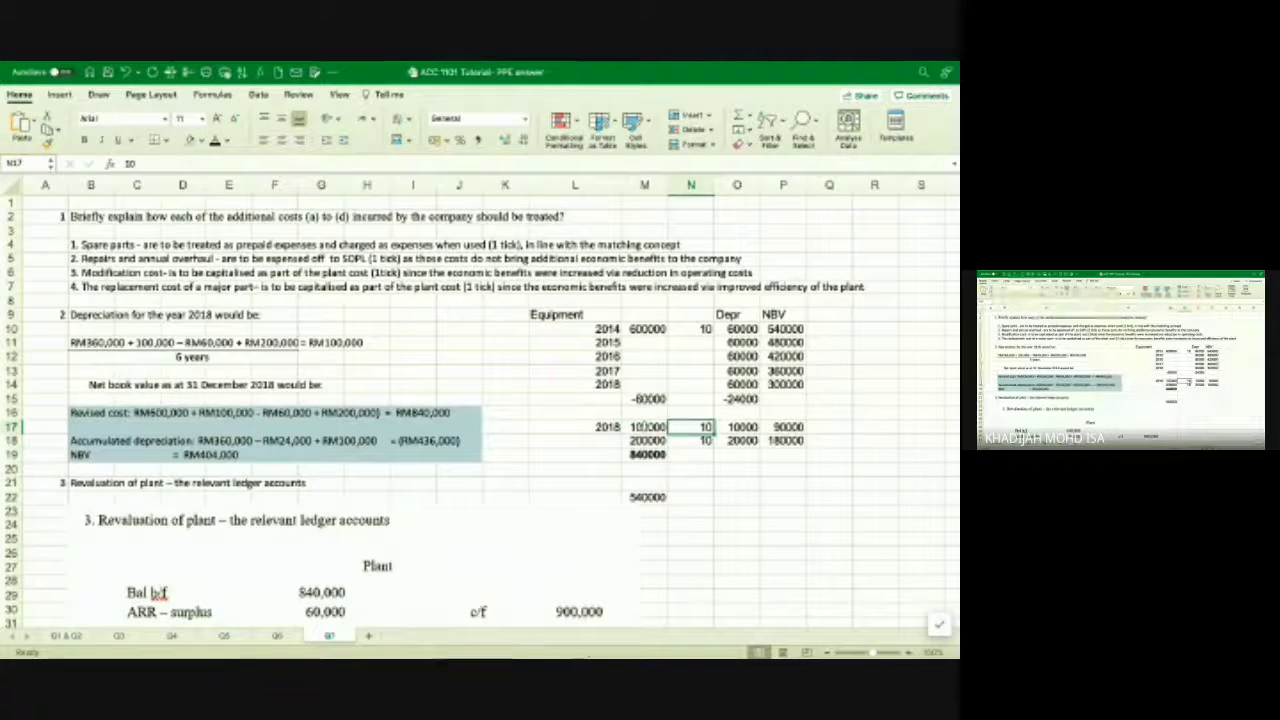
pyautogui.click(690, 440)
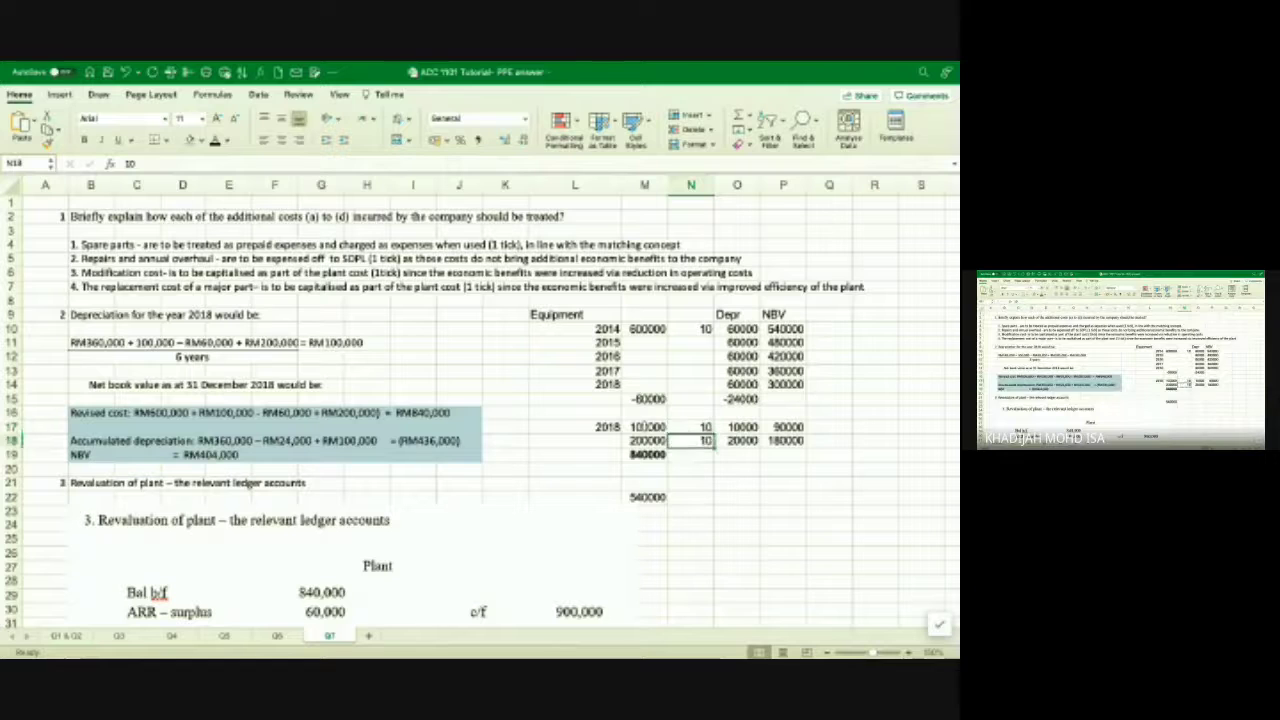
pyautogui.click(690, 426)
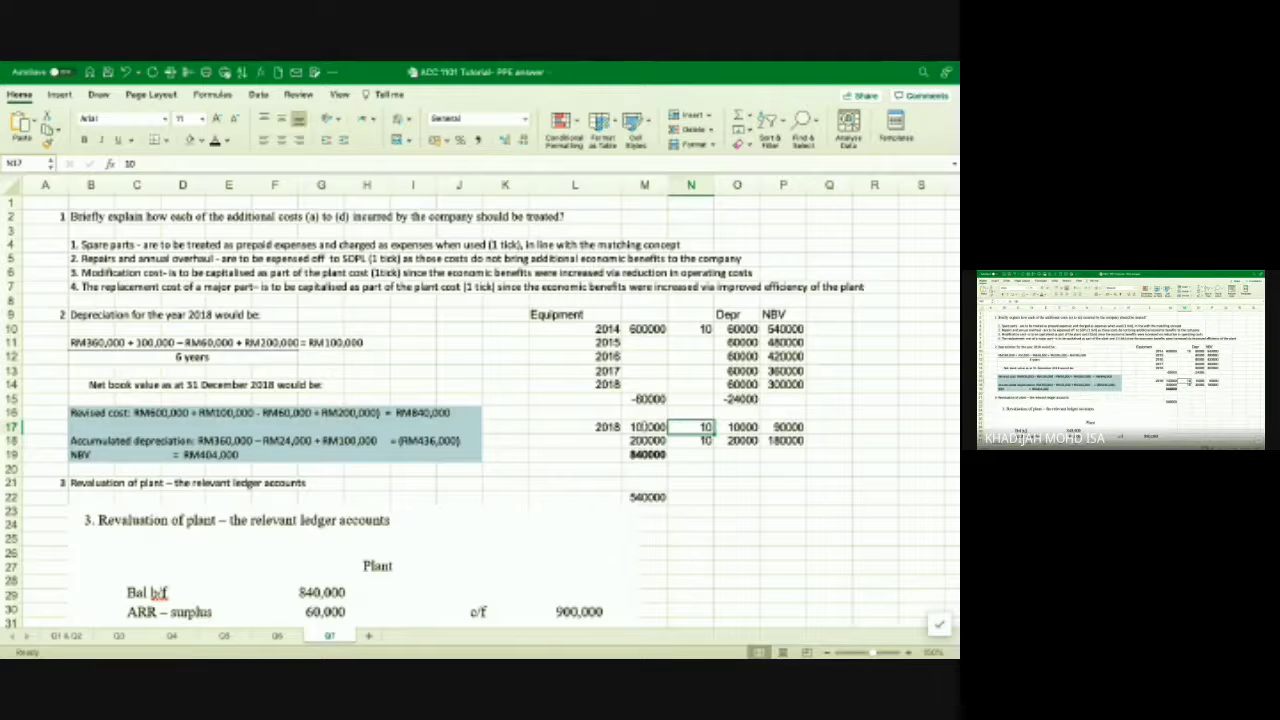
pyautogui.click(690, 440)
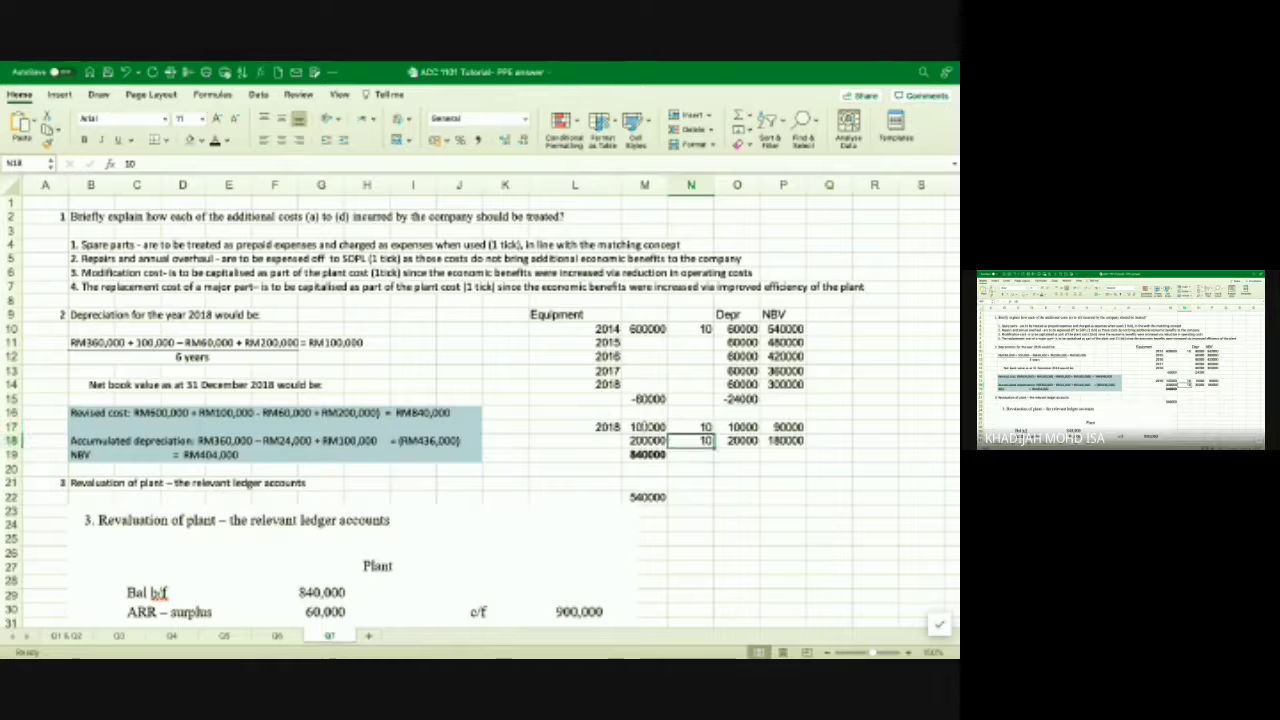
pyautogui.click(690, 426)
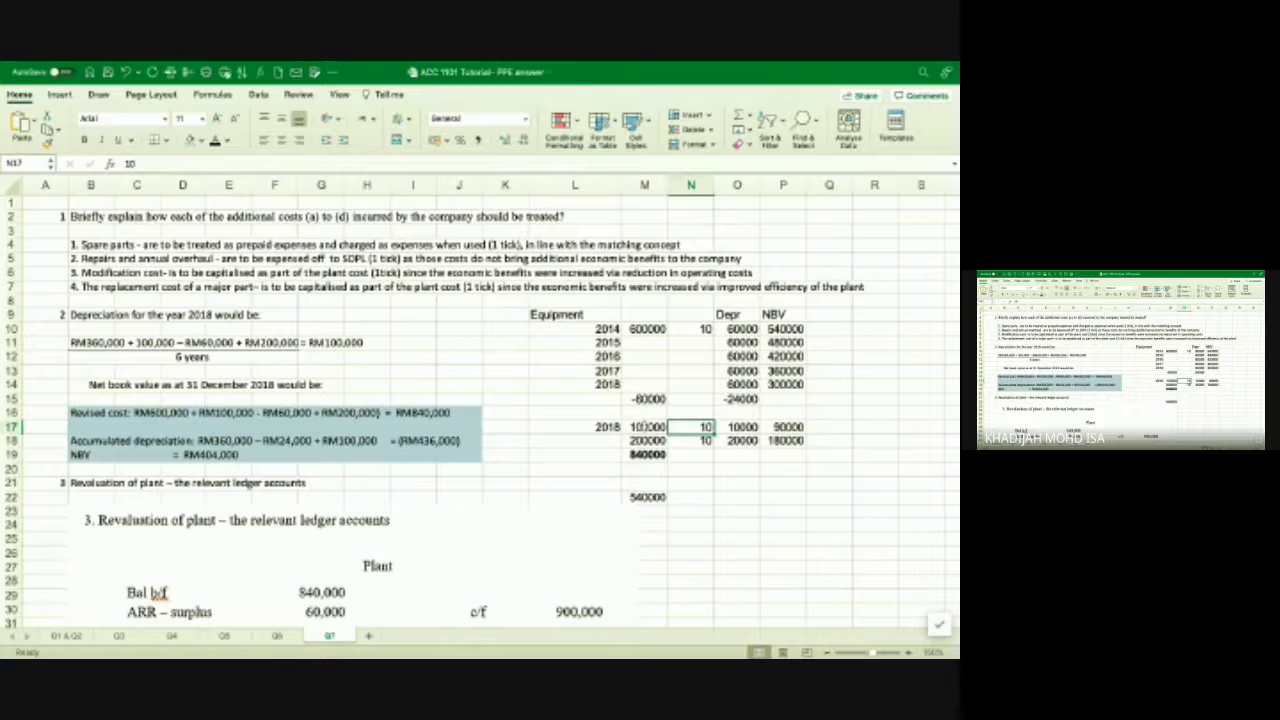
pyautogui.click(737, 426)
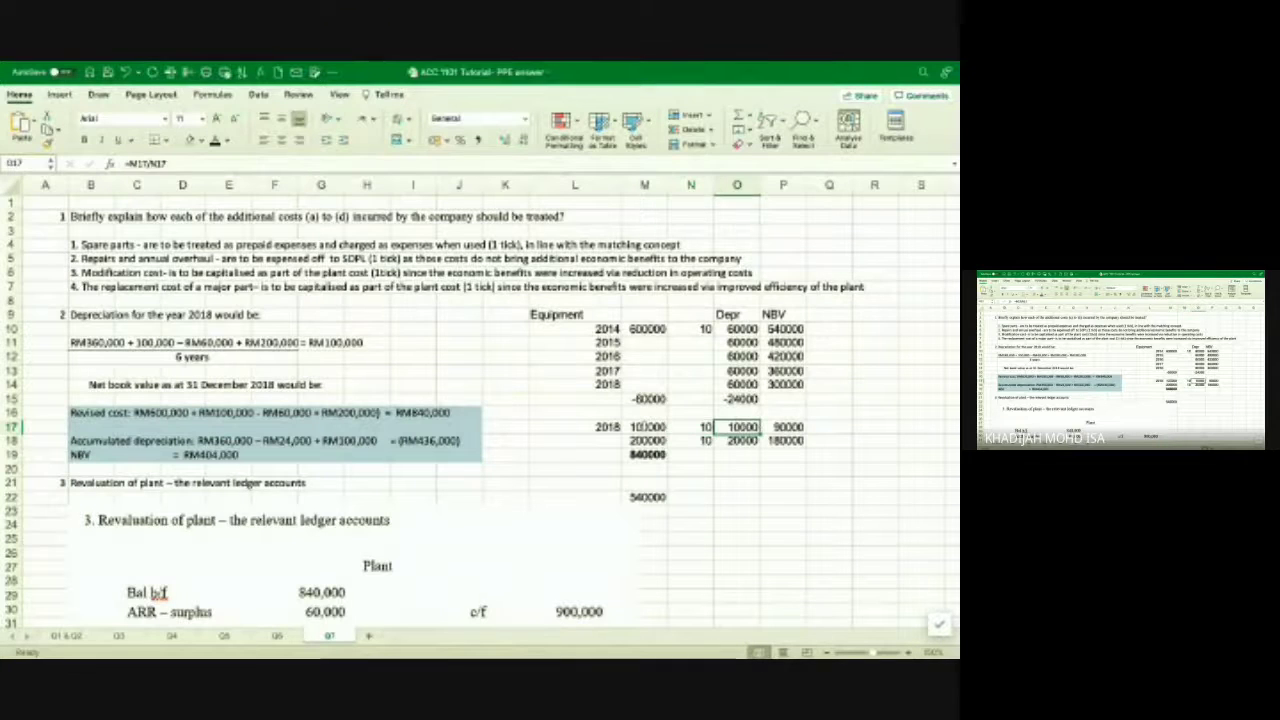
pyautogui.press('Up')
pyautogui.press('Up')
pyautogui.press('Right')
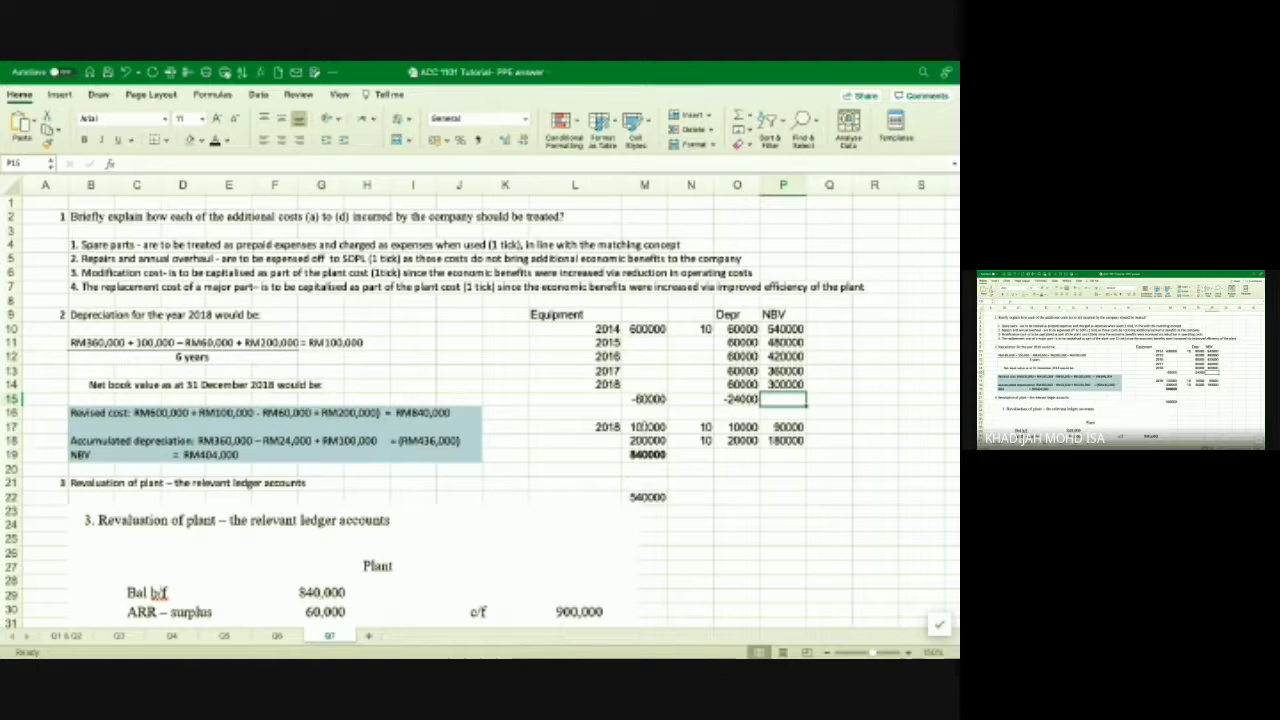
pyautogui.moveTo(742, 427); pyautogui.dragTo(745, 440)
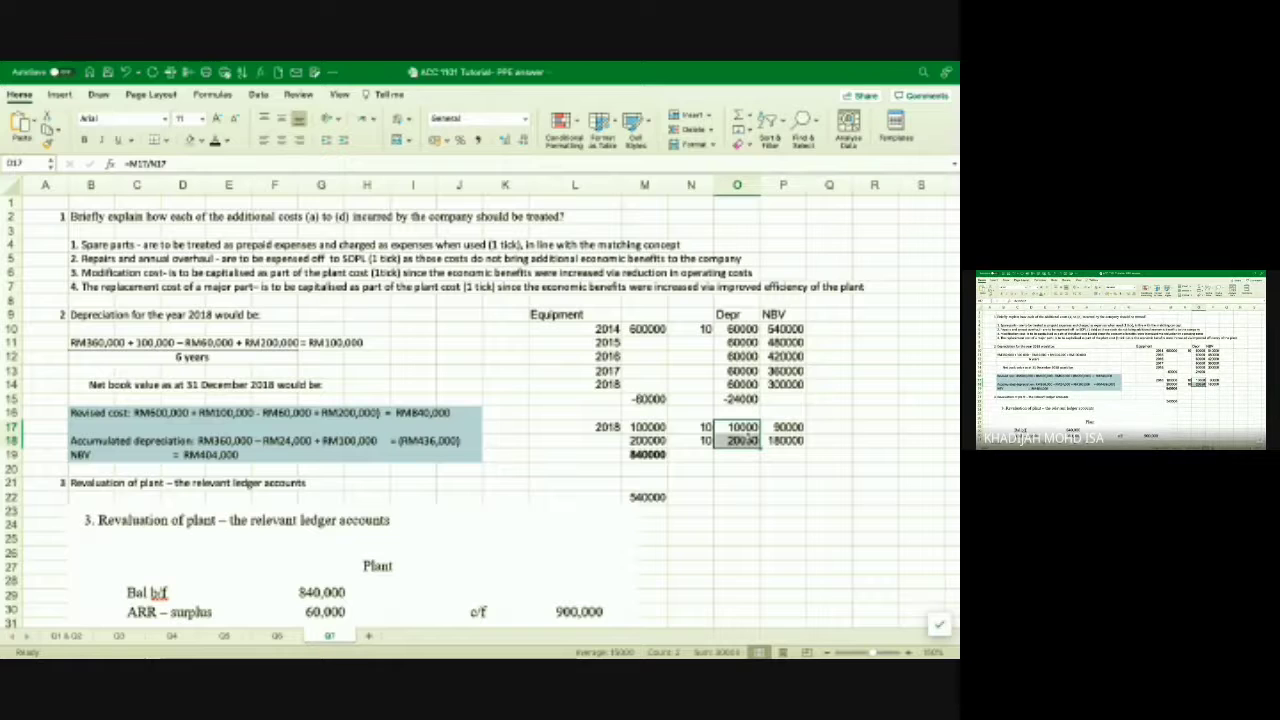
# Enter a 10-year life in N22 and calculate the remaining plant's depreciation in O22 as =M22/N22.
pyautogui.click(701, 497)
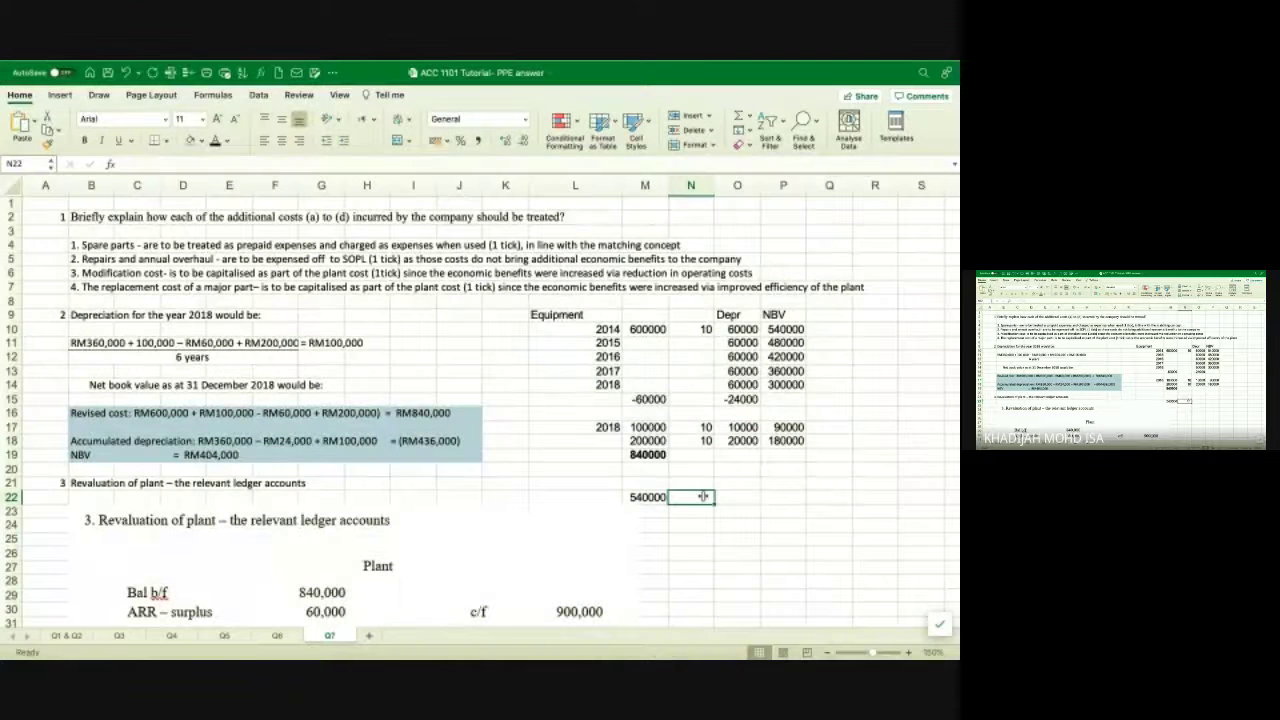
pyautogui.write('10')
pyautogui.press('Tab')
pyautogui.write('=')
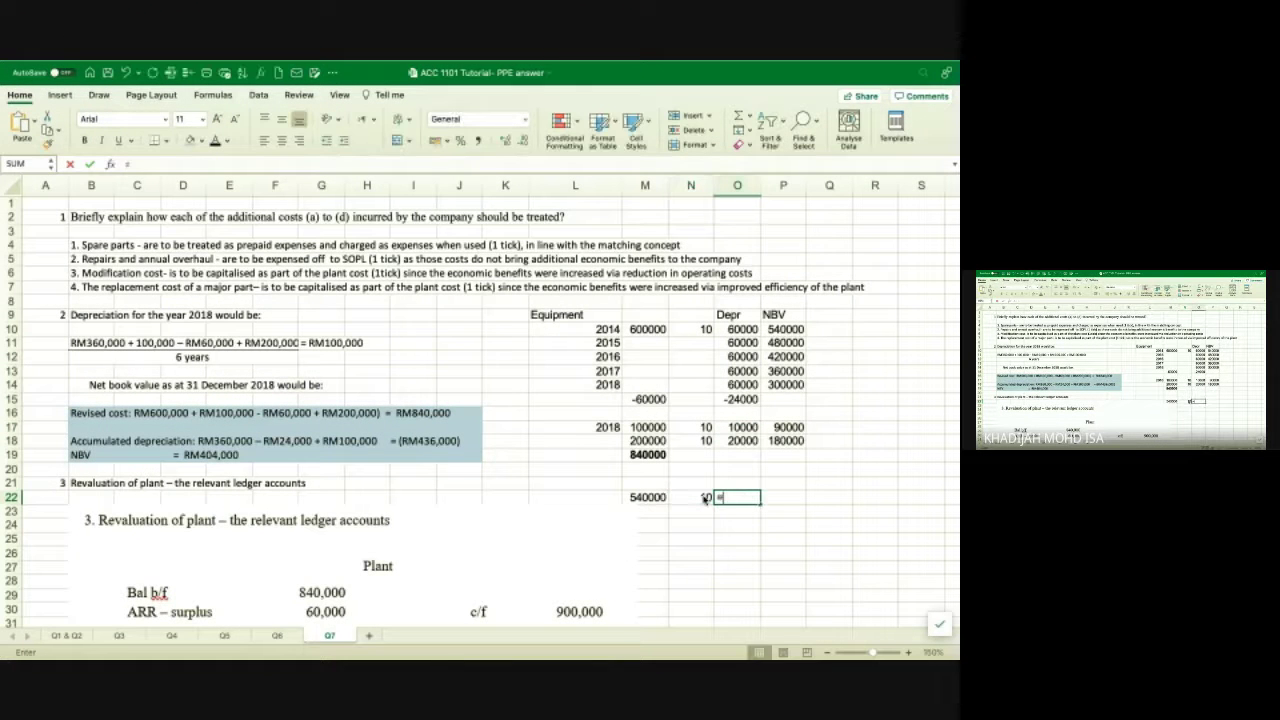
pyautogui.press('Left')
pyautogui.press('Left')
pyautogui.write('/')
pyautogui.press('Left')
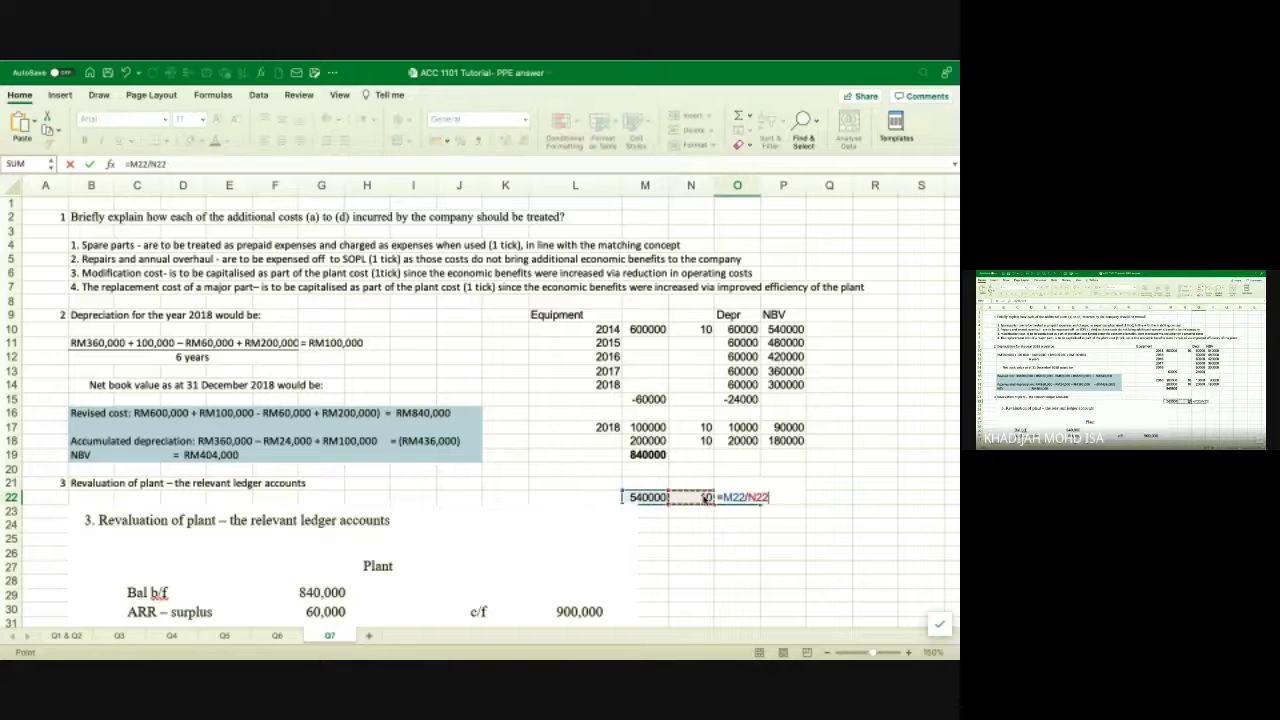
pyautogui.hotkey('ctrl', 'Return')
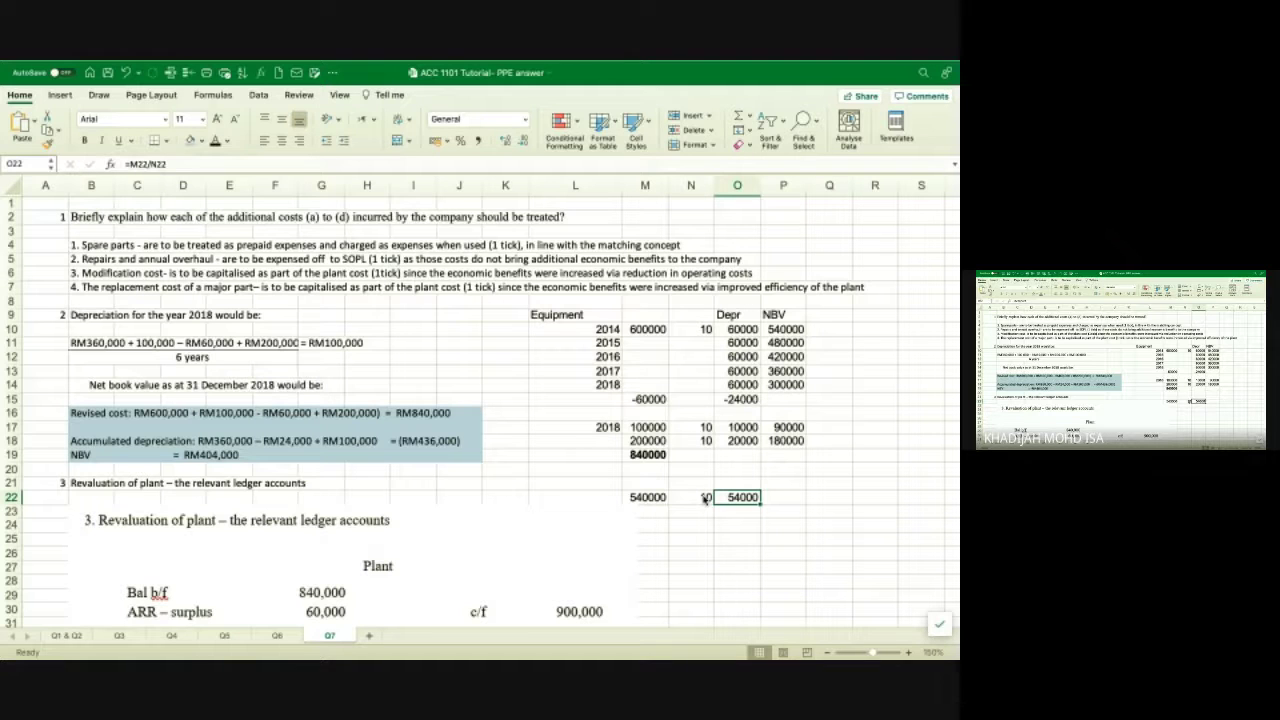
# Select the depreciation amounts in O17:O22 to check their combined total for 2018.
pyautogui.press('Up')
pyautogui.press('Up')
pyautogui.press('Up')
pyautogui.press('Up')
pyautogui.press('Up')
pyautogui.hotkey('shift', 'Down')
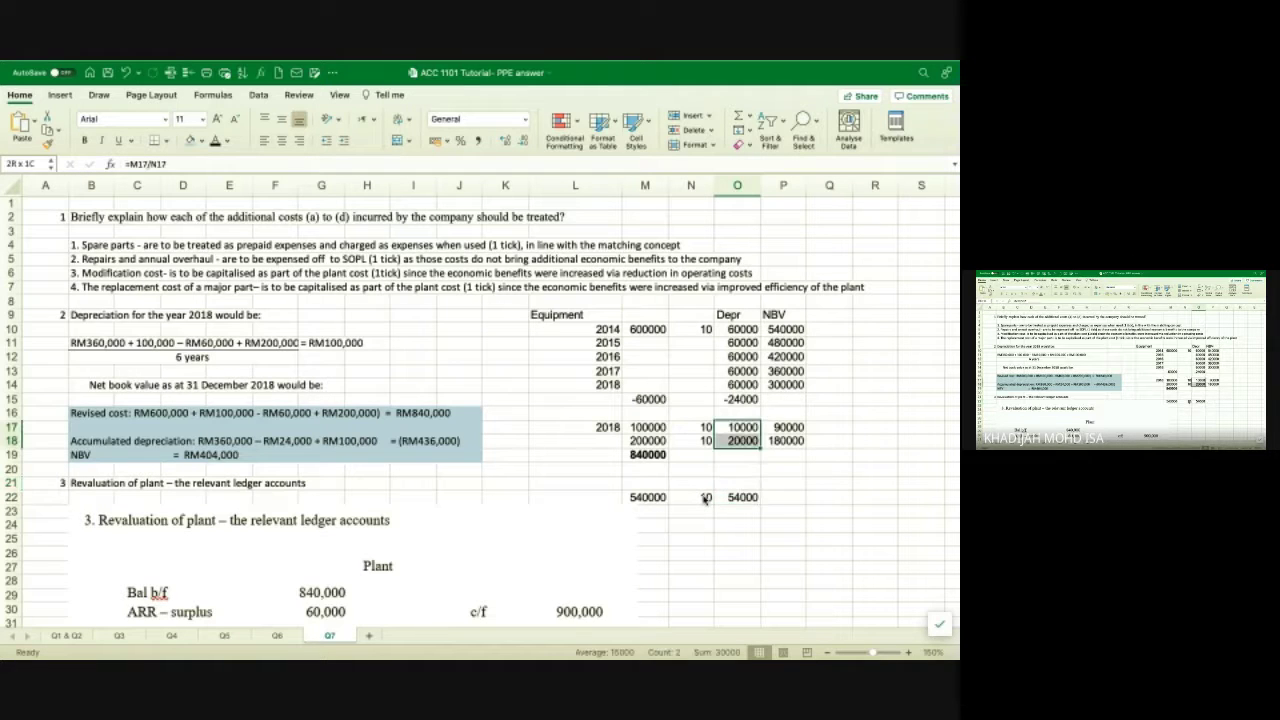
pyautogui.hotkey('shift', 'Down')
pyautogui.hotkey('shift', 'Down')
pyautogui.hotkey('shift', 'Down')
pyautogui.hotkey('shift', 'Down')
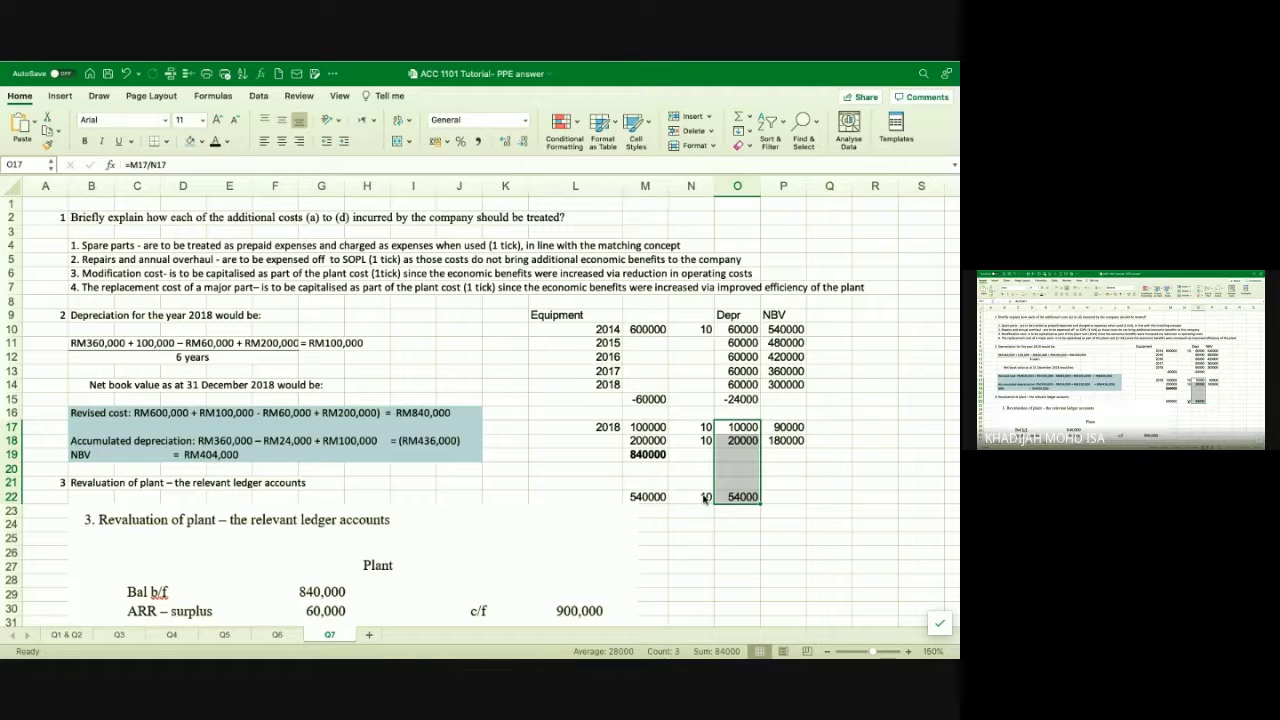
# Switch from the workbook to the Google Meet call in Chrome.
pyautogui.press('super+Tab')
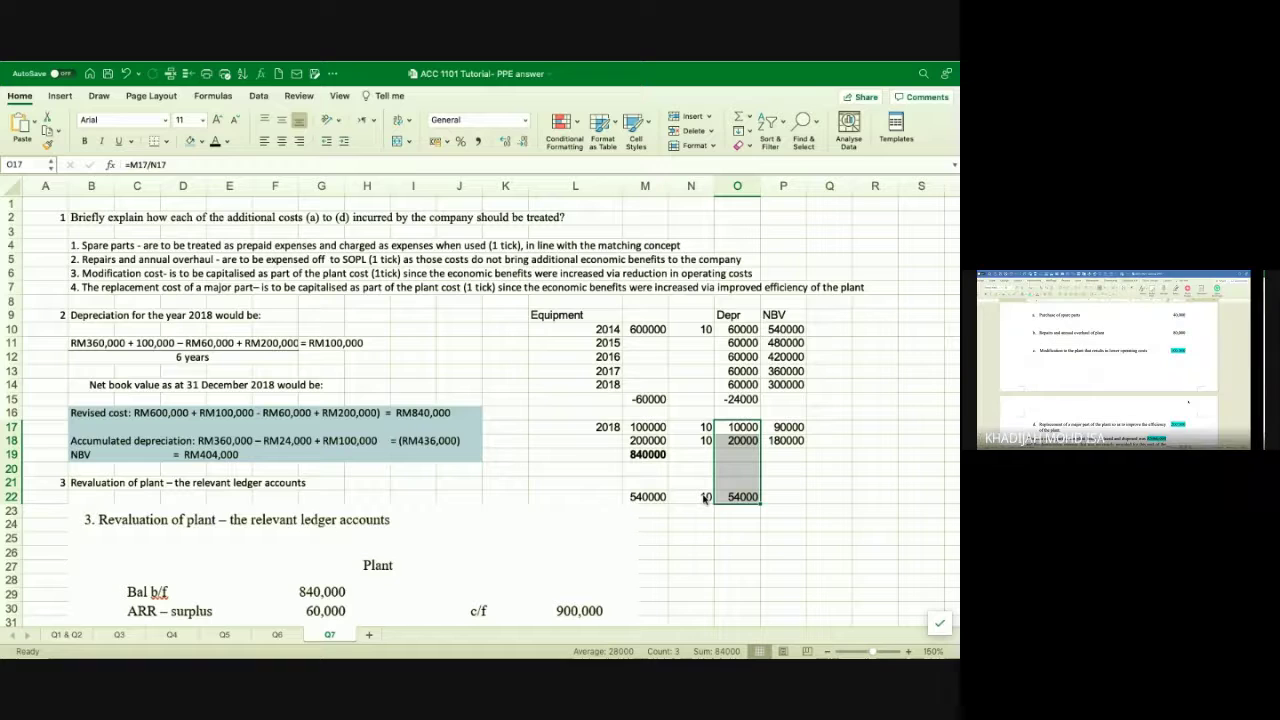
pyautogui.press('super+Tab')
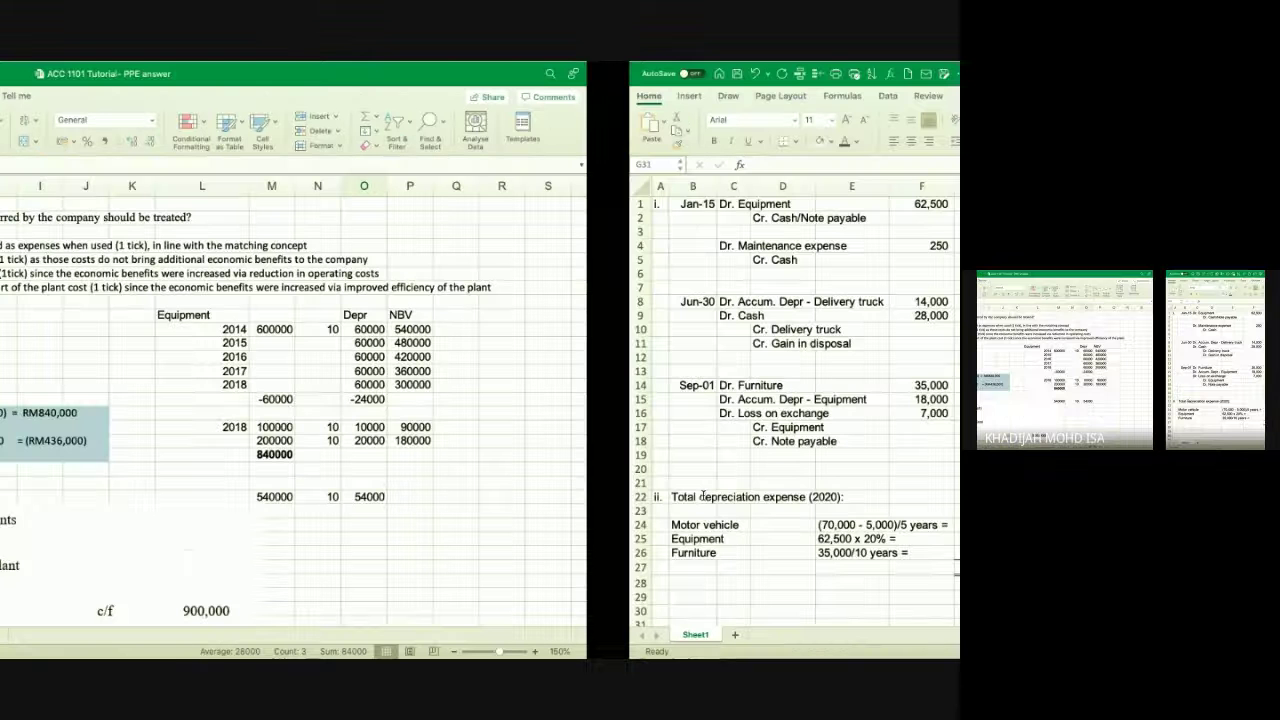
pyautogui.press('super+Tab')
pyautogui.hotkey('ctrl', 'Up')
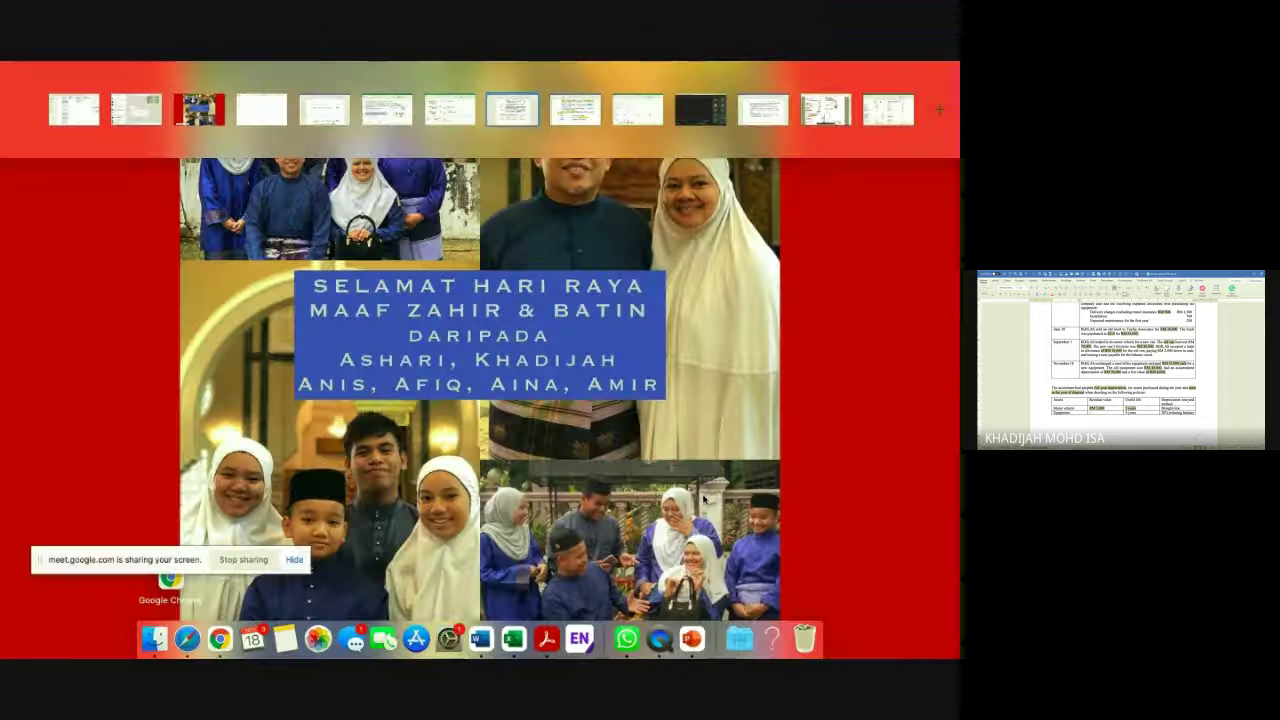
pyautogui.click(686, 125)
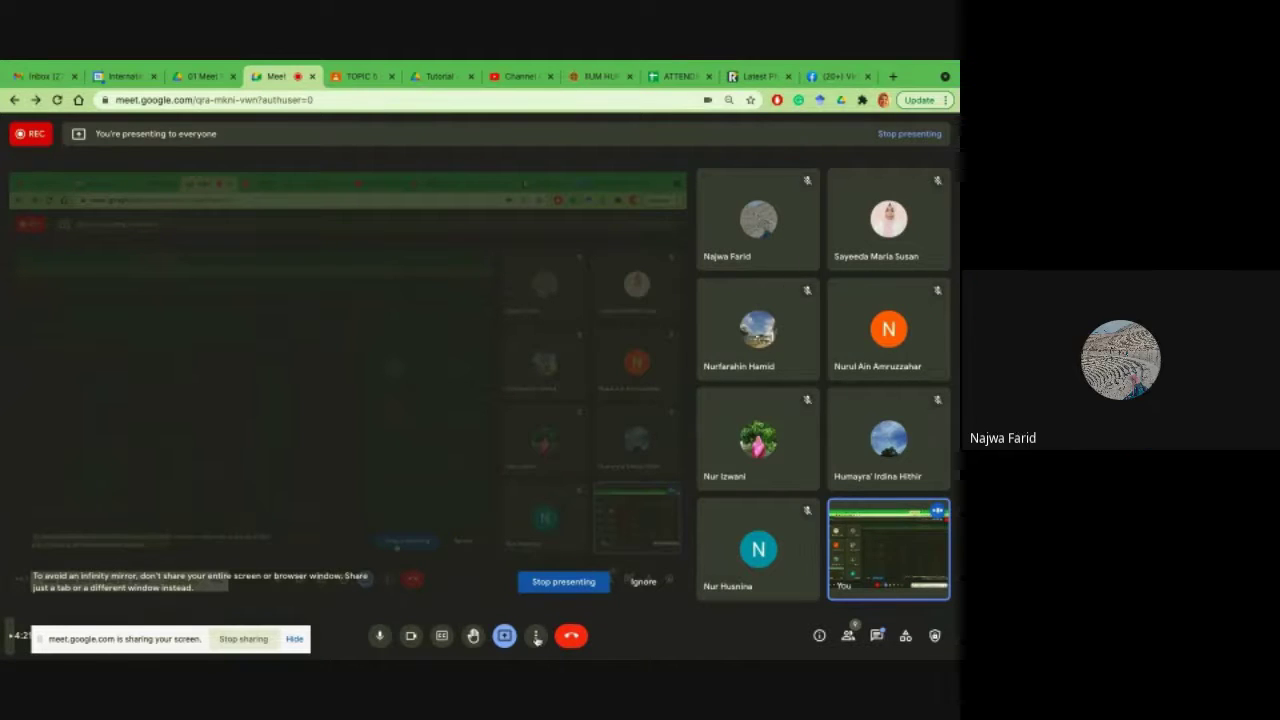
pyautogui.click(537, 637)
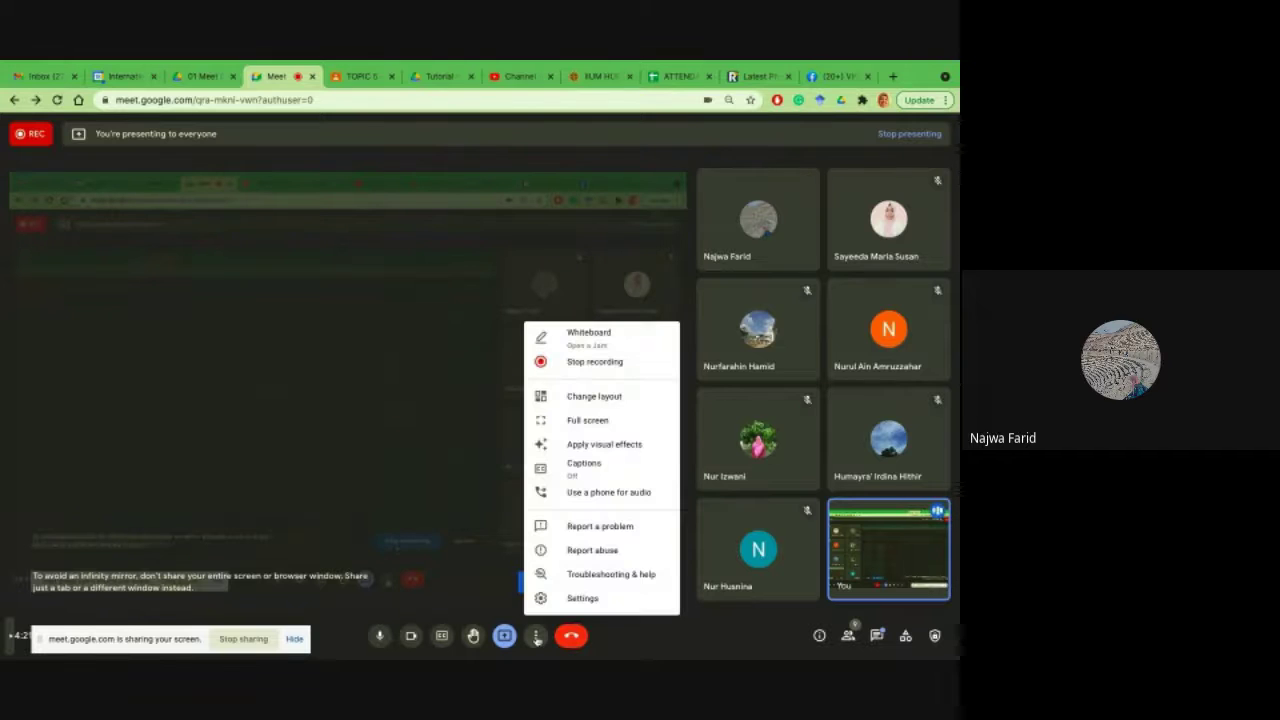
pyautogui.click(620, 364)
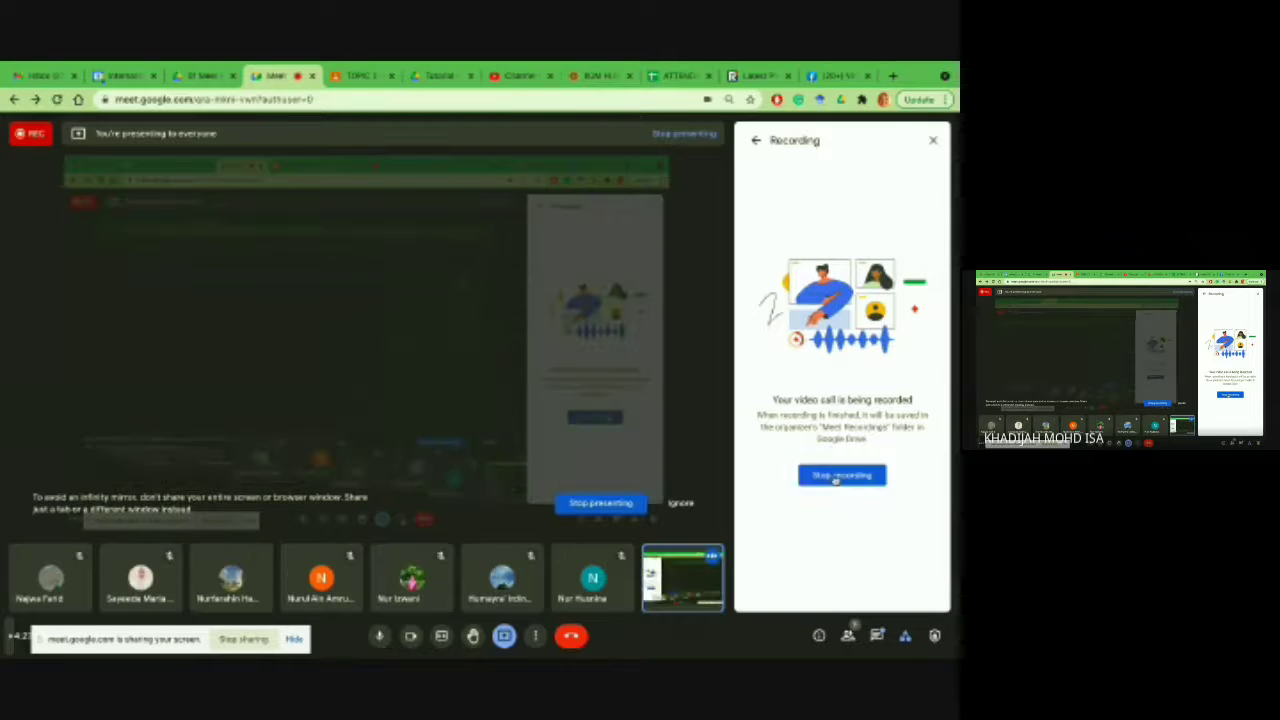
pyautogui.click(933, 143)
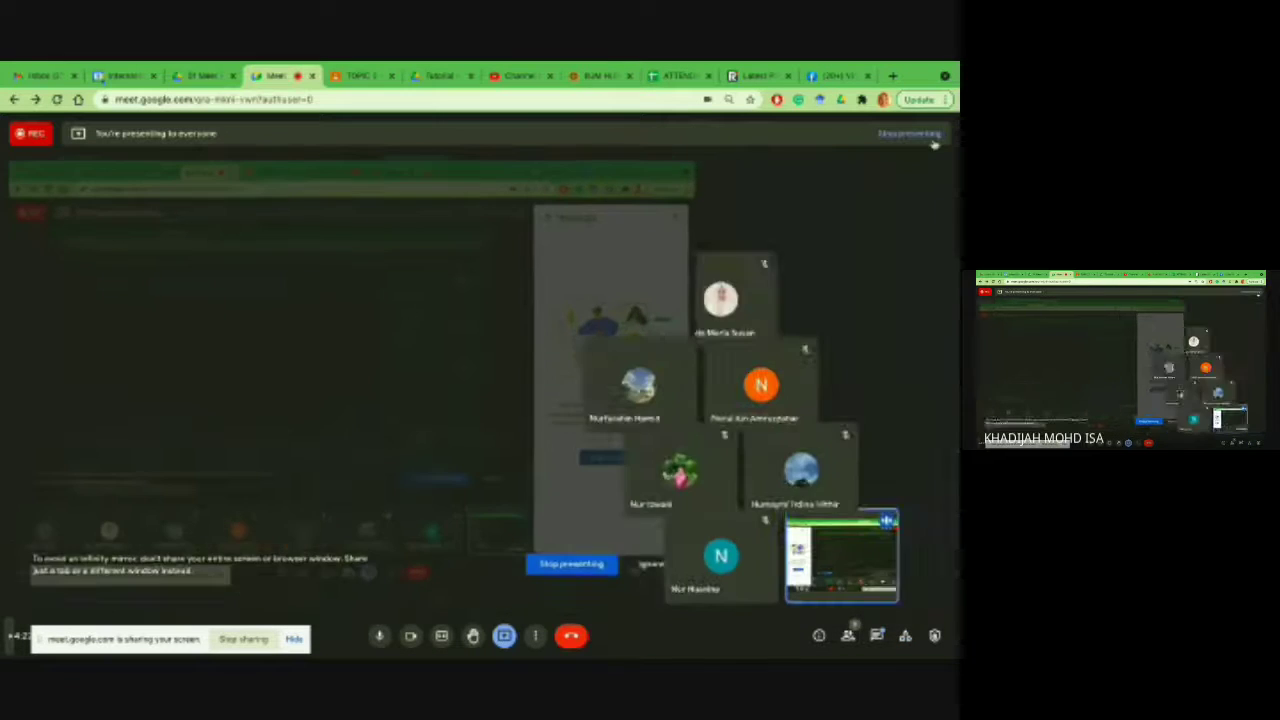